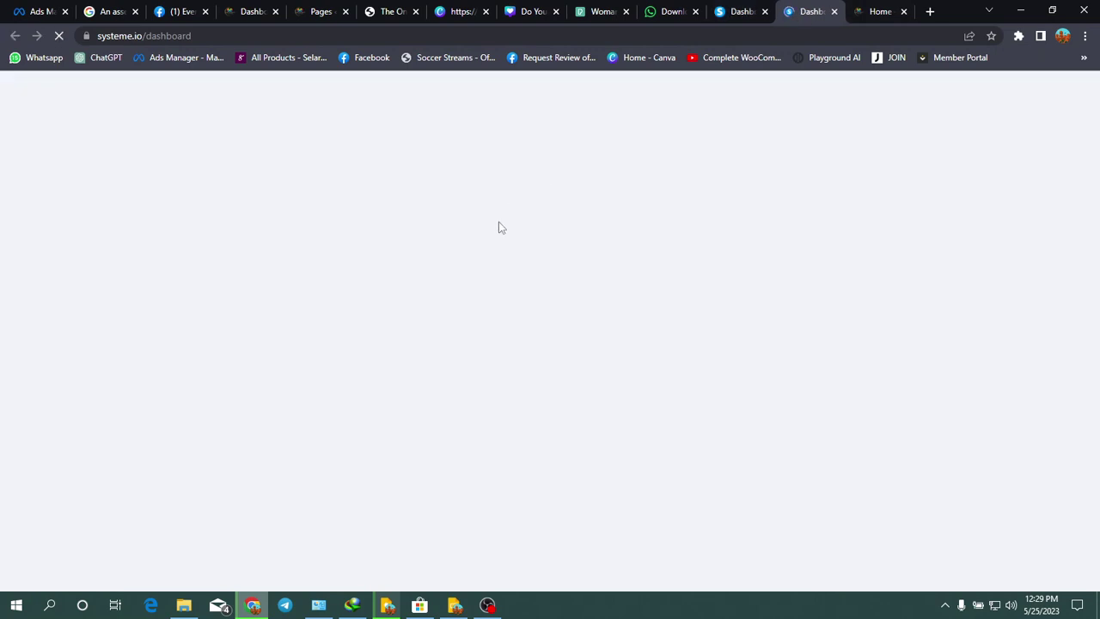
pyautogui.click(833, 11)
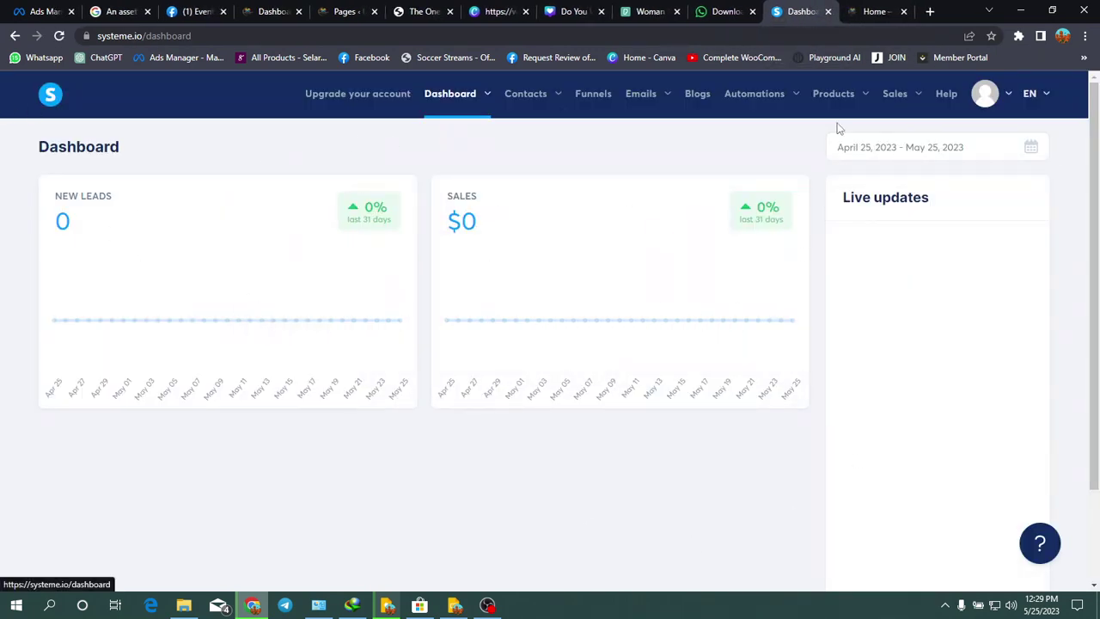
pyautogui.moveTo(1000, 101)
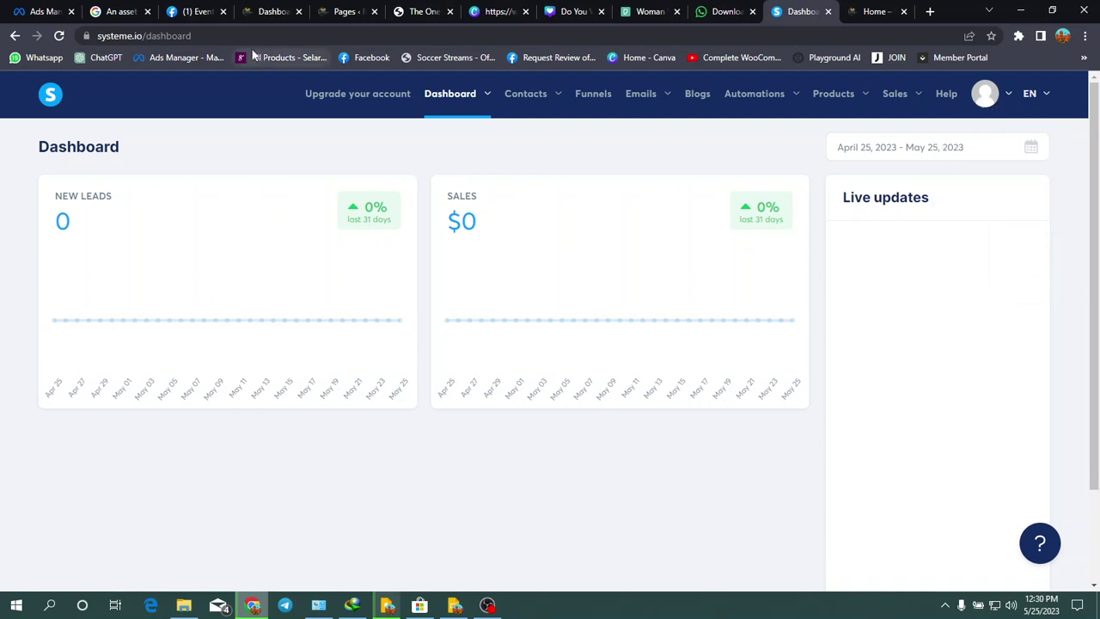
pyautogui.click(45, 14)
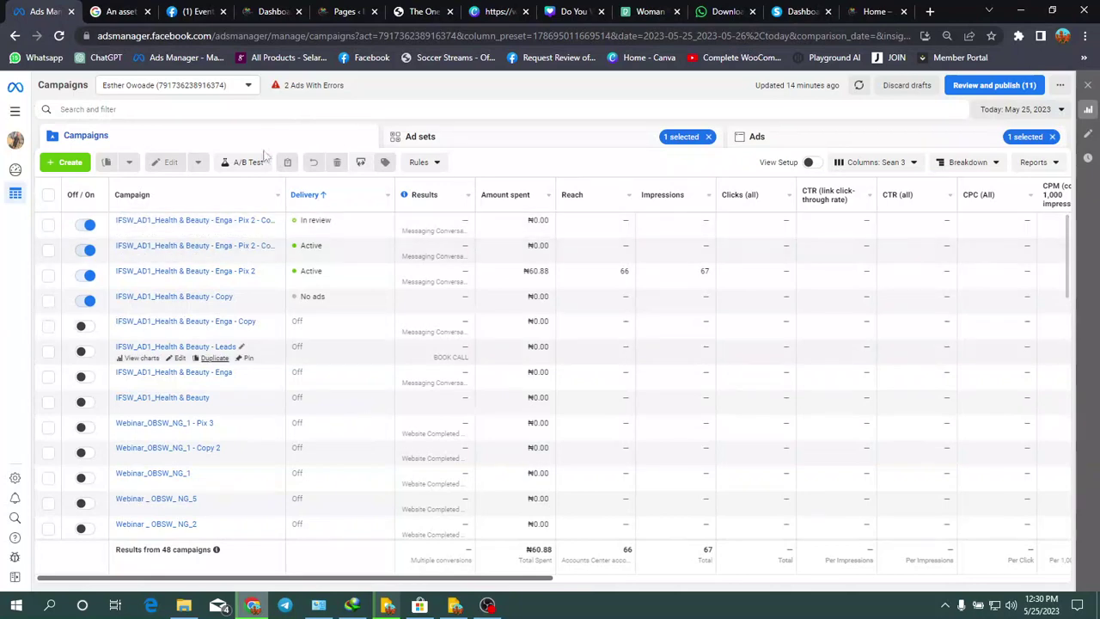
pyautogui.moveTo(245, 285)
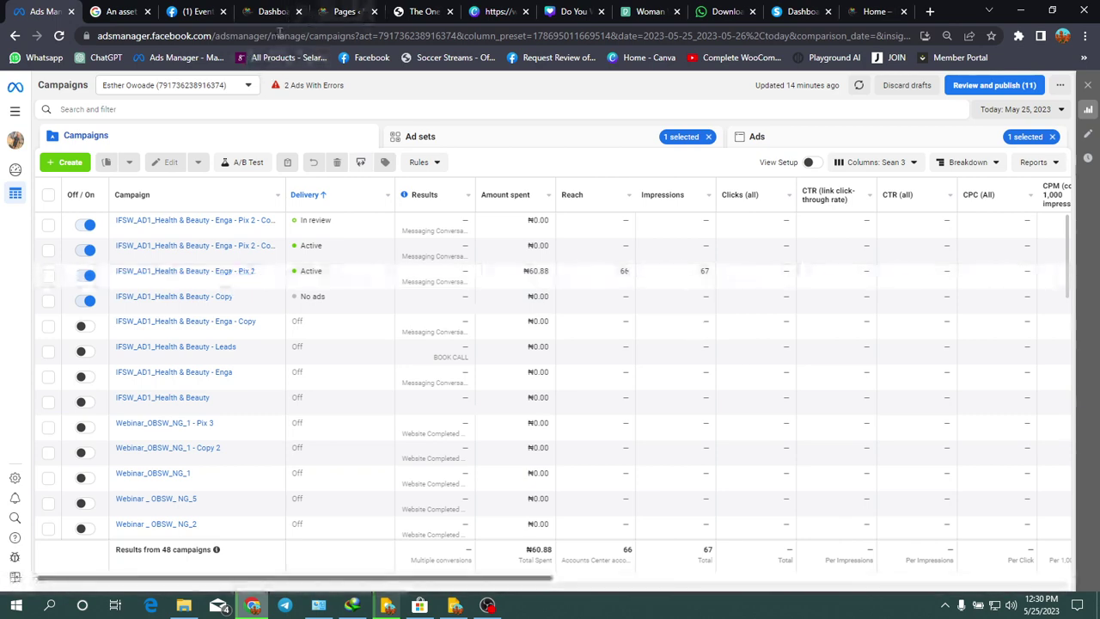
# Open the "Ramadan / Easter 2023 Offer" page from the WordPress pages list for editing with Elementor.
pyautogui.click(342, 11)
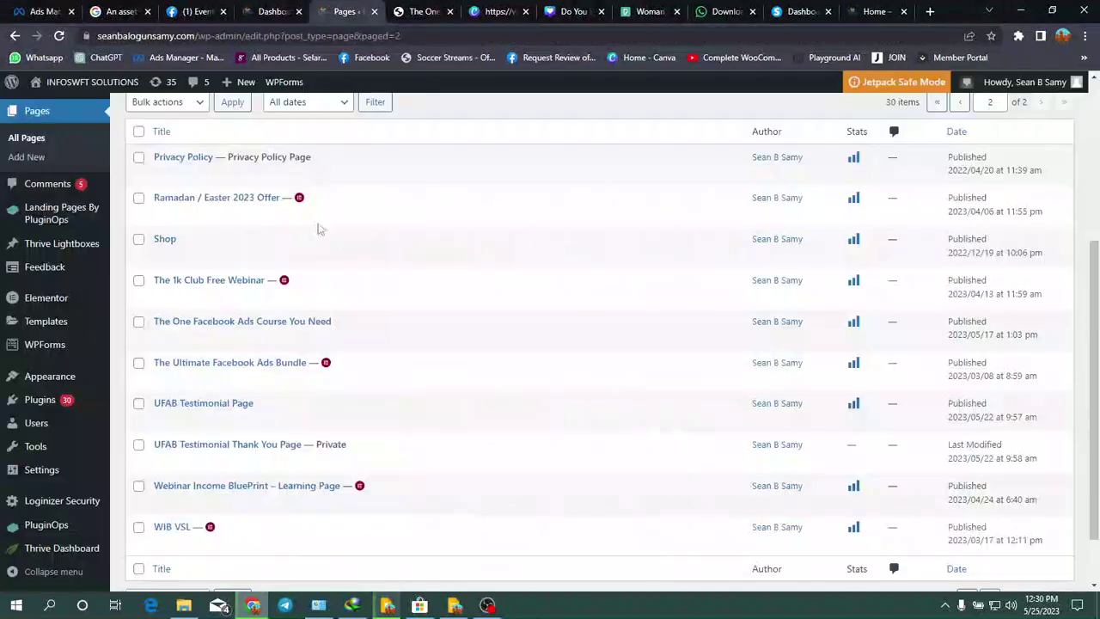
pyautogui.click(343, 337)
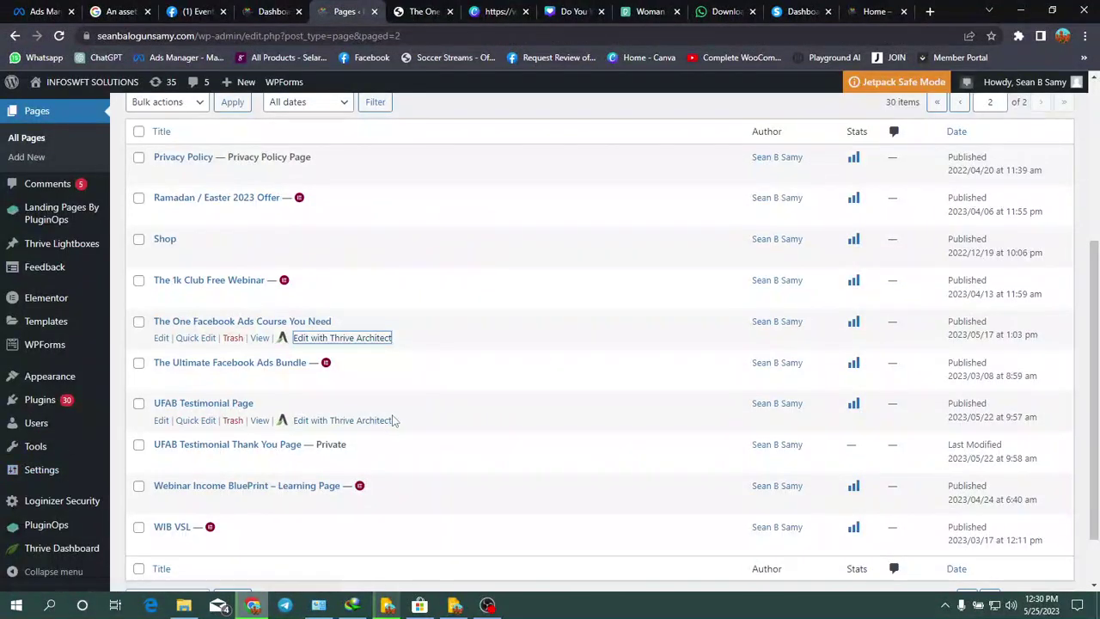
pyautogui.scroll(-1, 393, 421)
pyautogui.scroll(3, 186, 490)
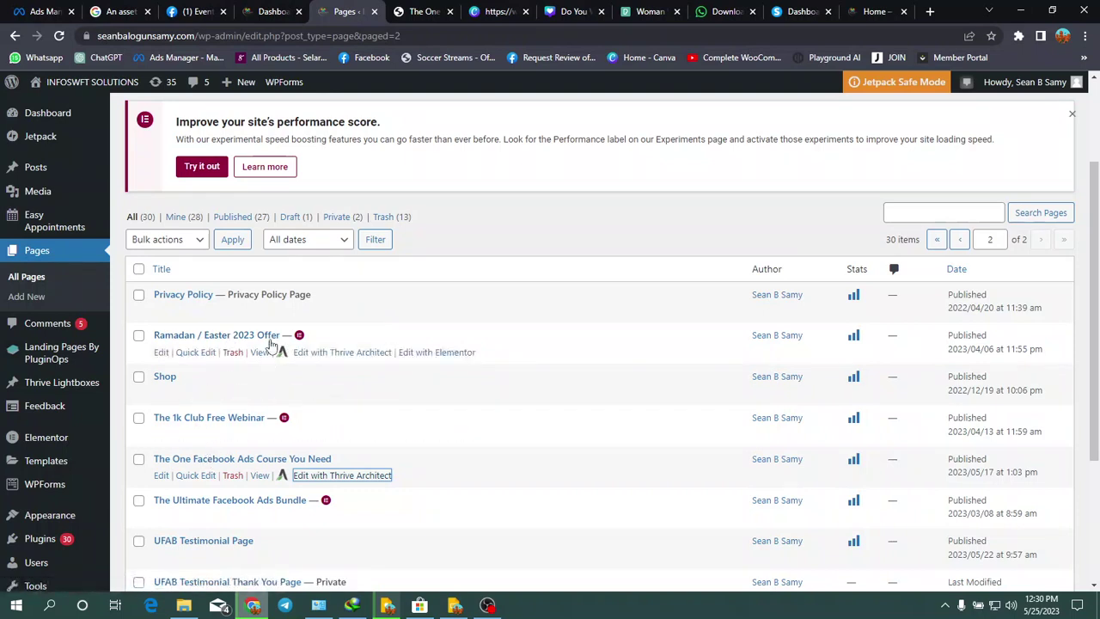
pyautogui.click(434, 353)
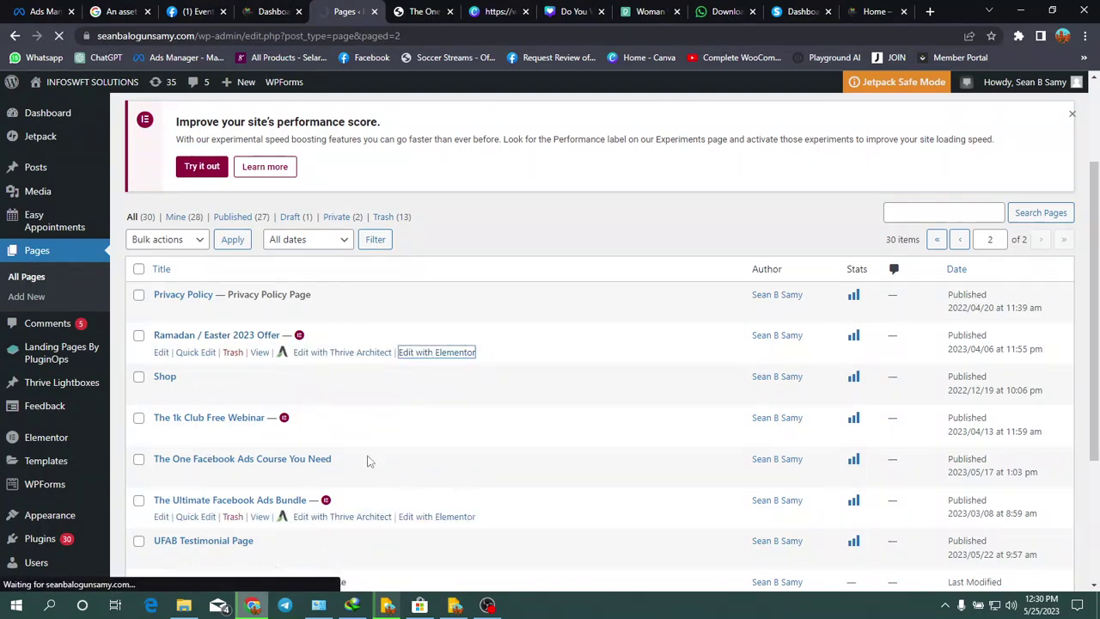
# Switch to Meta Ads Manager and open Events Manager for the ad account.
pyautogui.click(38, 11)
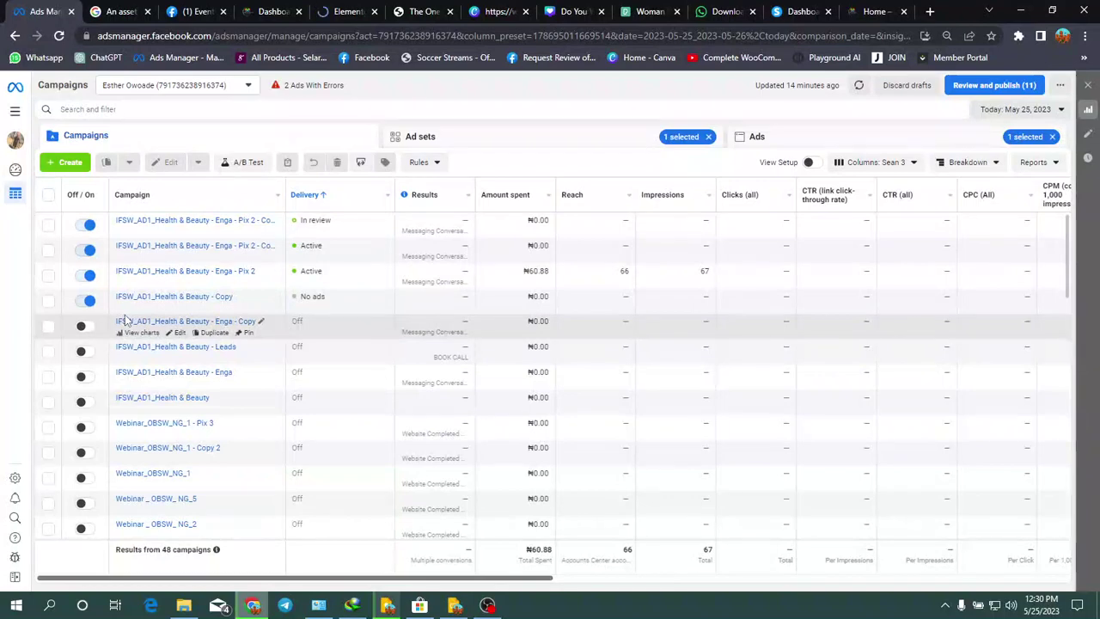
pyautogui.click(15, 113)
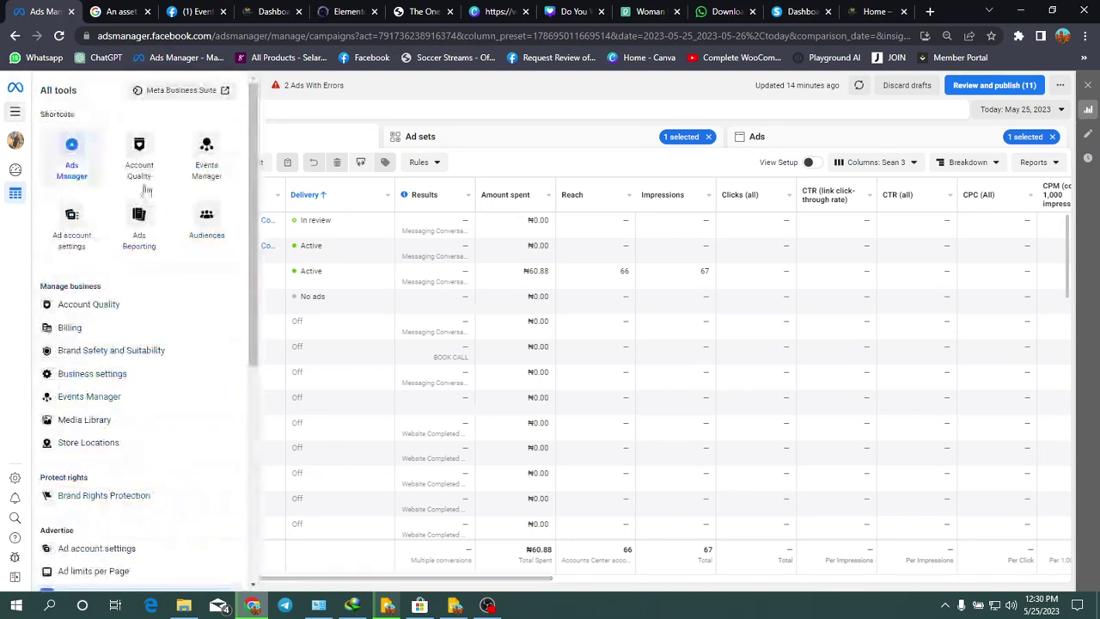
pyautogui.click(205, 158)
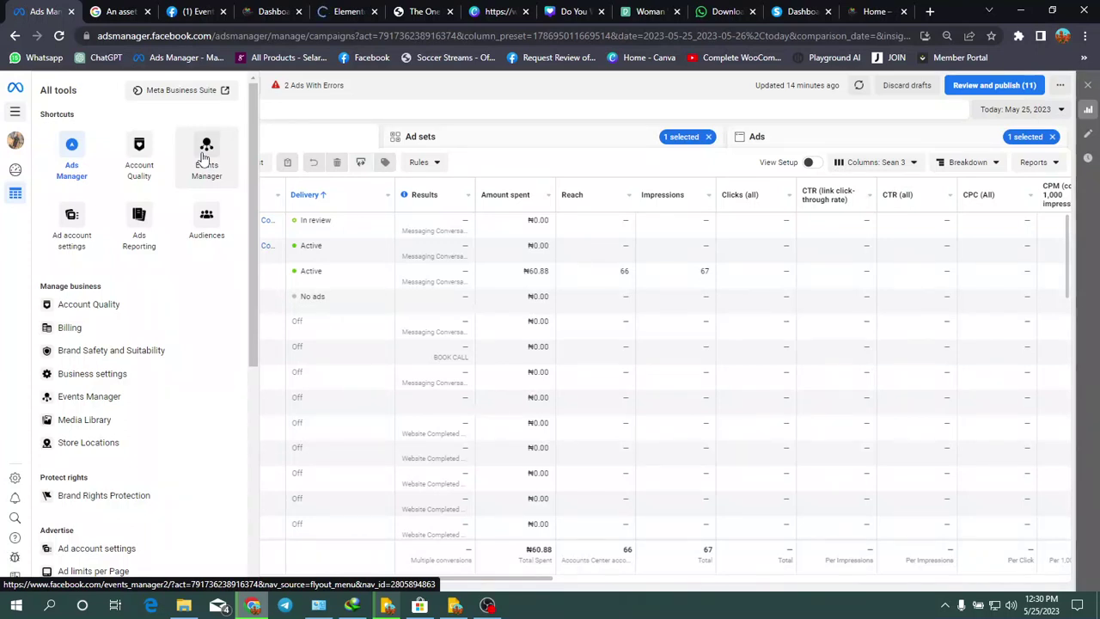
pyautogui.click(203, 158)
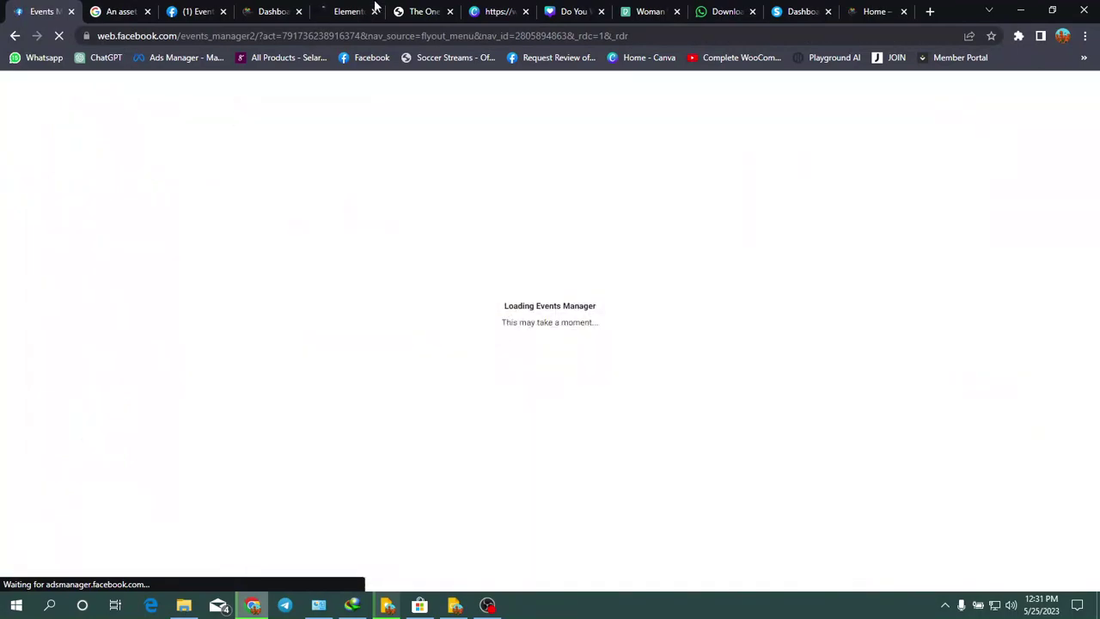
pyautogui.click(885, 12)
pyautogui.scroll(-3, 336, 308)
pyautogui.scroll(10, 146, 314)
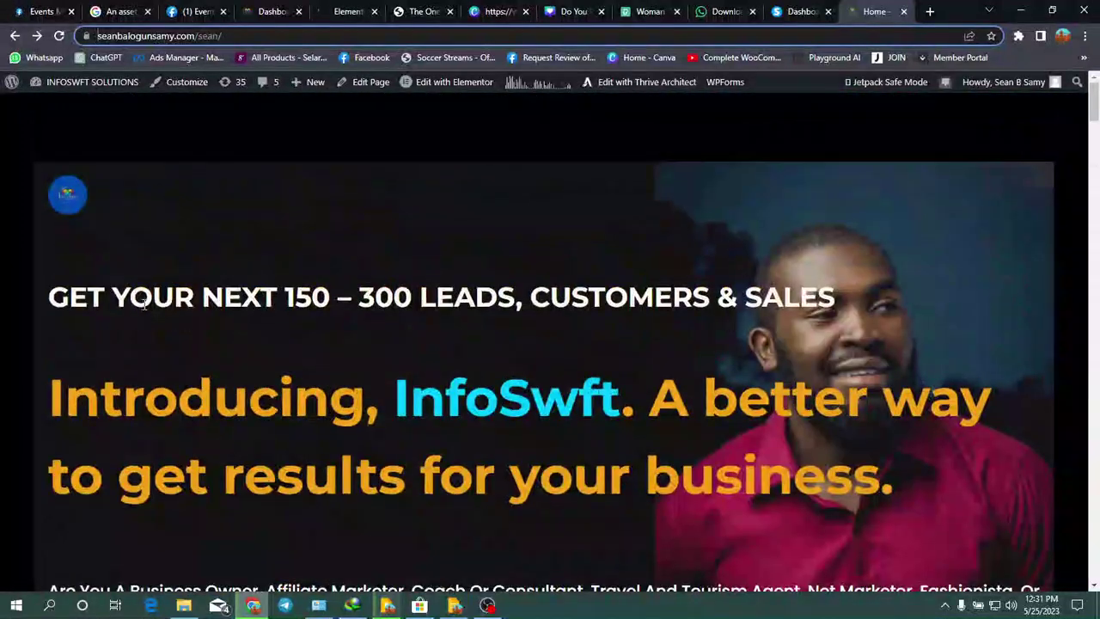
pyautogui.click(352, 11)
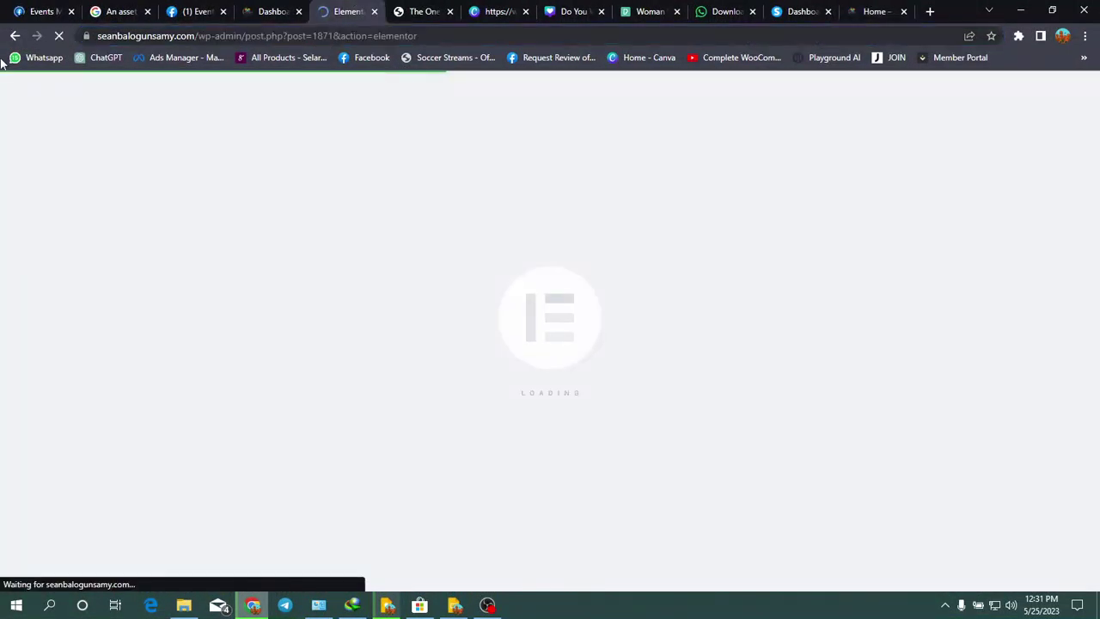
# Open the Events Manager data sources and view the diagnostics of GMBB Pixel, leaving its name unedited.
pyautogui.click(45, 12)
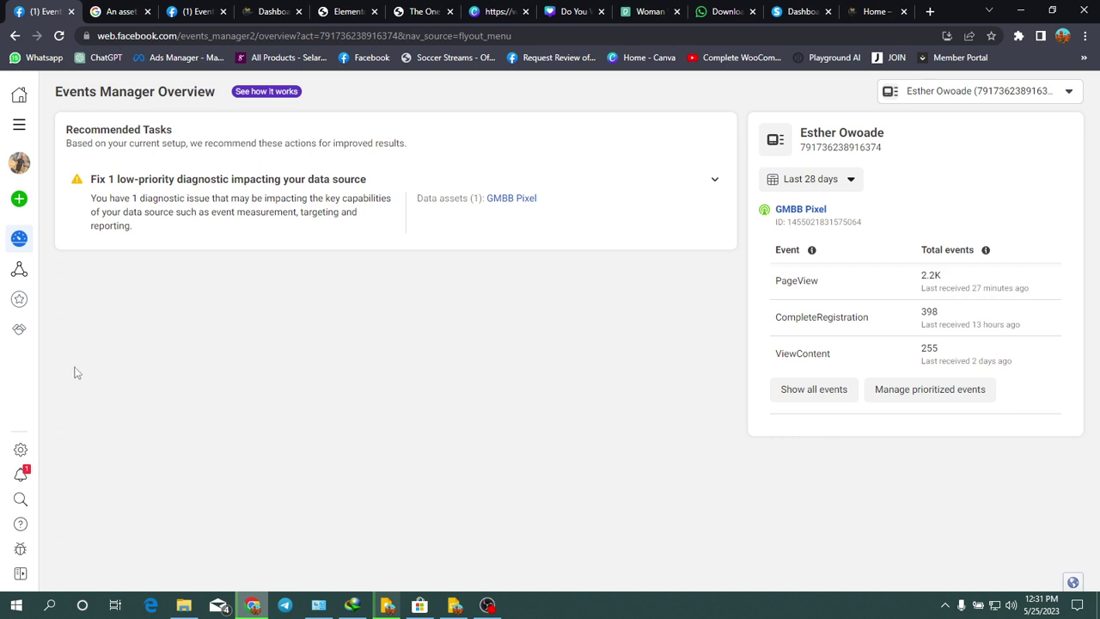
pyautogui.moveTo(24, 274)
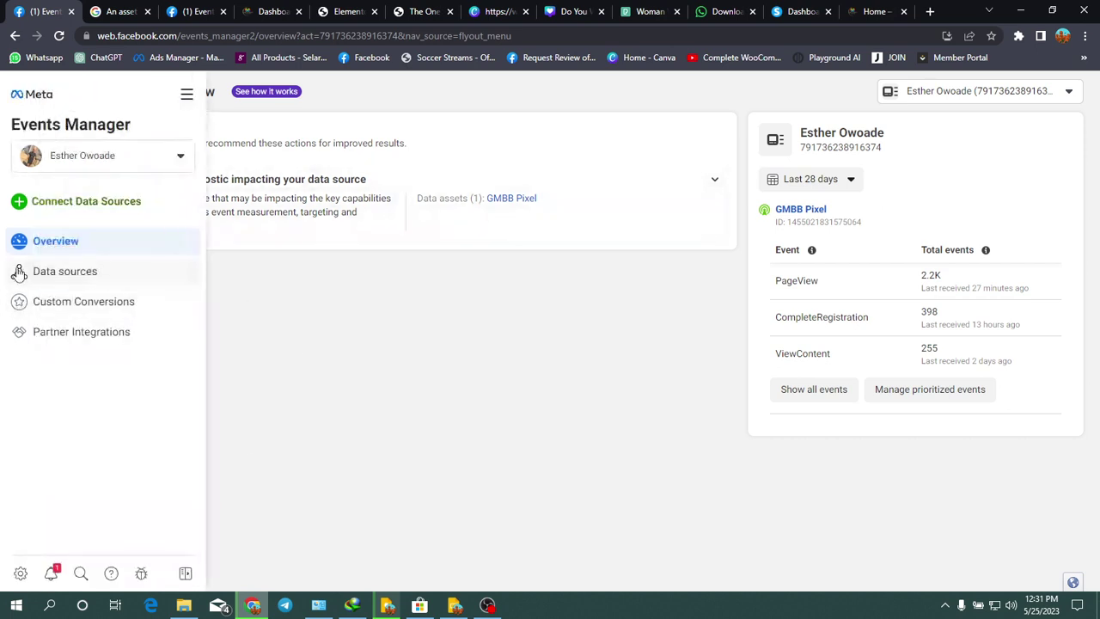
pyautogui.click(93, 280)
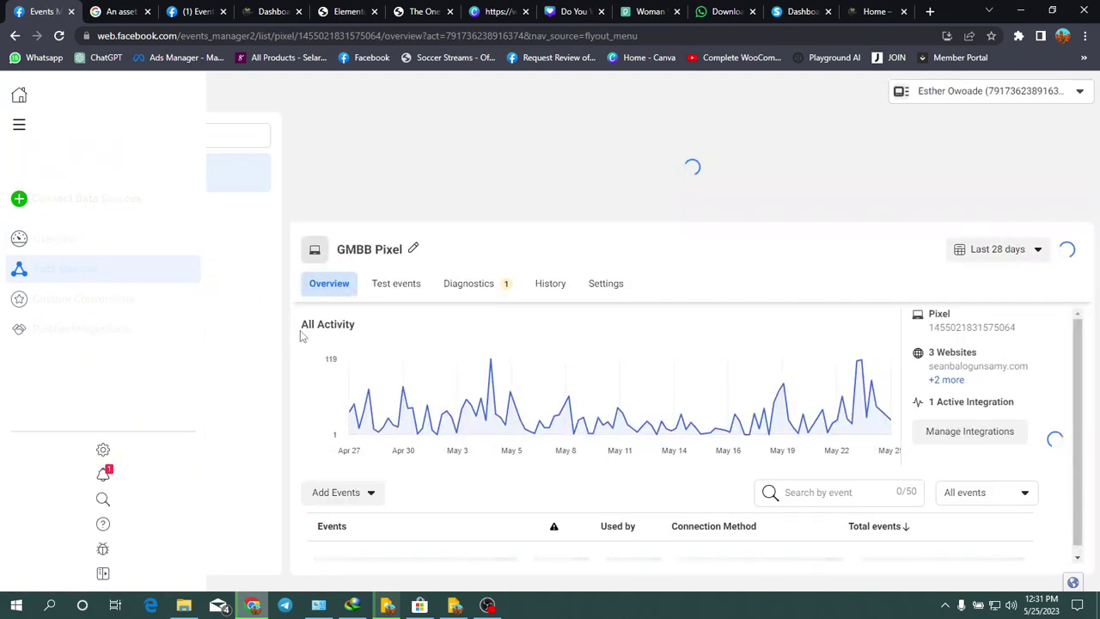
pyautogui.click(469, 167)
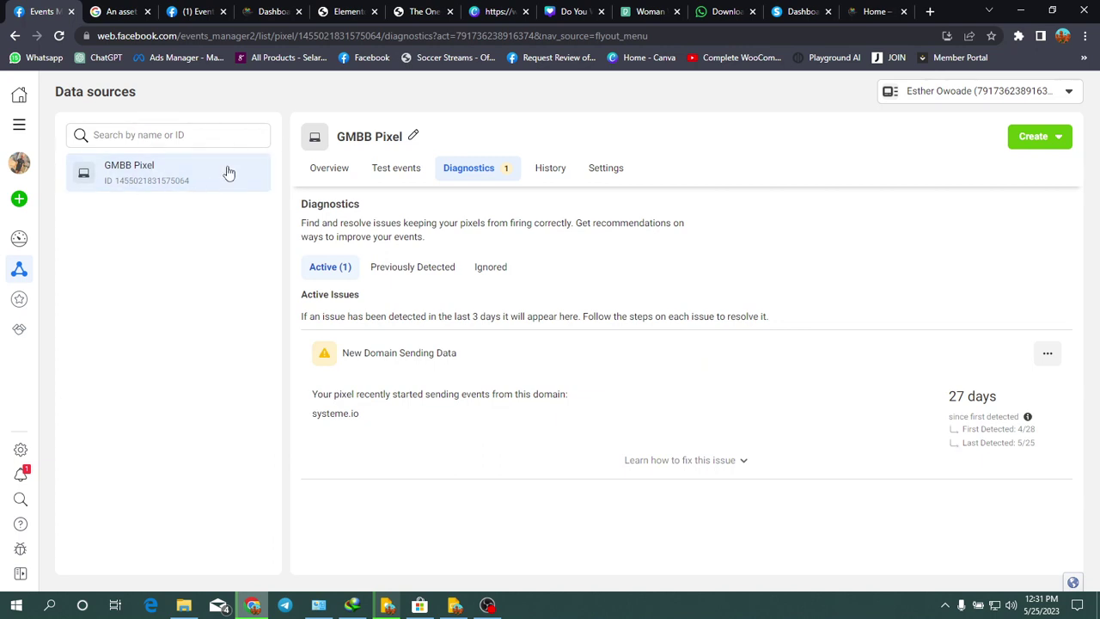
pyautogui.click(414, 135)
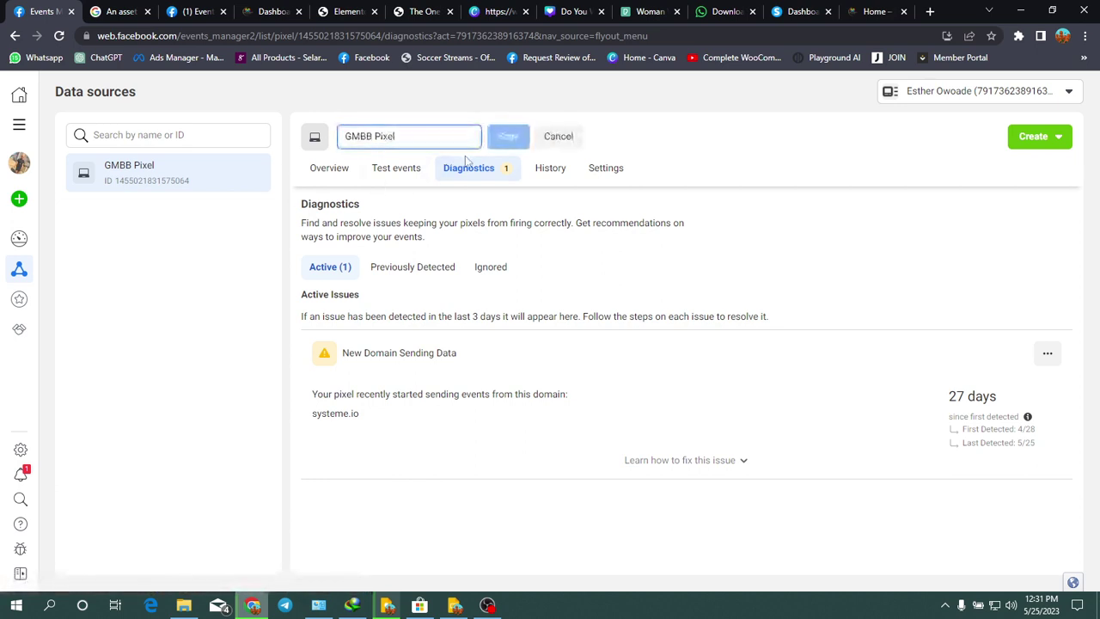
pyautogui.click(561, 136)
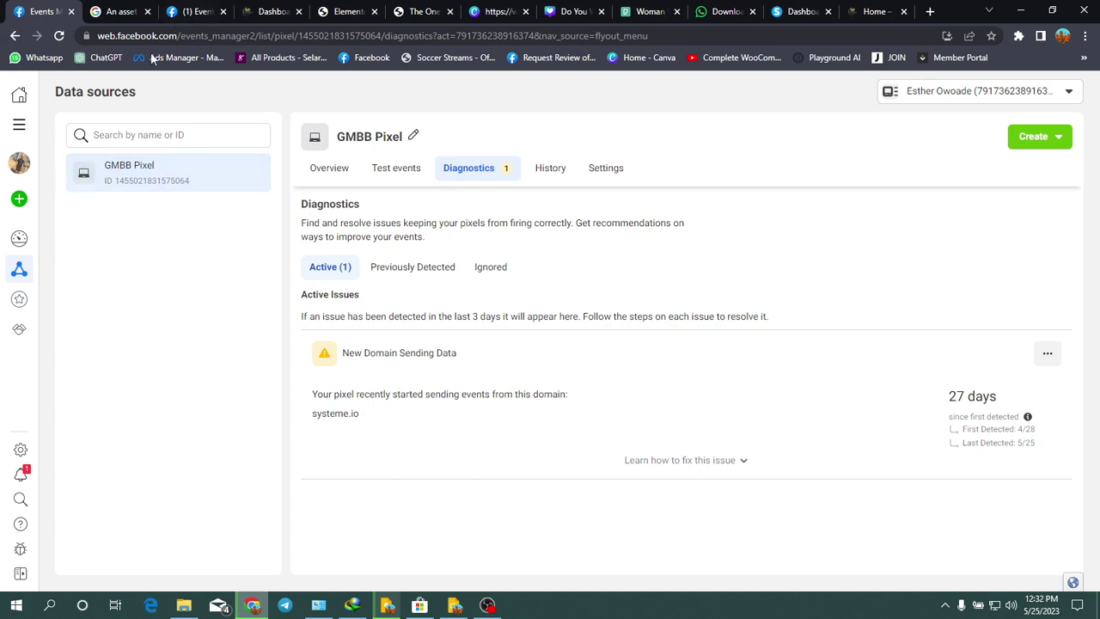
# Start adding GMBB Pixel events from a new website with manual code installation, and copy the pixel base code.
pyautogui.hotkey('ctrl', '3')
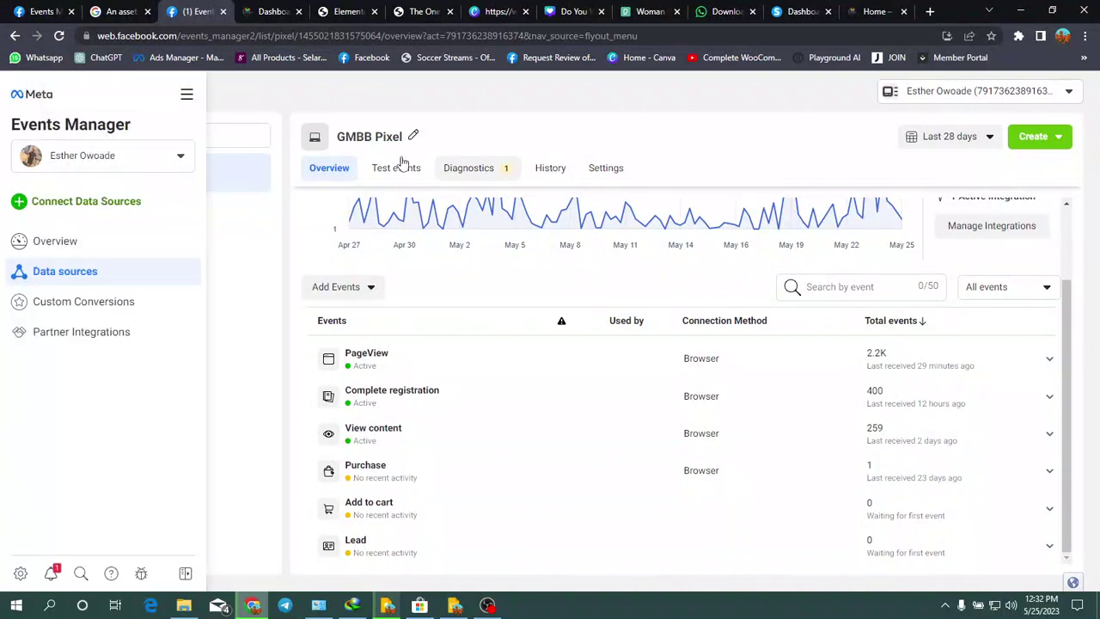
pyautogui.click(363, 292)
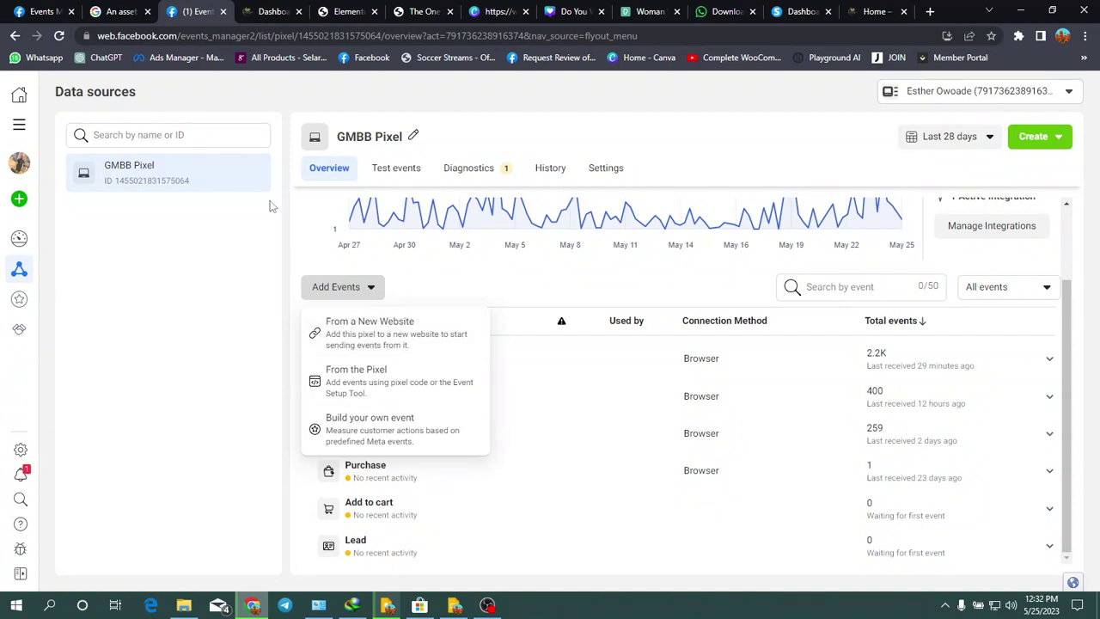
pyautogui.click(391, 342)
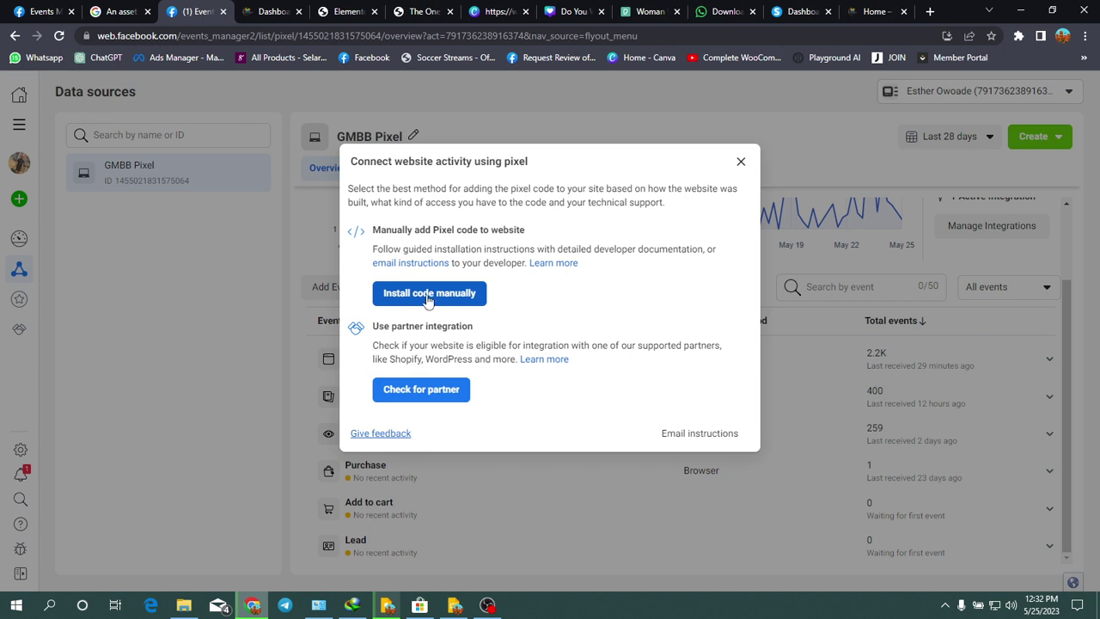
pyautogui.click(428, 295)
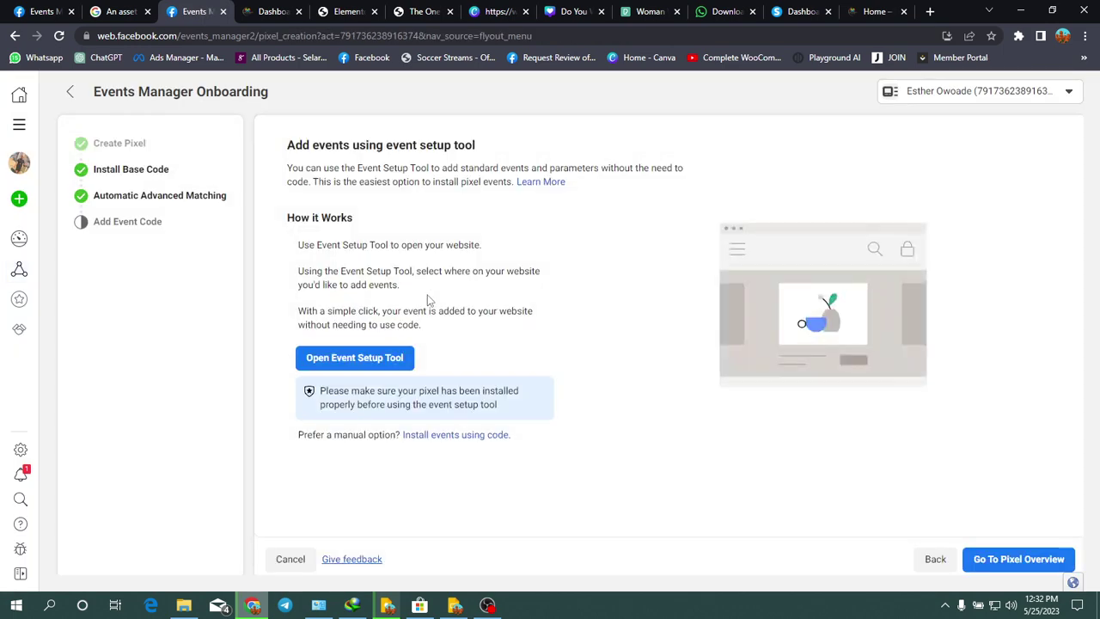
pyautogui.click(129, 172)
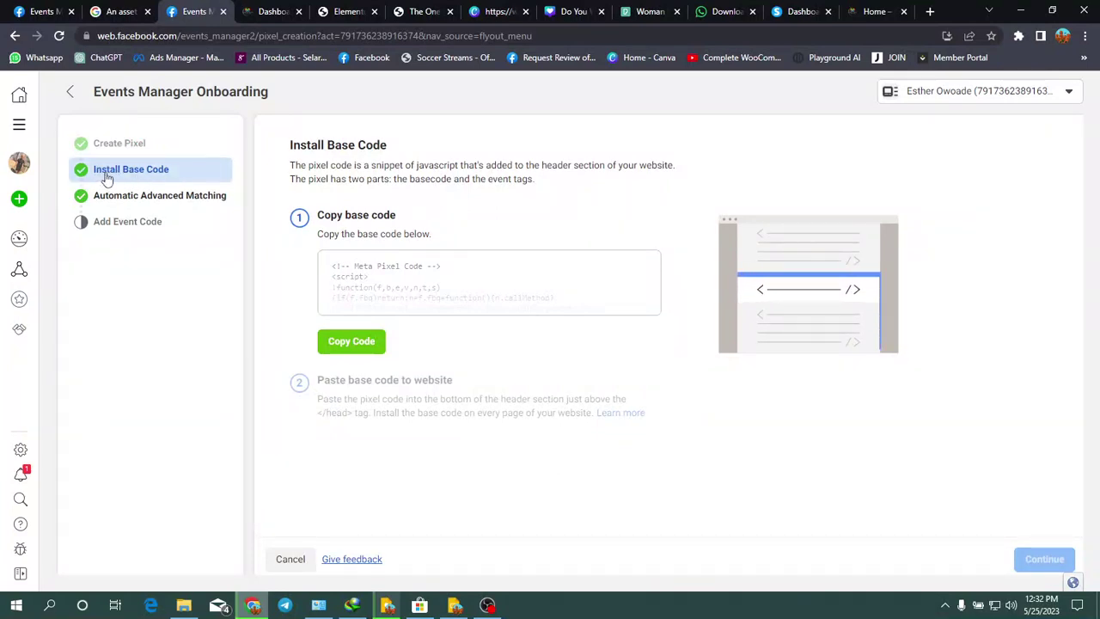
pyautogui.click(364, 350)
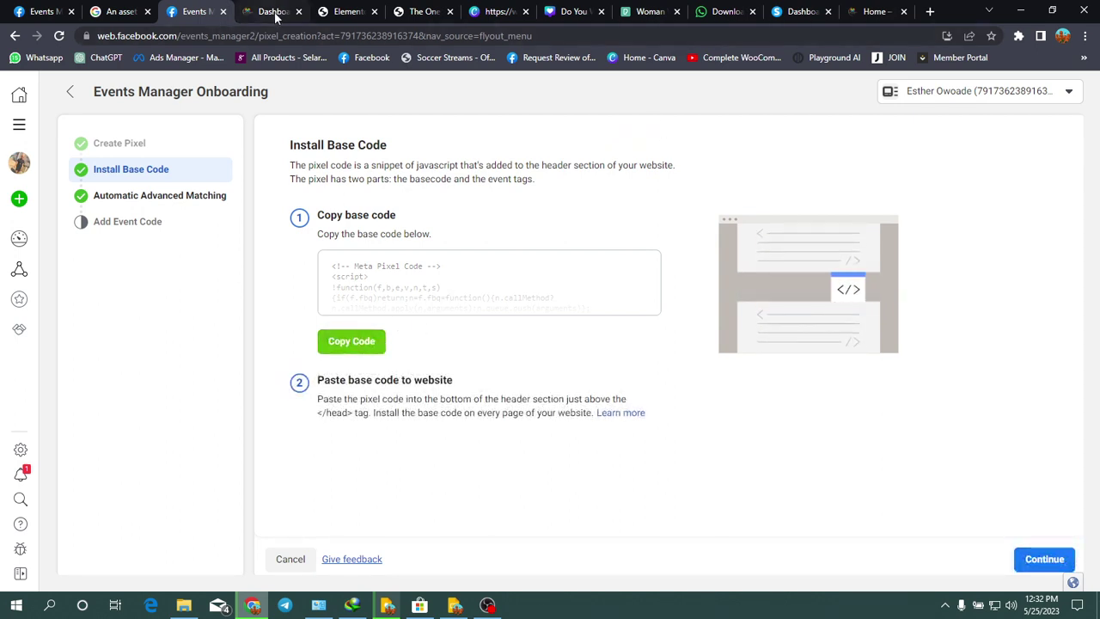
# Switch to the offer page in the Elementor editor and close the floating Navigator.
pyautogui.click(343, 16)
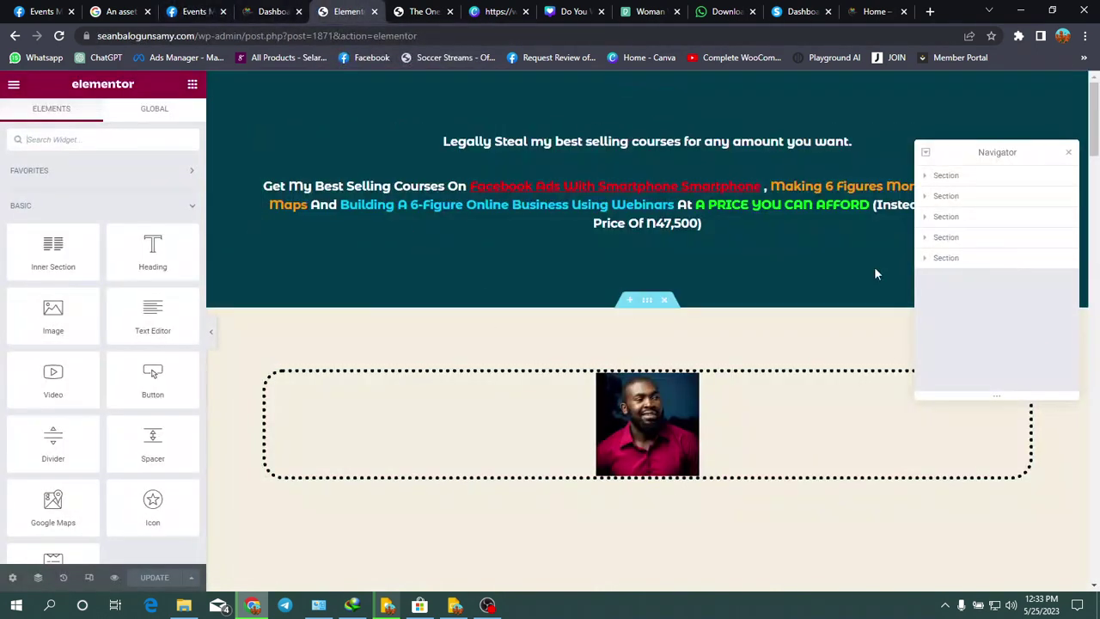
pyautogui.scroll(-1, 527, 376)
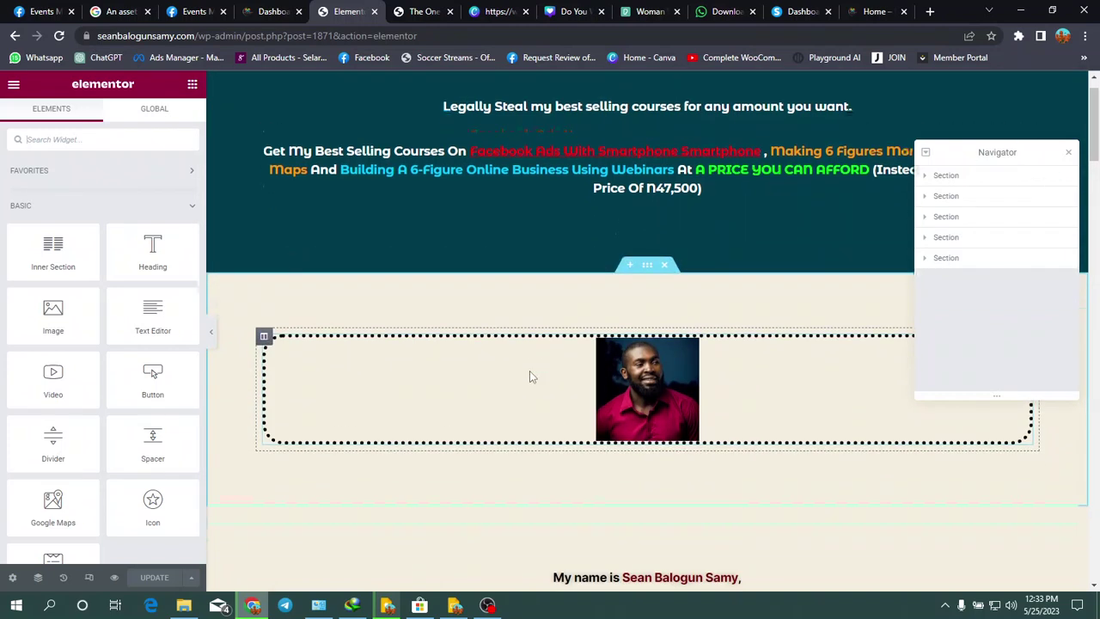
pyautogui.click(1069, 152)
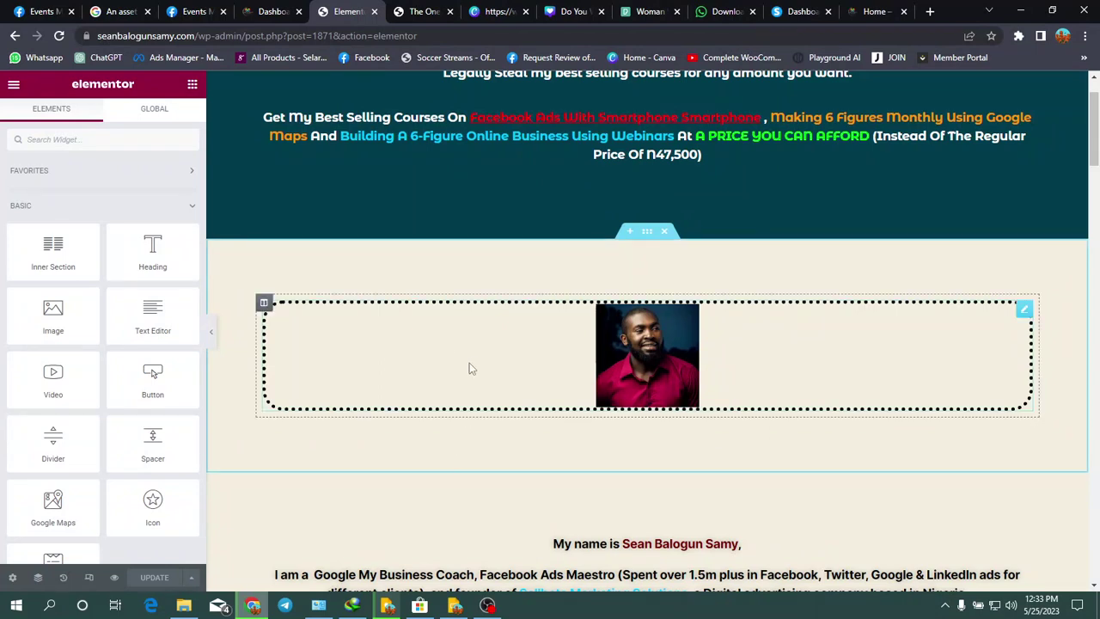
# Switch to OBS, make the video capture source visible, and minimize OBS to return to the Elementor editor.
pyautogui.moveTo(455, 608)
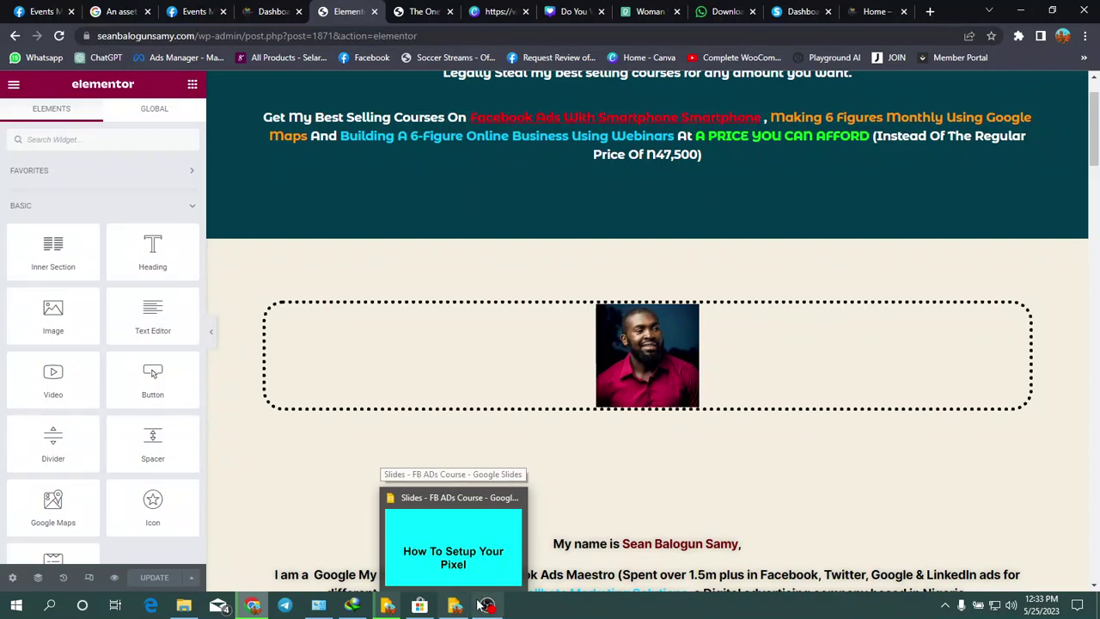
pyautogui.click(484, 607)
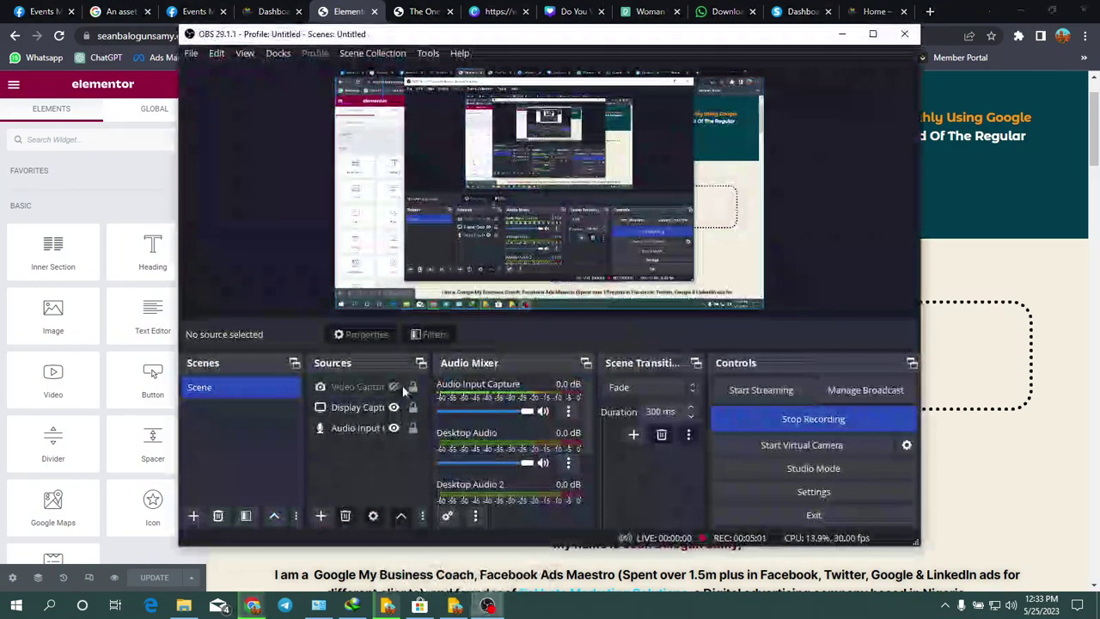
pyautogui.click(365, 407)
pyautogui.click(375, 391)
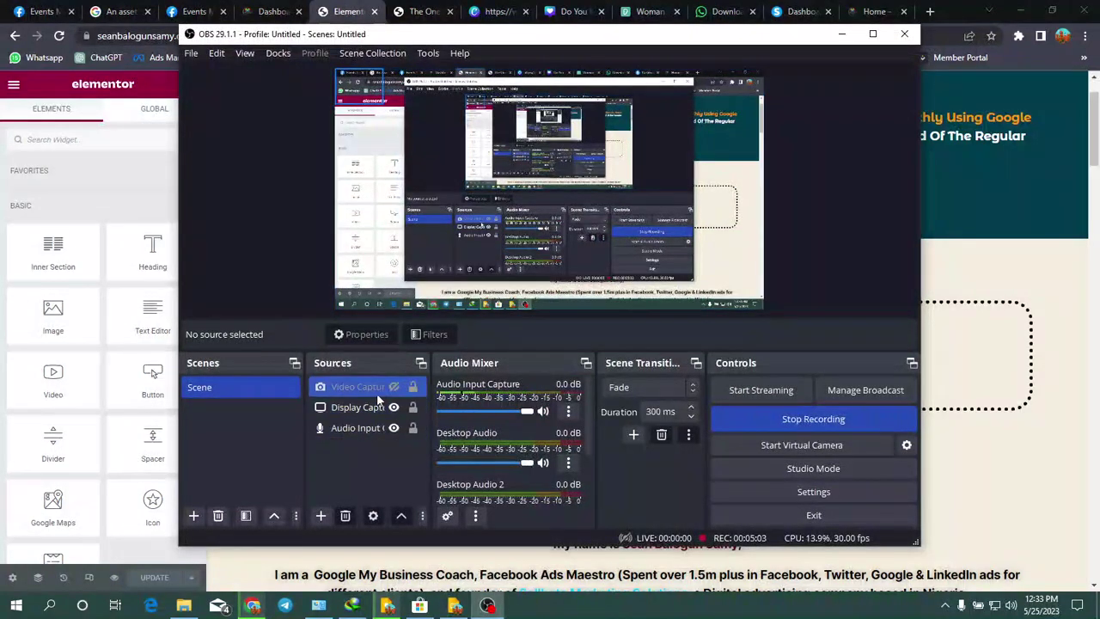
pyautogui.click(393, 387)
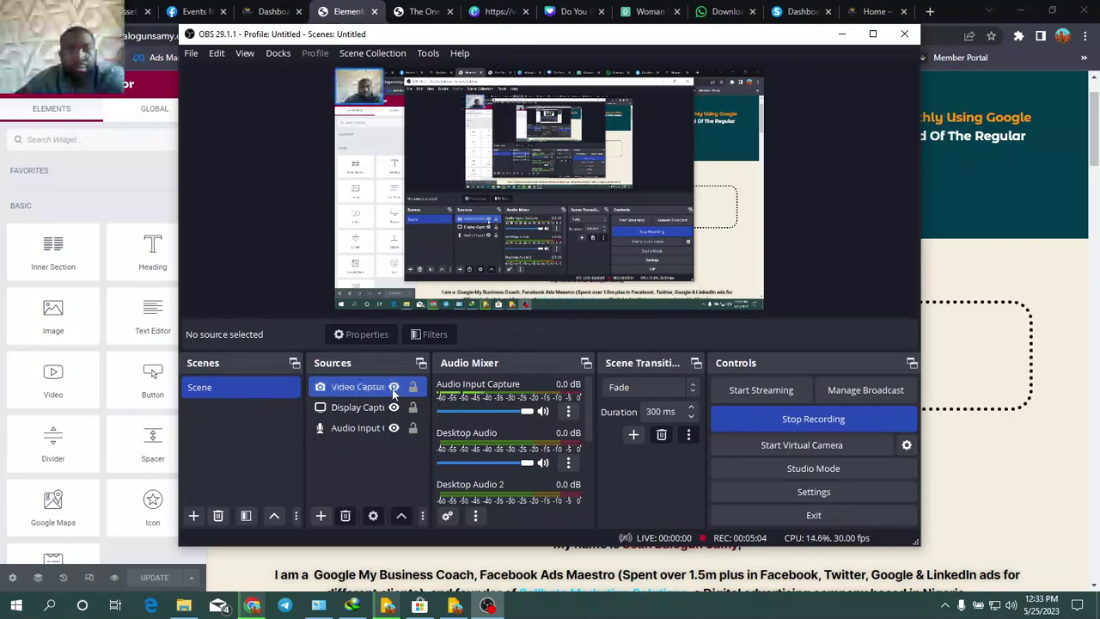
pyautogui.click(842, 36)
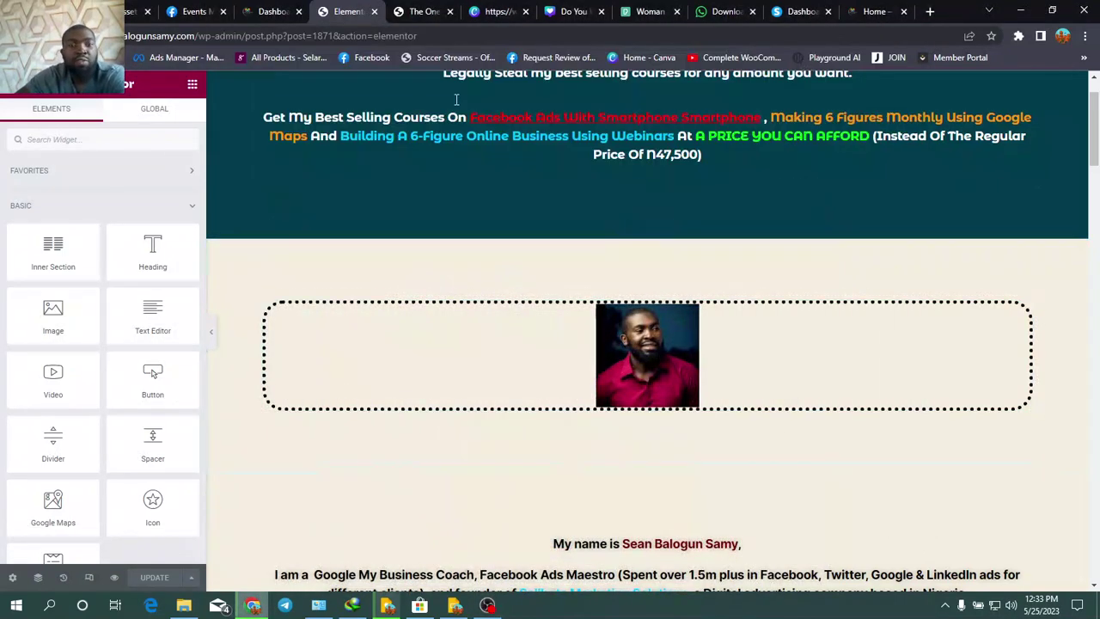
# Search the Elementor widgets for html.
pyautogui.scroll(-20, 118, 408)
pyautogui.scroll(20, 118, 408)
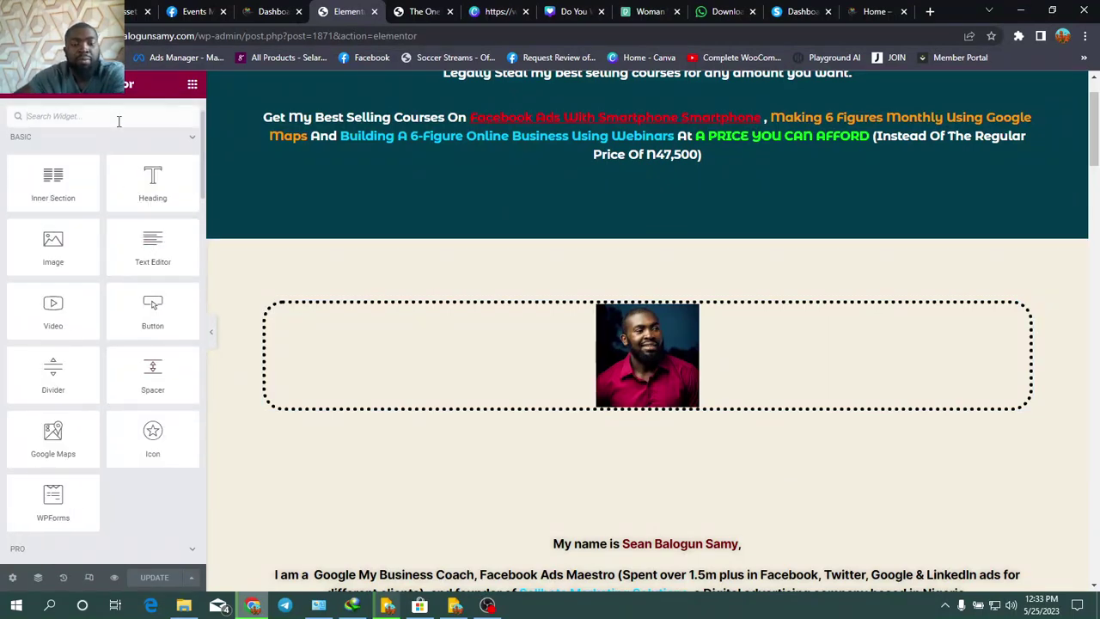
pyautogui.write('html')
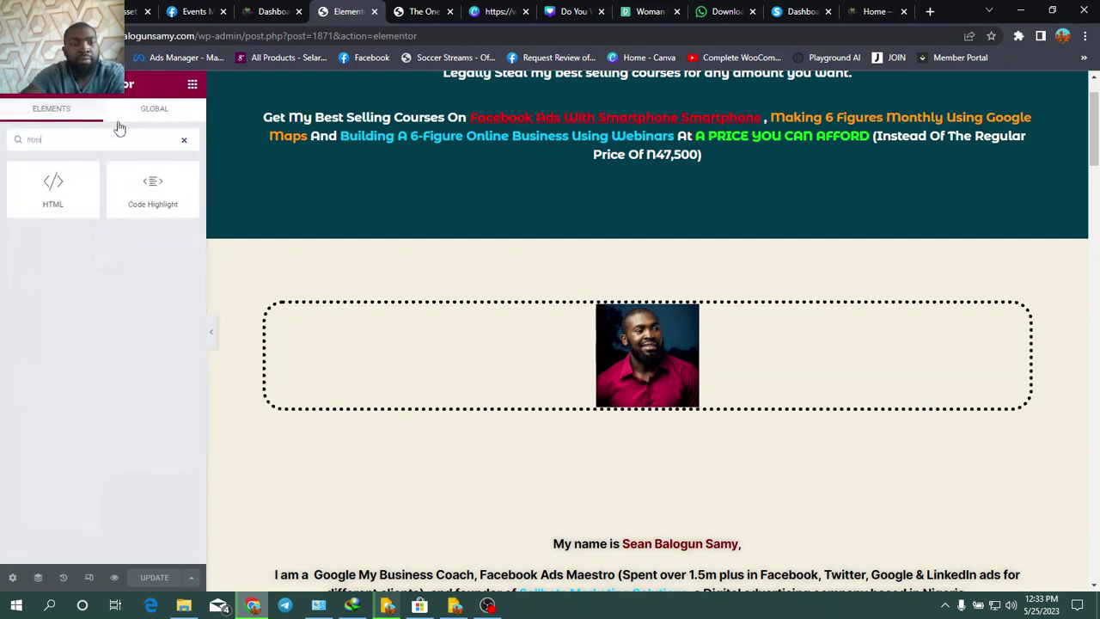
pyautogui.moveTo(90, 201)
pyautogui.mouseDown()
pyautogui.moveTo(516, 238)
pyautogui.moveTo(519, 186)
pyautogui.moveTo(597, 86)
pyautogui.moveTo(442, 106)
pyautogui.moveTo(460, 73)
pyautogui.moveTo(481, 138)
pyautogui.moveTo(642, 125)
pyautogui.moveTo(643, 142)
pyautogui.moveTo(616, 120)
pyautogui.moveTo(641, 147)
pyautogui.moveTo(64, 186)
pyautogui.moveTo(78, 200)
pyautogui.mouseUp()
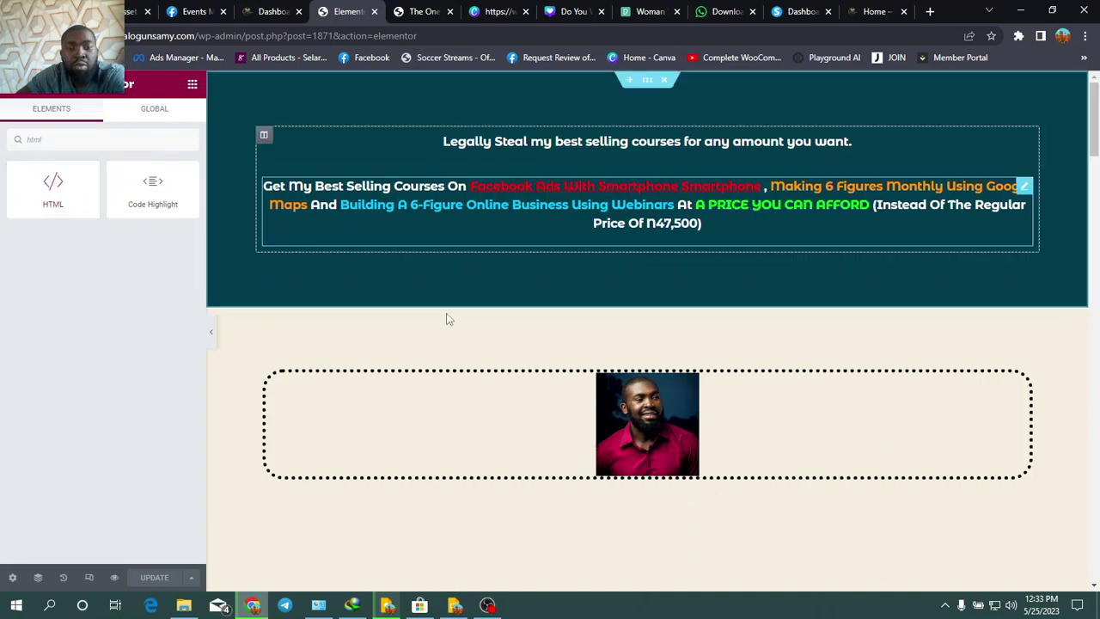
# Add a single-column section at the end of the offer page and move it to the very top, above the headline section.
pyautogui.scroll(-10, 624, 369)
pyautogui.scroll(7, 624, 369)
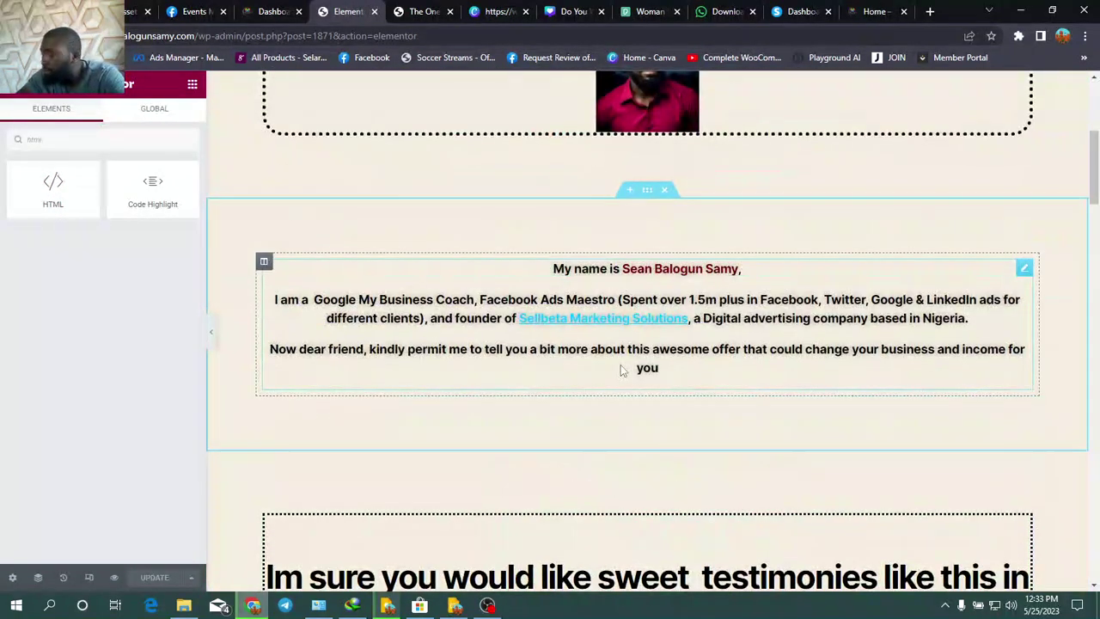
pyautogui.scroll(1, 622, 369)
pyautogui.scroll(-15, 622, 370)
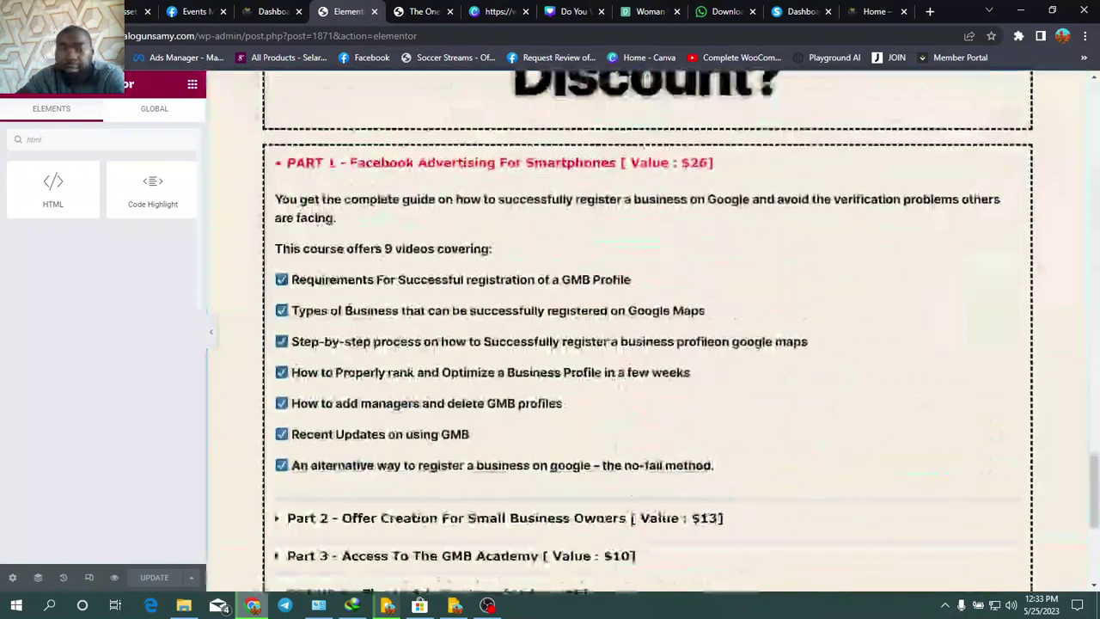
pyautogui.scroll(-5, 611, 361)
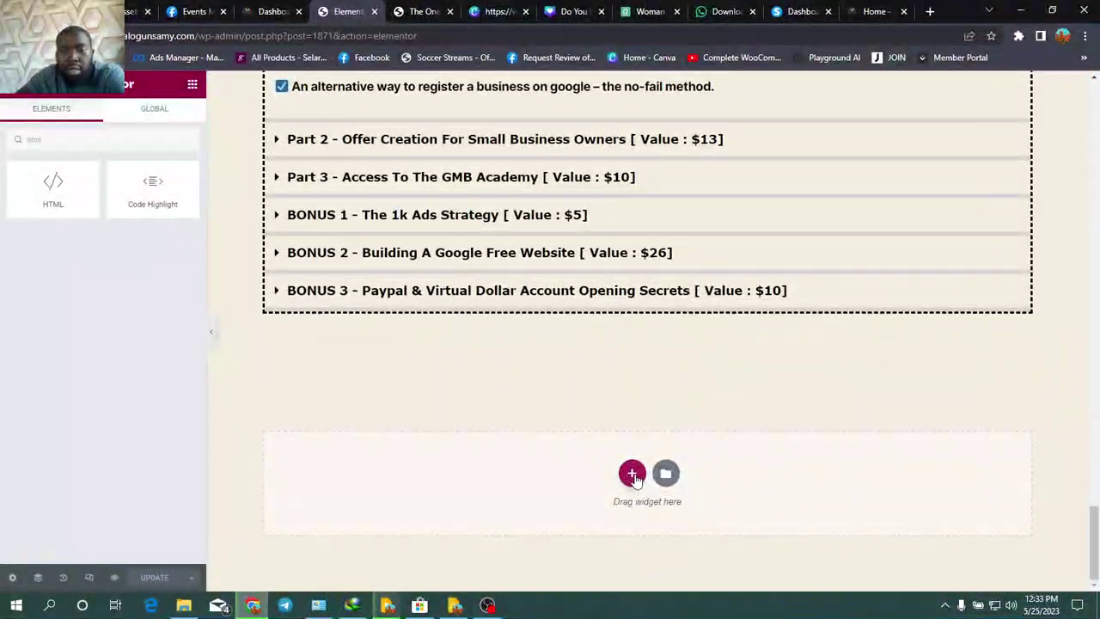
pyautogui.click(633, 474)
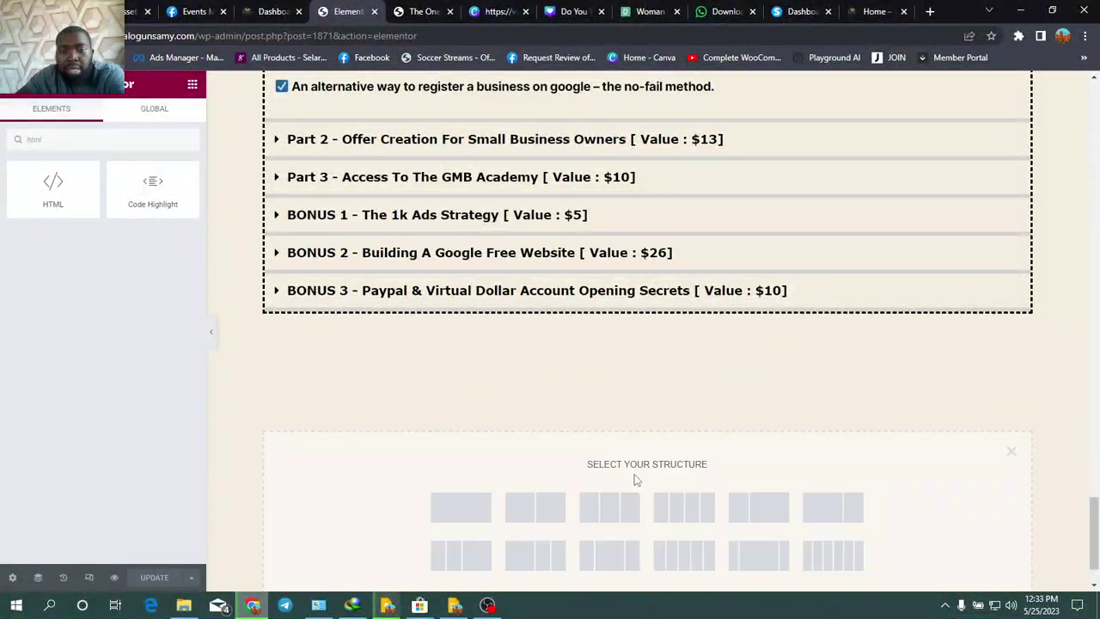
pyautogui.click(461, 507)
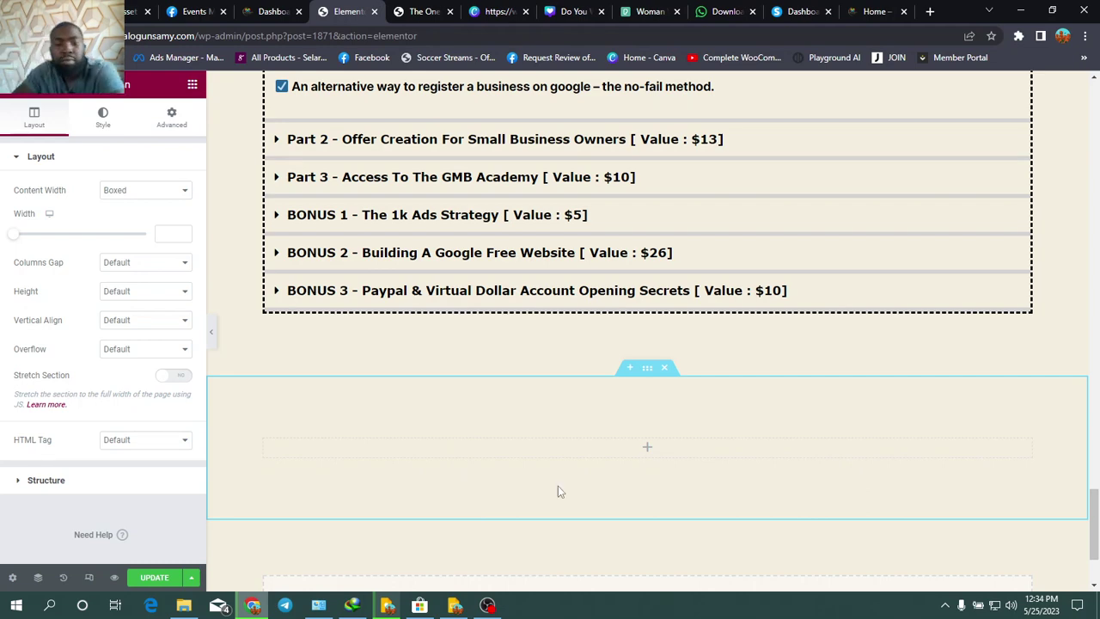
pyautogui.moveTo(653, 394); pyautogui.dragTo(624, 103)
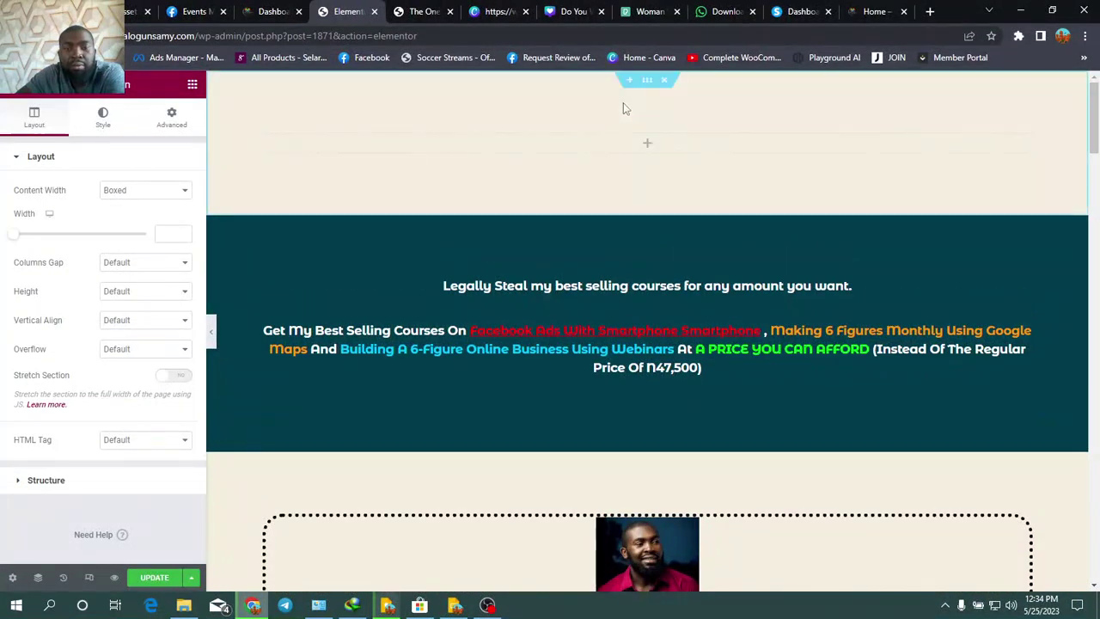
# Insert an HTML widget into the new empty section and paste the copied Meta Pixel base code into it.
pyautogui.click(193, 83)
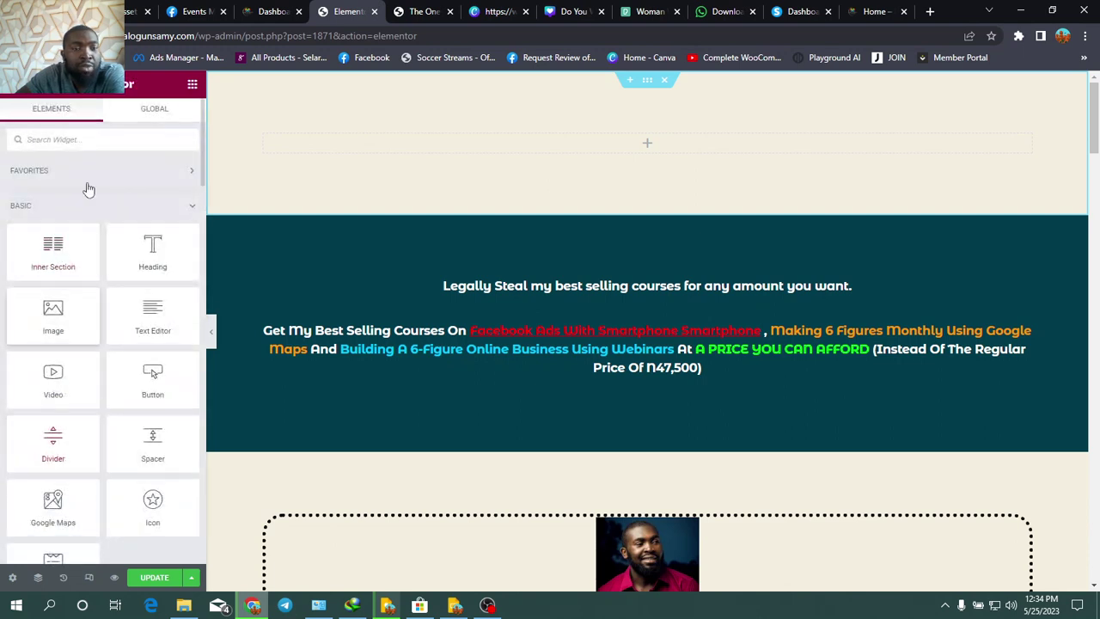
pyautogui.click(81, 138)
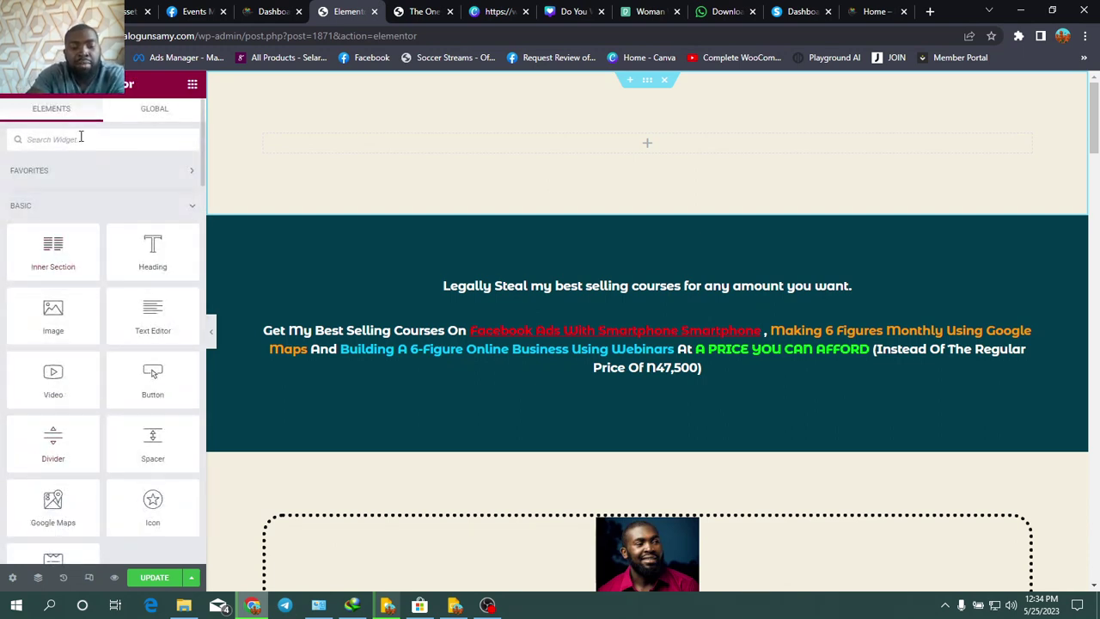
pyautogui.write('ht')
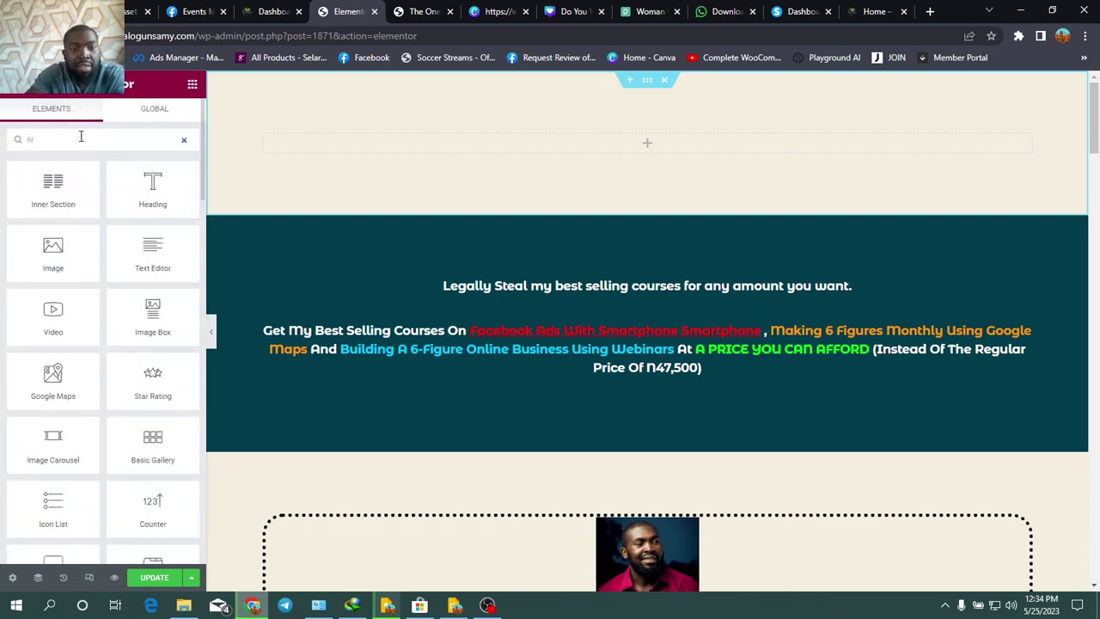
pyautogui.write('ml')
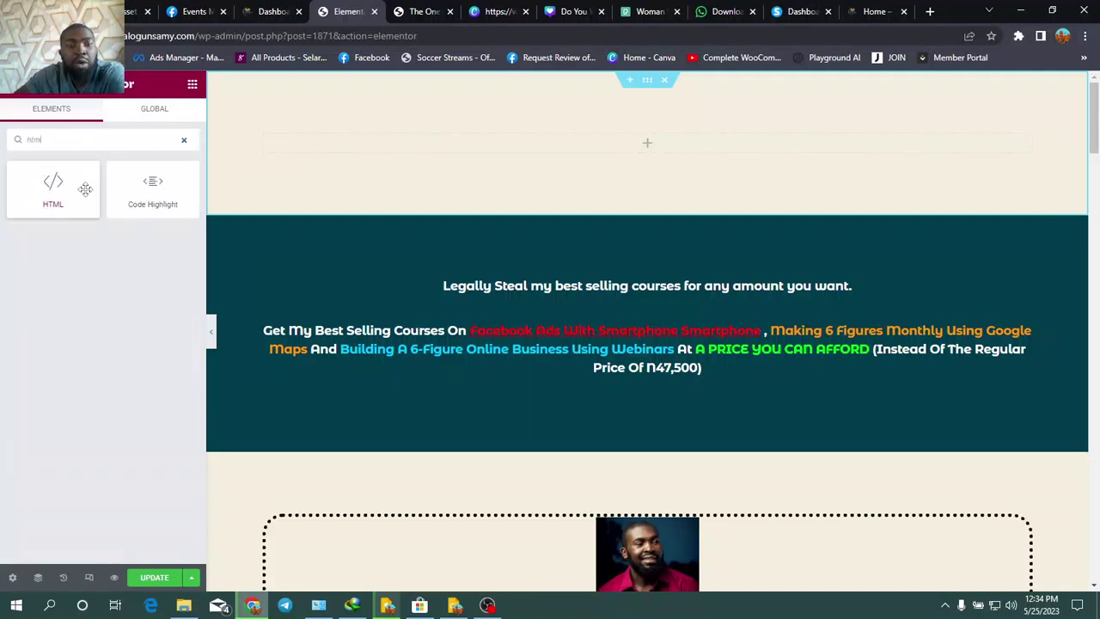
pyautogui.moveTo(70, 192); pyautogui.dragTo(718, 136)
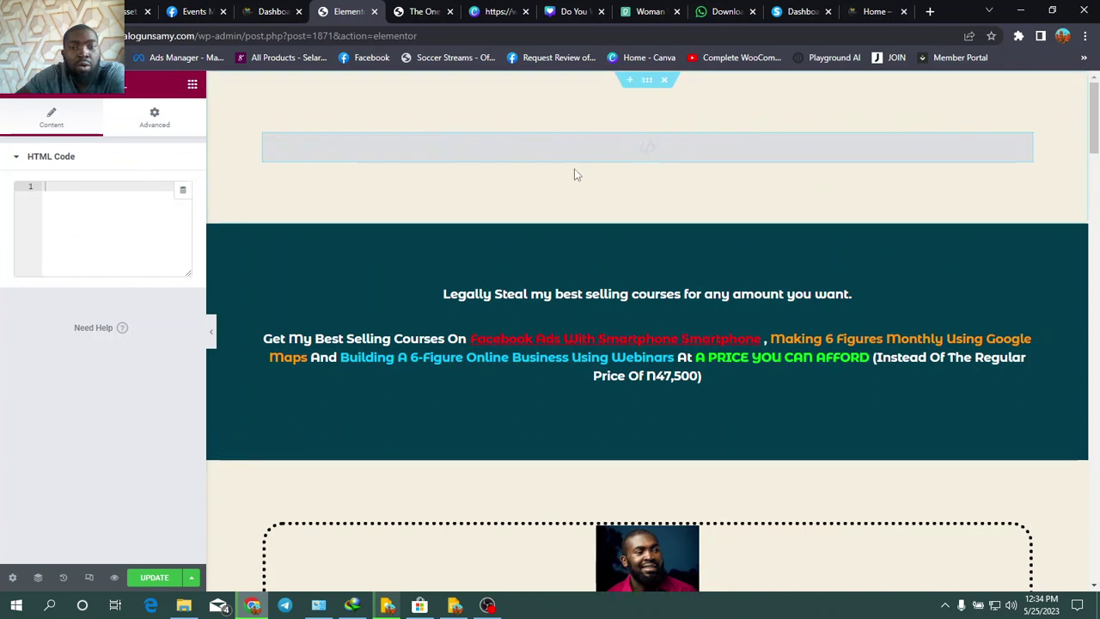
pyautogui.rightClick(84, 190)
pyautogui.click(120, 295)
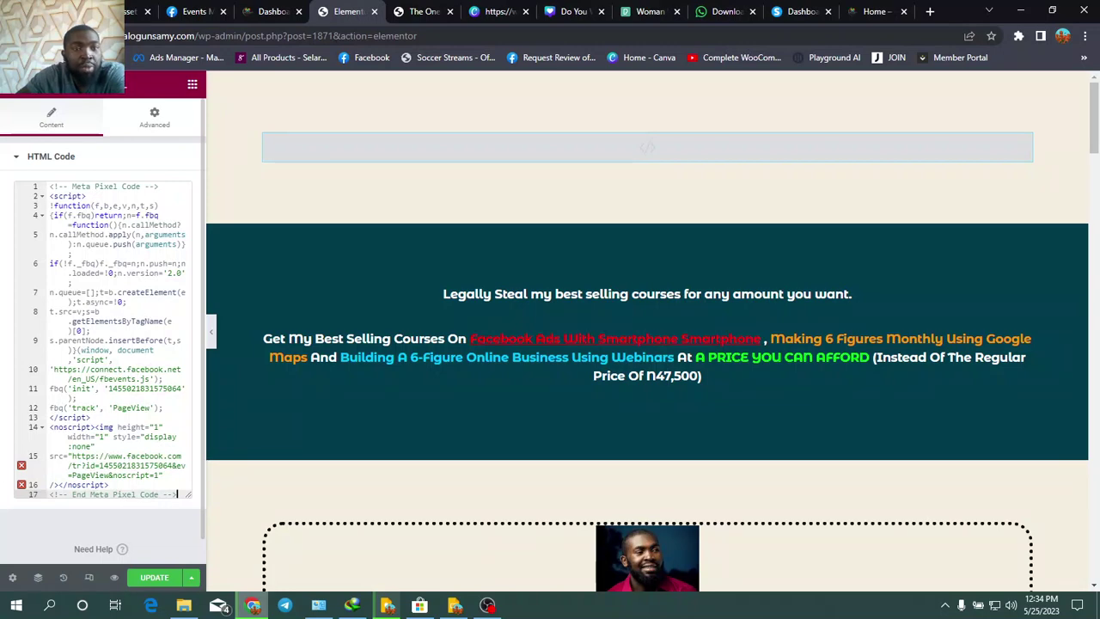
# Update the offer page with the pixel code and open its preview.
pyautogui.click(193, 11)
pyautogui.click(185, 12)
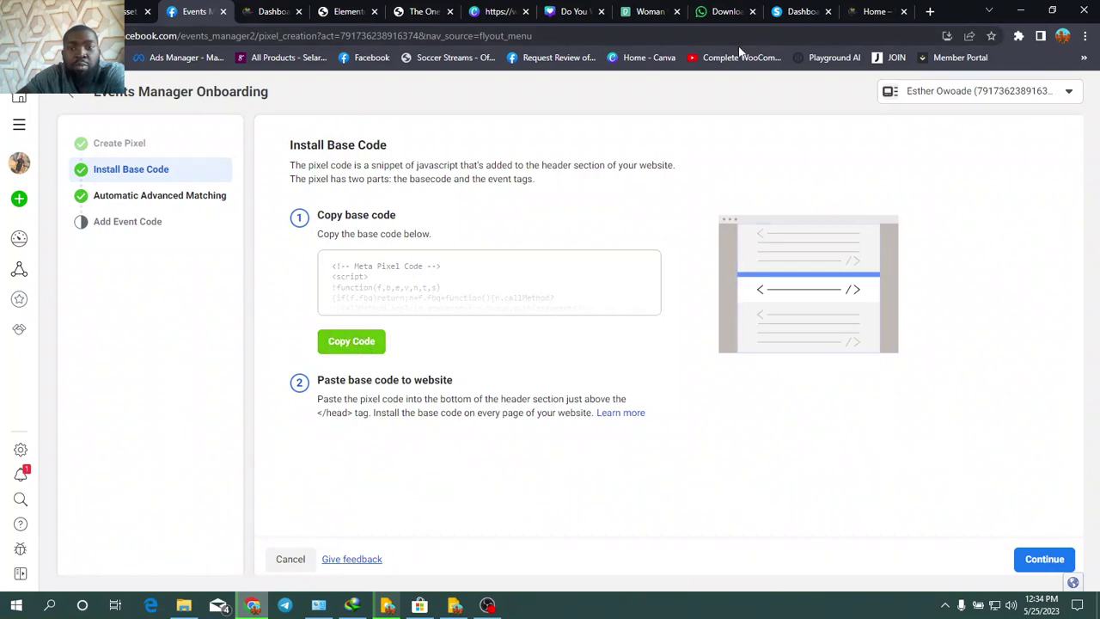
pyautogui.click(344, 11)
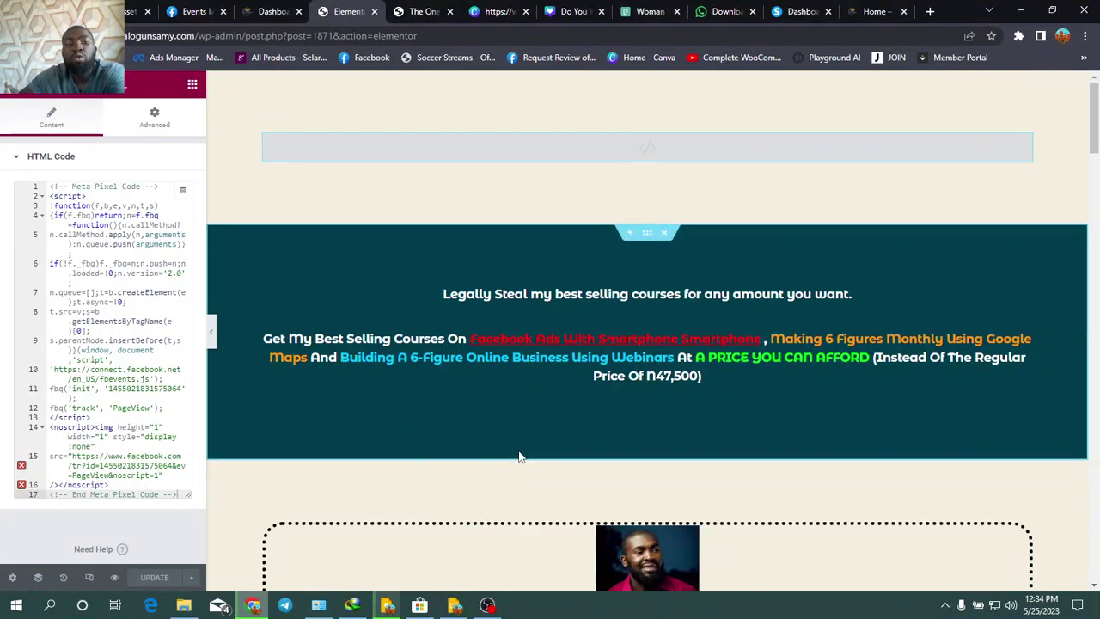
pyautogui.click(115, 578)
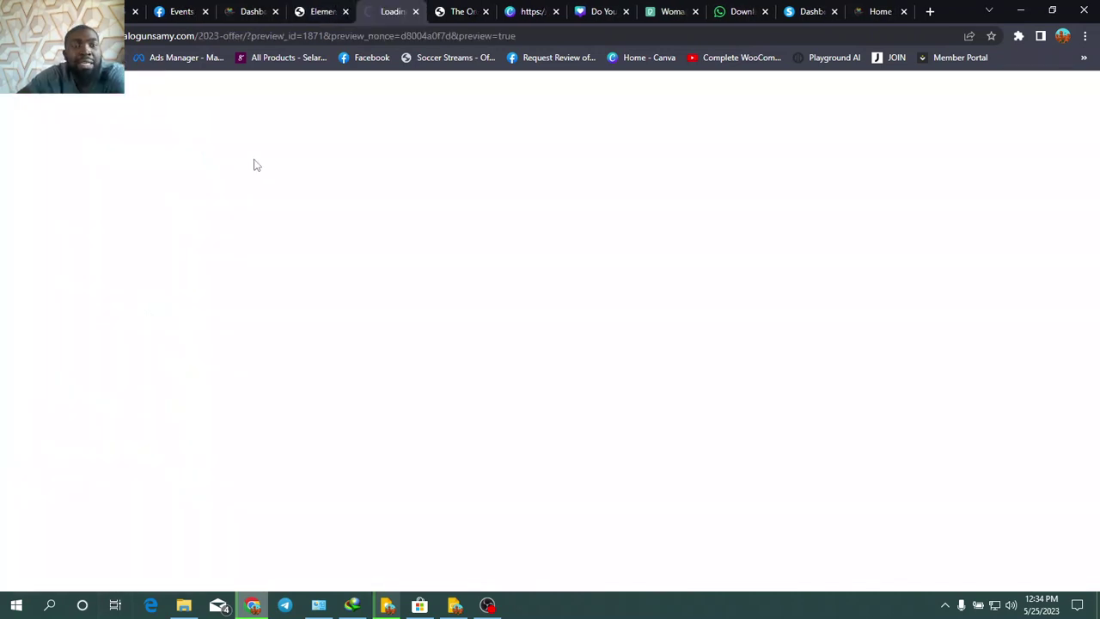
# Copy the previewed page's address up to /2023-offer/, leaving out the preview parameters.
pyautogui.moveTo(247, 35); pyautogui.dragTo(148, 39)
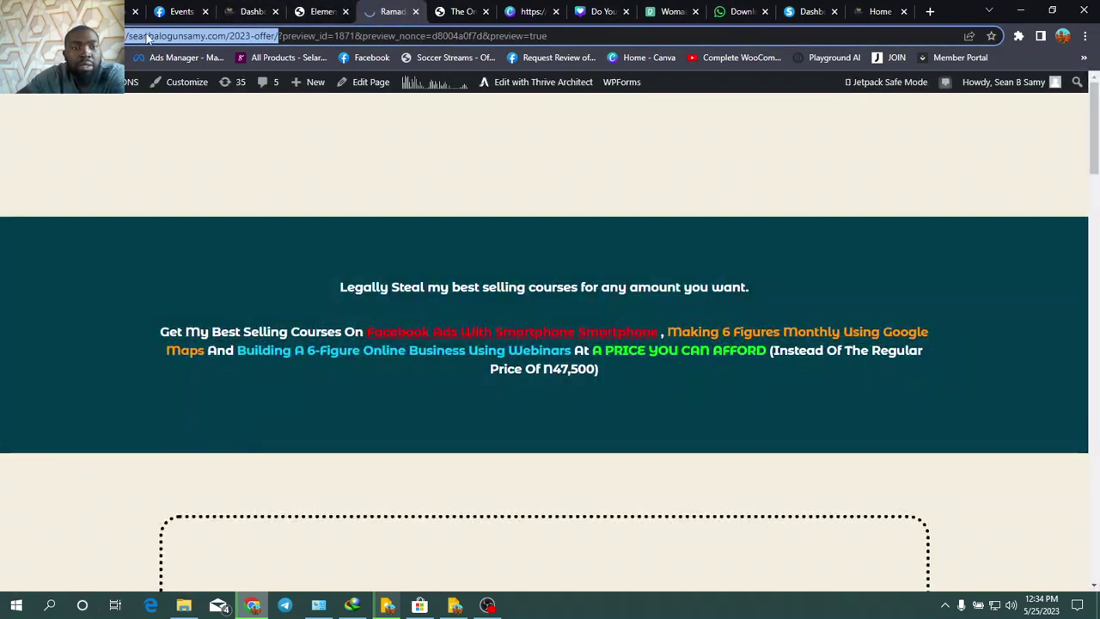
pyautogui.rightClick(201, 38)
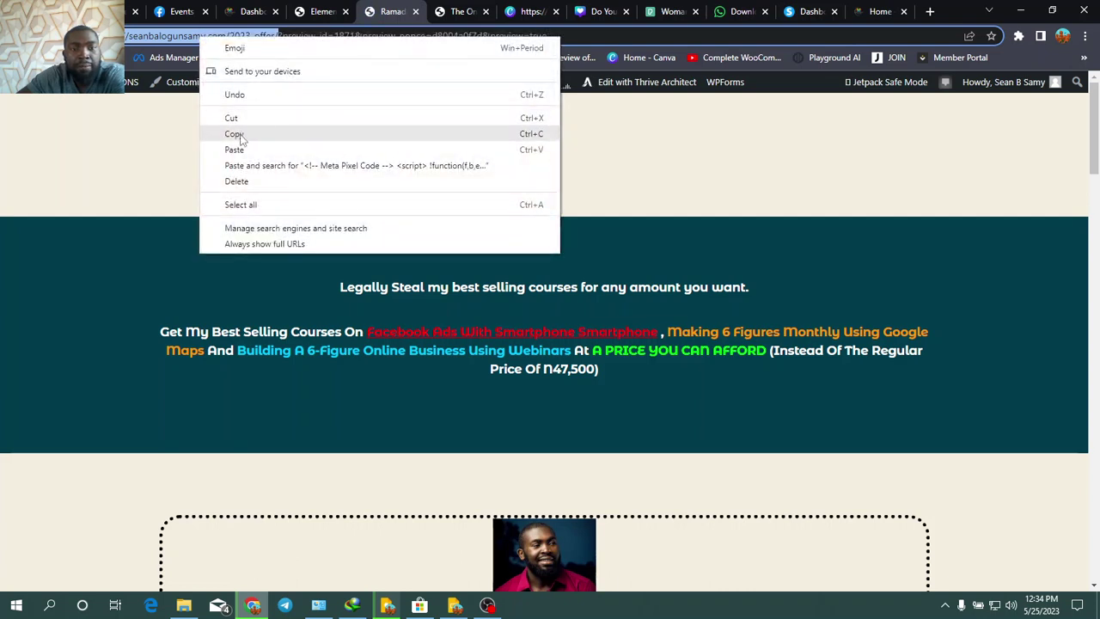
pyautogui.click(234, 134)
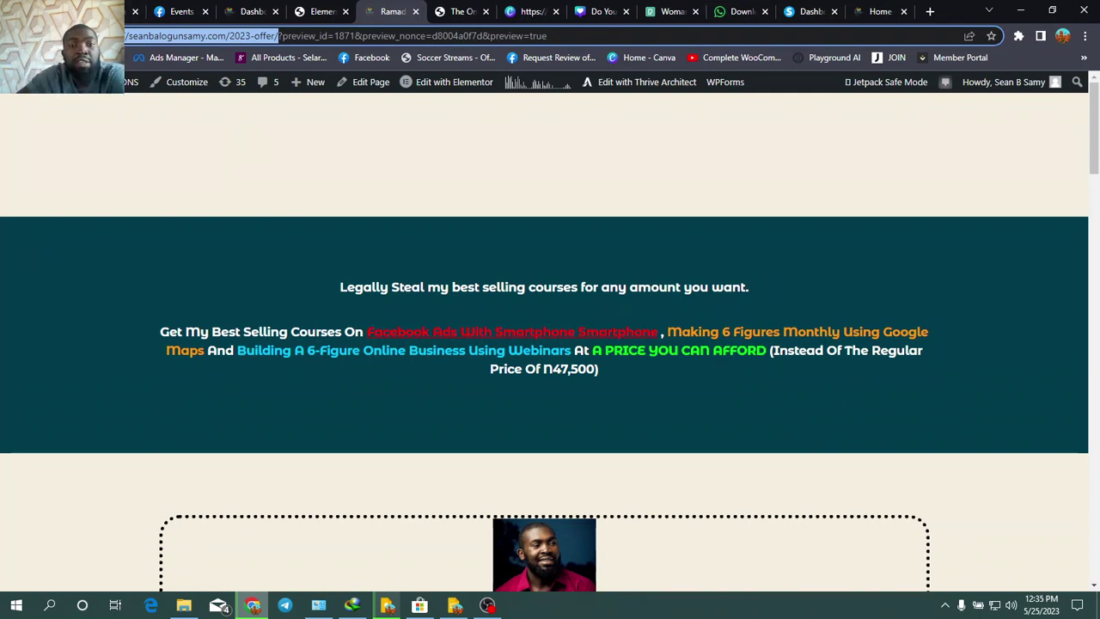
# Return to the Events Manager onboarding, turn on Automatic Advanced Matching with all customer information, and continue to adding events.
pyautogui.click(172, 11)
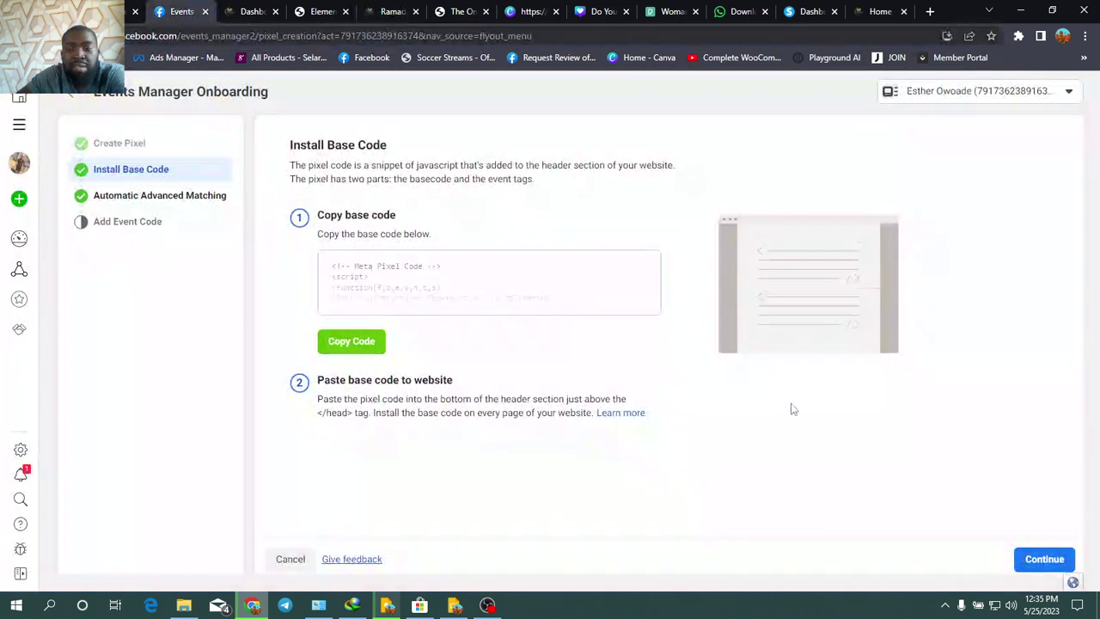
pyautogui.click(1043, 568)
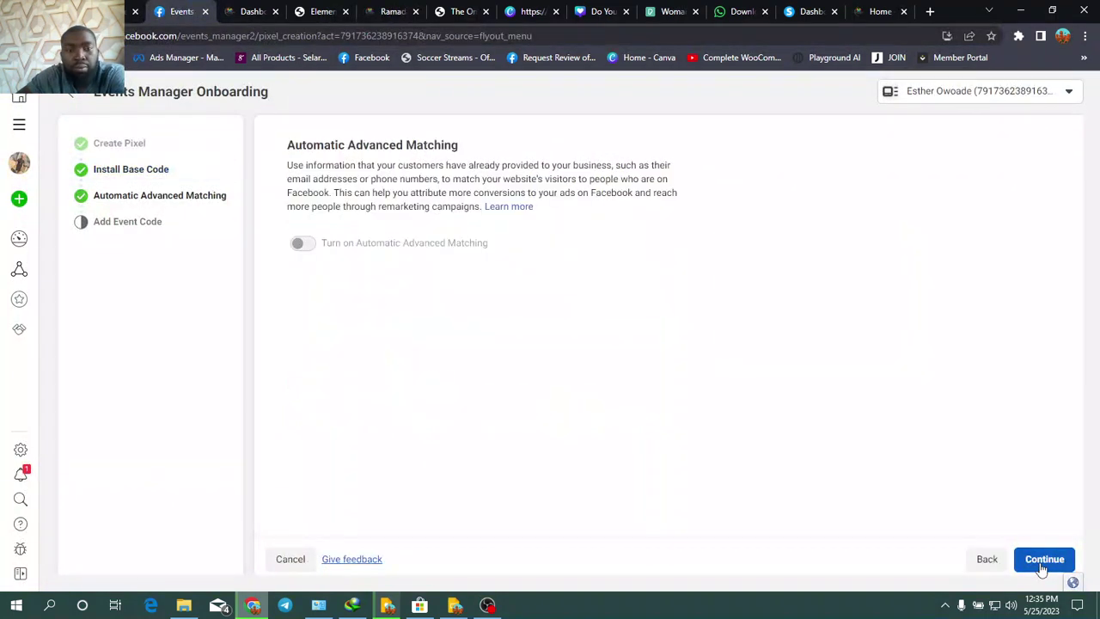
pyautogui.click(302, 248)
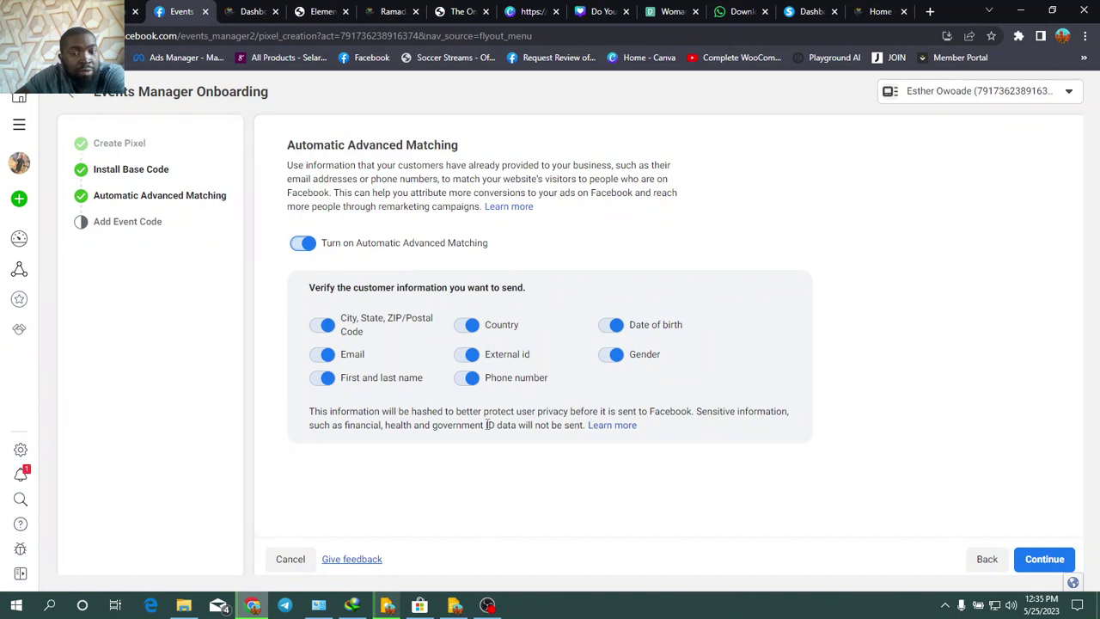
pyautogui.click(1049, 562)
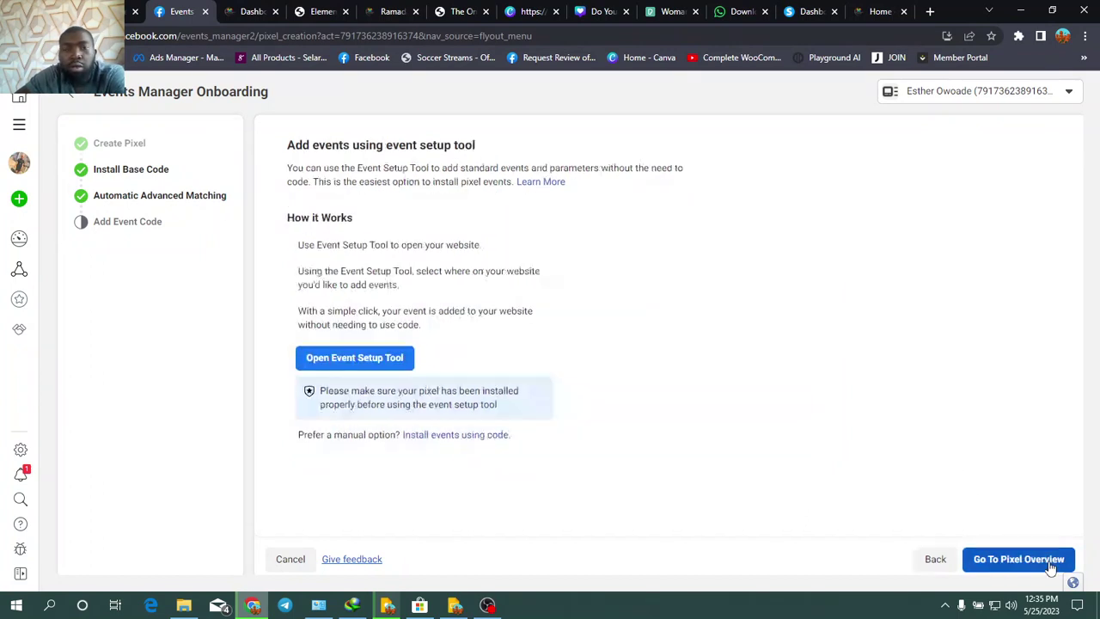
# Open the Event Setup Tool on the offer page using the copied website URL.
pyautogui.click(369, 359)
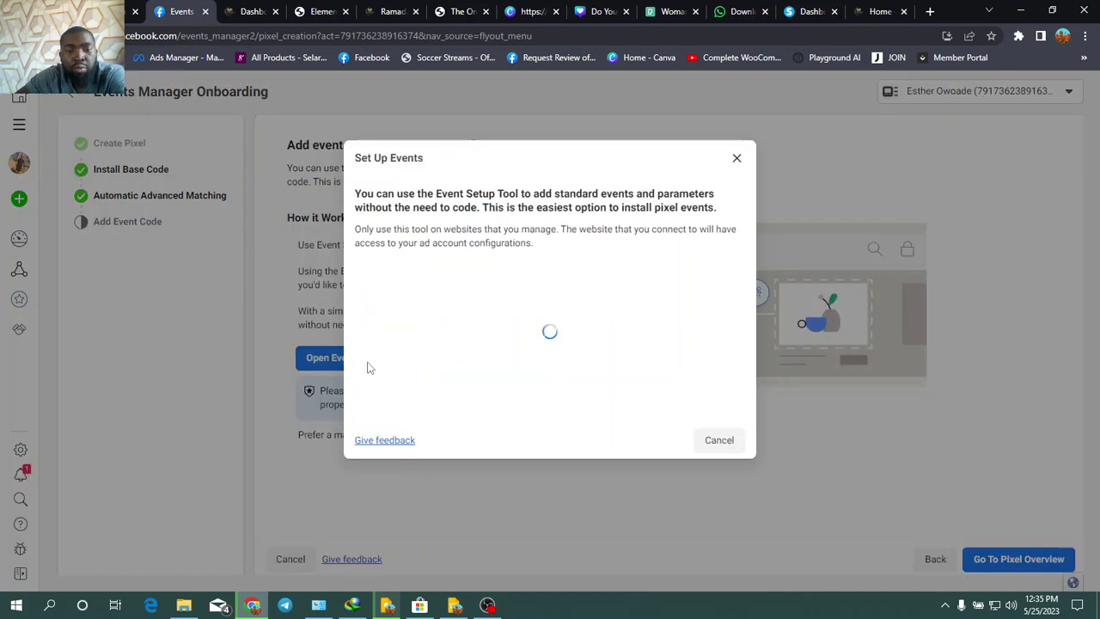
pyautogui.click(378, 320)
pyautogui.rightClick(379, 319)
pyautogui.click(423, 430)
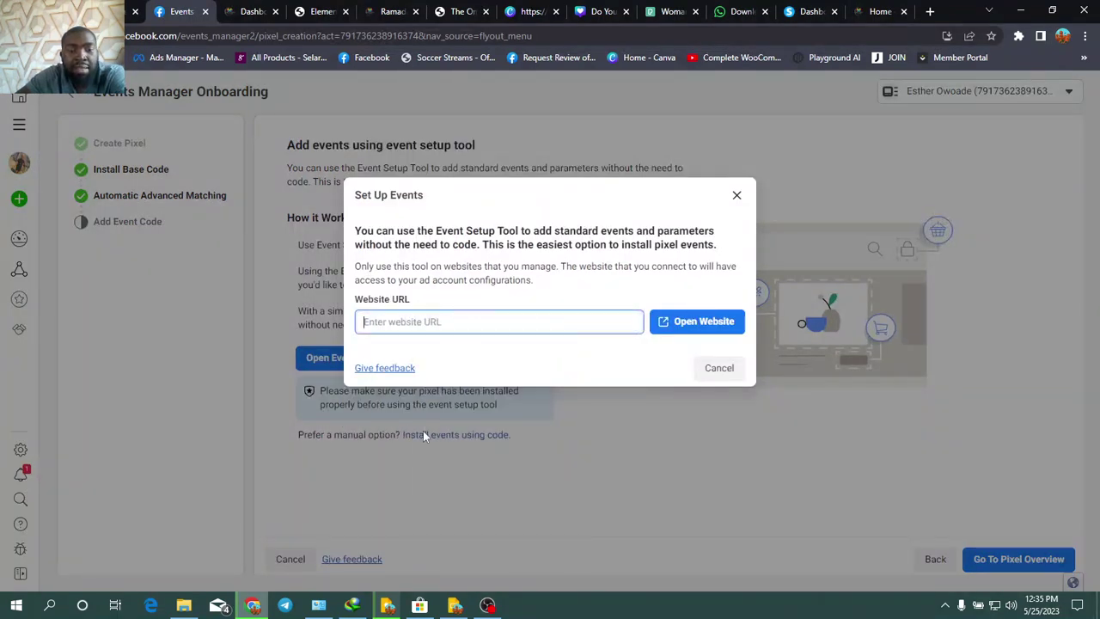
pyautogui.click(712, 326)
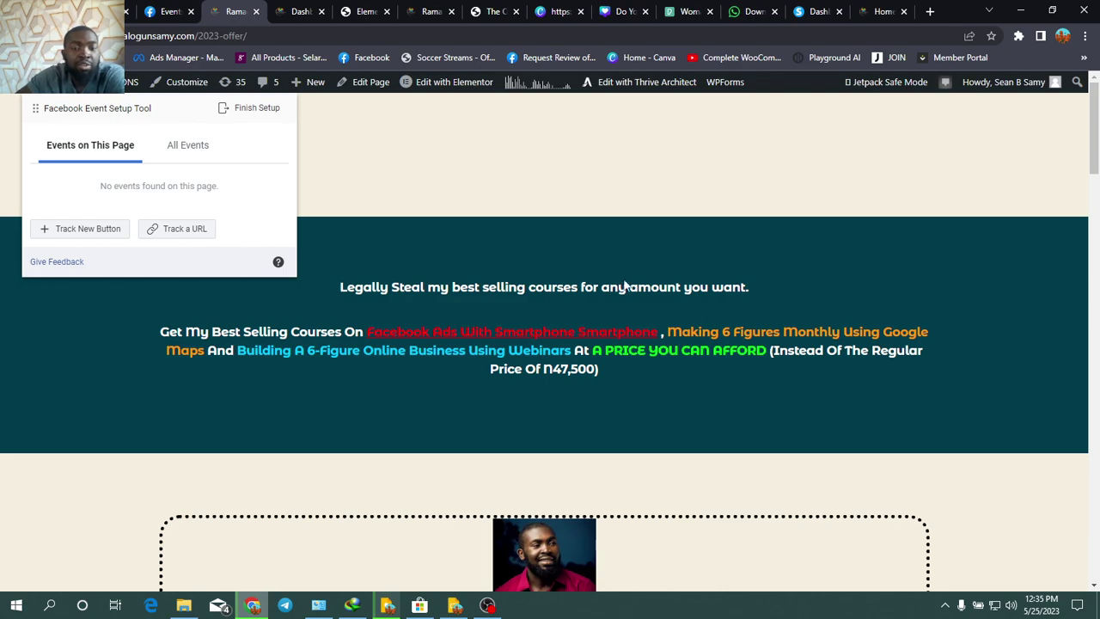
# Try to find a button on the offer page to track as a new event with the Event Setup Tool.
pyautogui.scroll(-20, 638, 274)
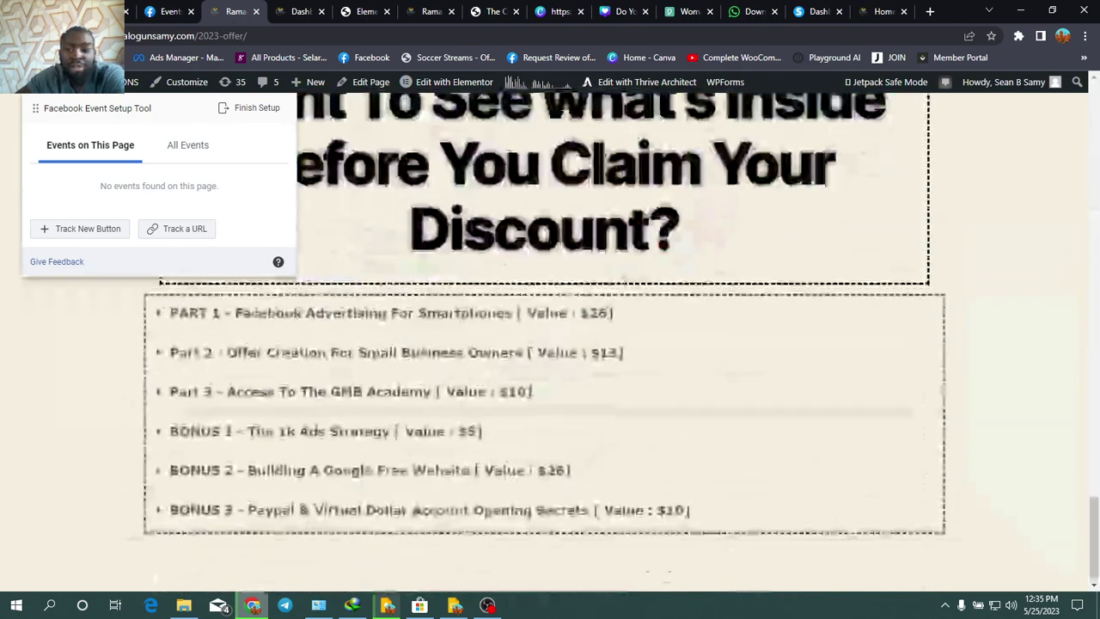
pyautogui.scroll(10, 475, 357)
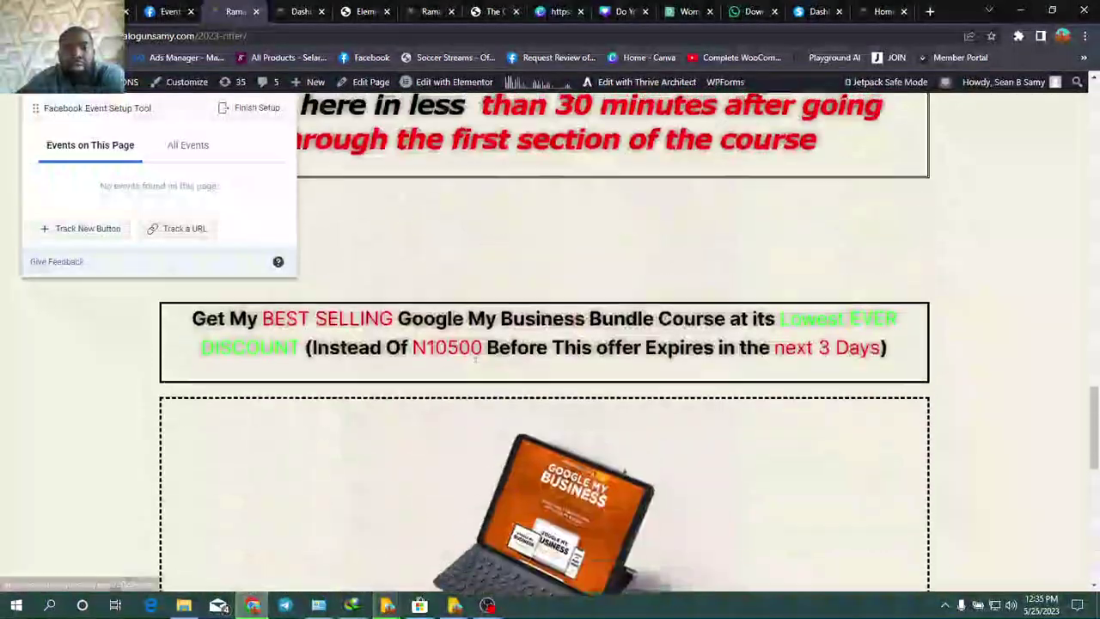
pyautogui.scroll(8, 475, 357)
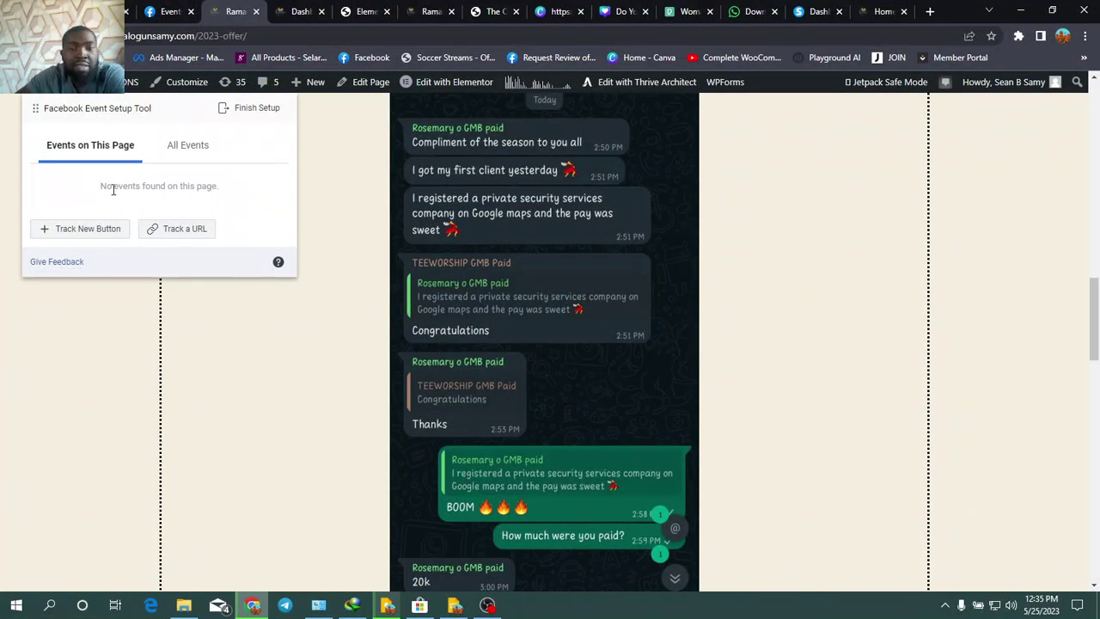
pyautogui.click(105, 227)
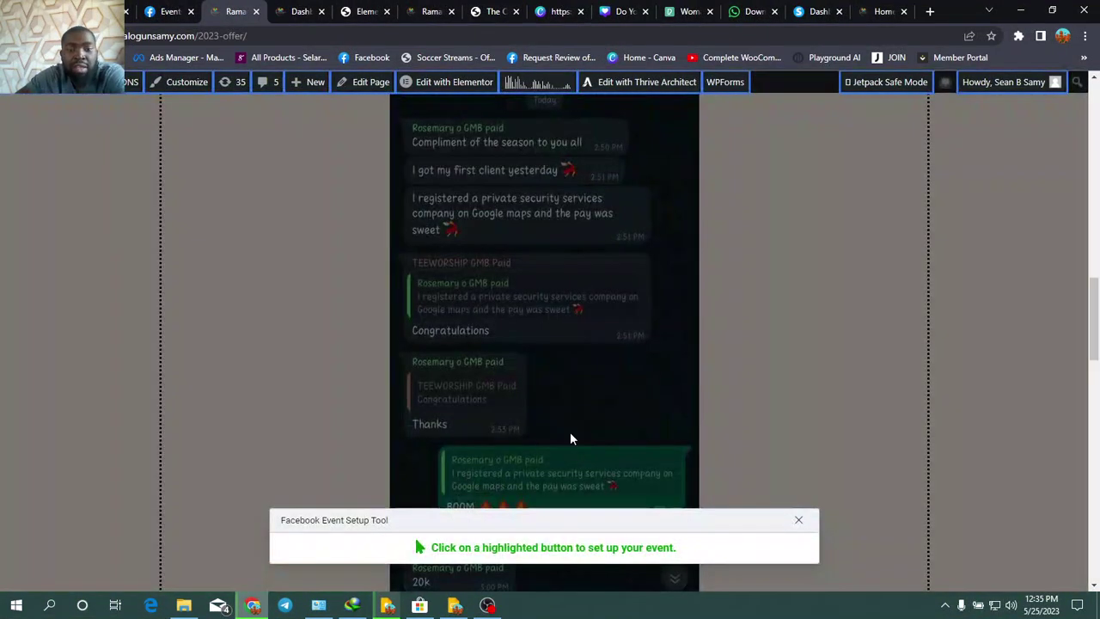
pyautogui.scroll(-15, 571, 426)
pyautogui.scroll(5, 571, 425)
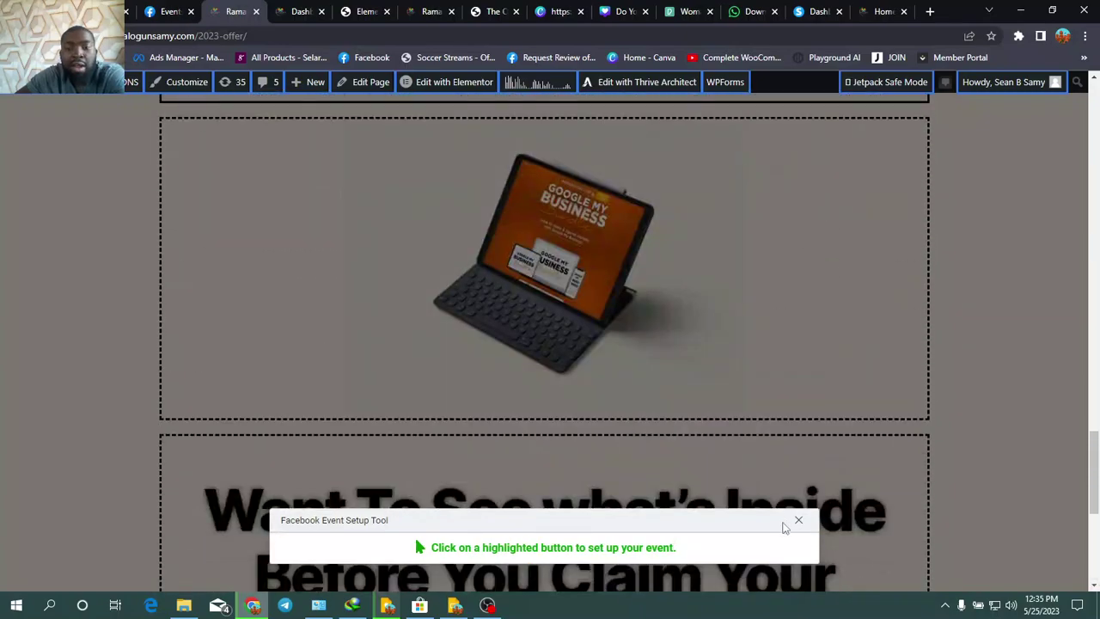
pyautogui.click(799, 520)
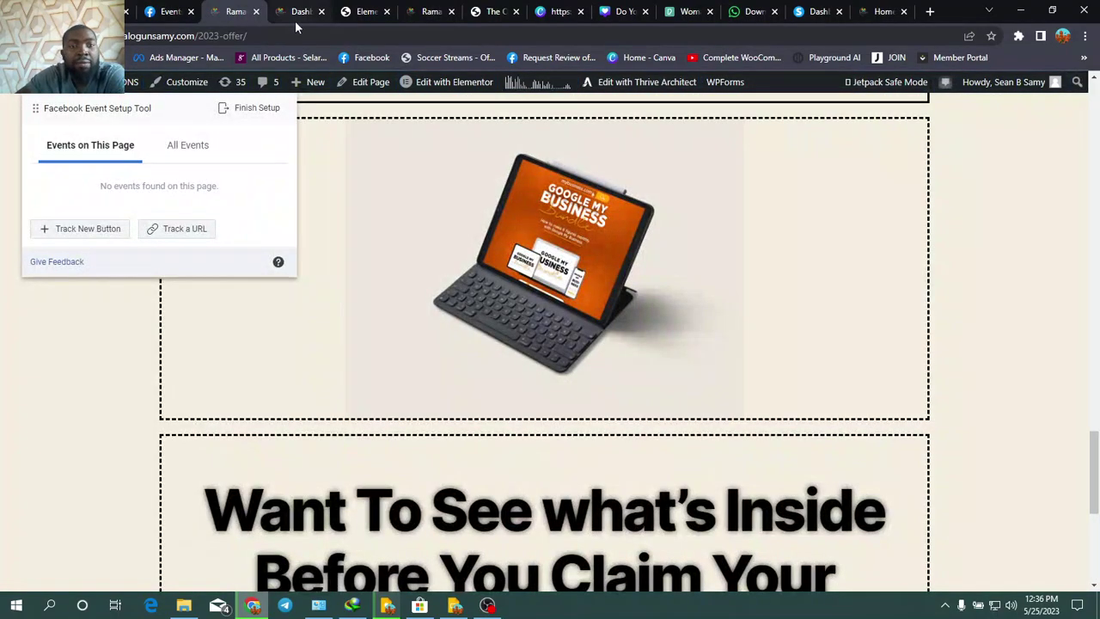
# In the Elementor editor, add a Button widget below the heading about getting the business verified and showing up on Google.
pyautogui.click(297, 14)
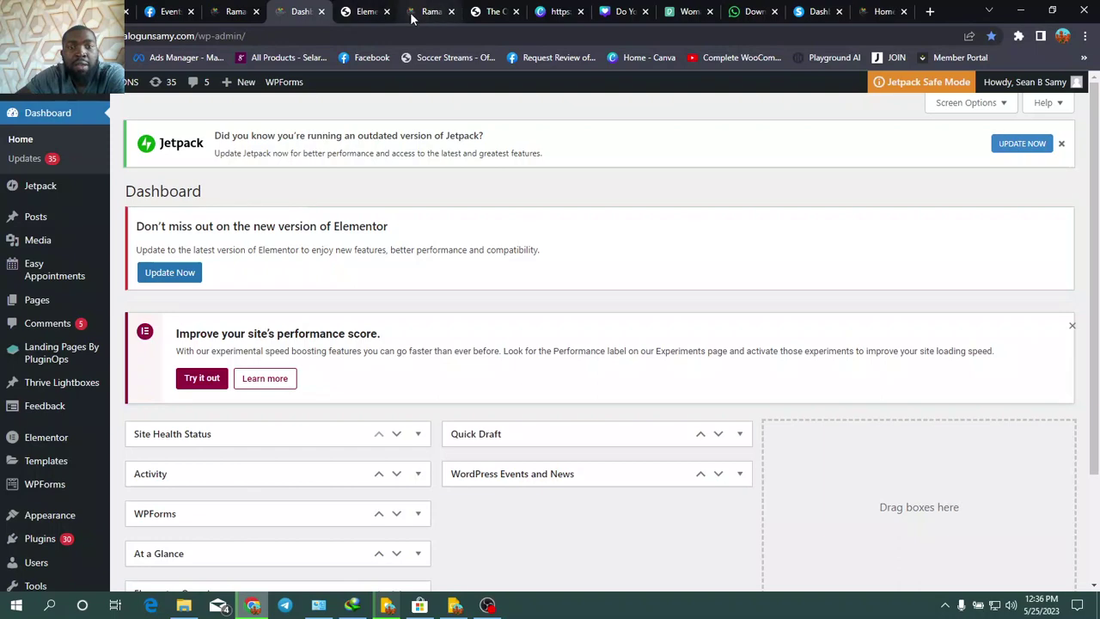
pyautogui.click(348, 12)
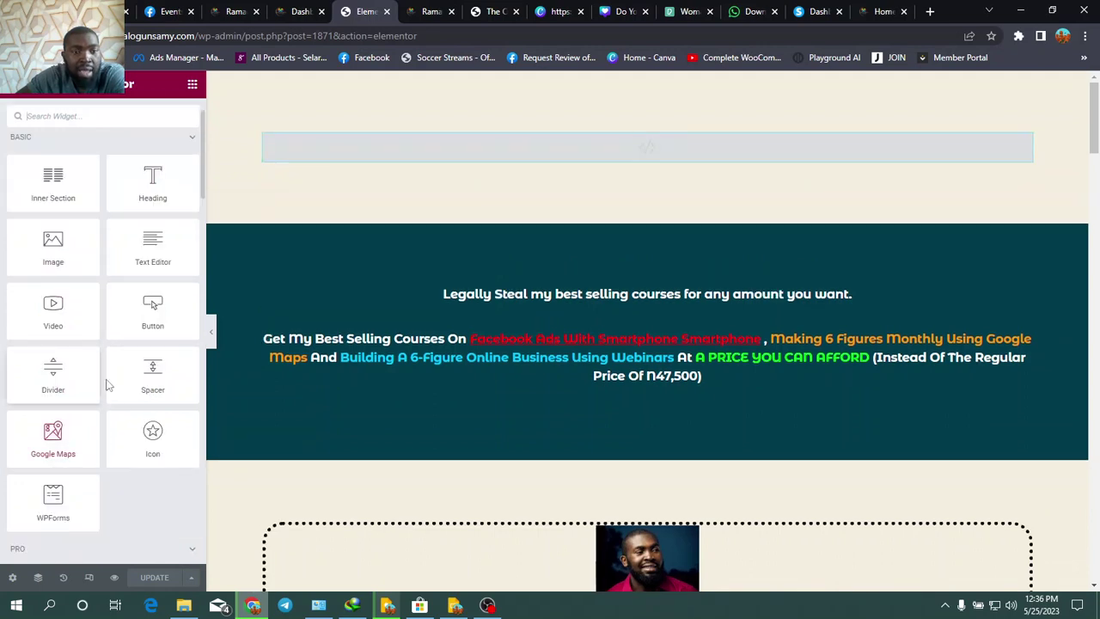
pyautogui.moveTo(153, 315); pyautogui.dragTo(125, 364)
pyautogui.scroll(-10, 362, 352)
pyautogui.scroll(-10, 362, 352)
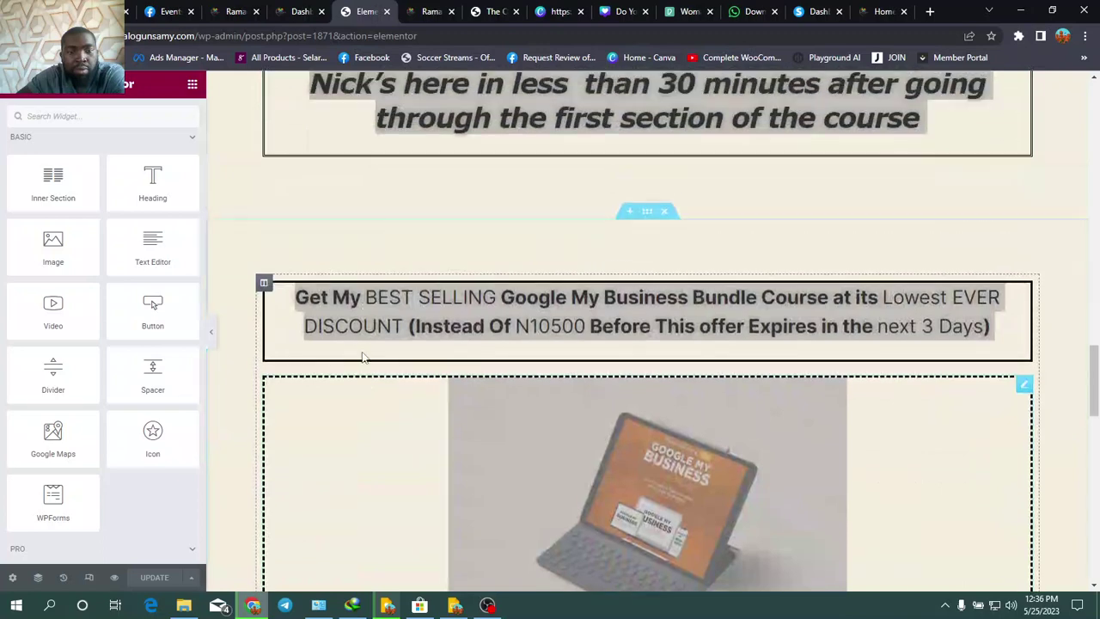
pyautogui.scroll(1, 362, 356)
pyautogui.moveTo(152, 311); pyautogui.dragTo(266, 304)
pyautogui.click(266, 303)
pyautogui.moveTo(152, 309); pyautogui.dragTo(587, 240)
pyautogui.moveTo(614, 208); pyautogui.dragTo(616, 225)
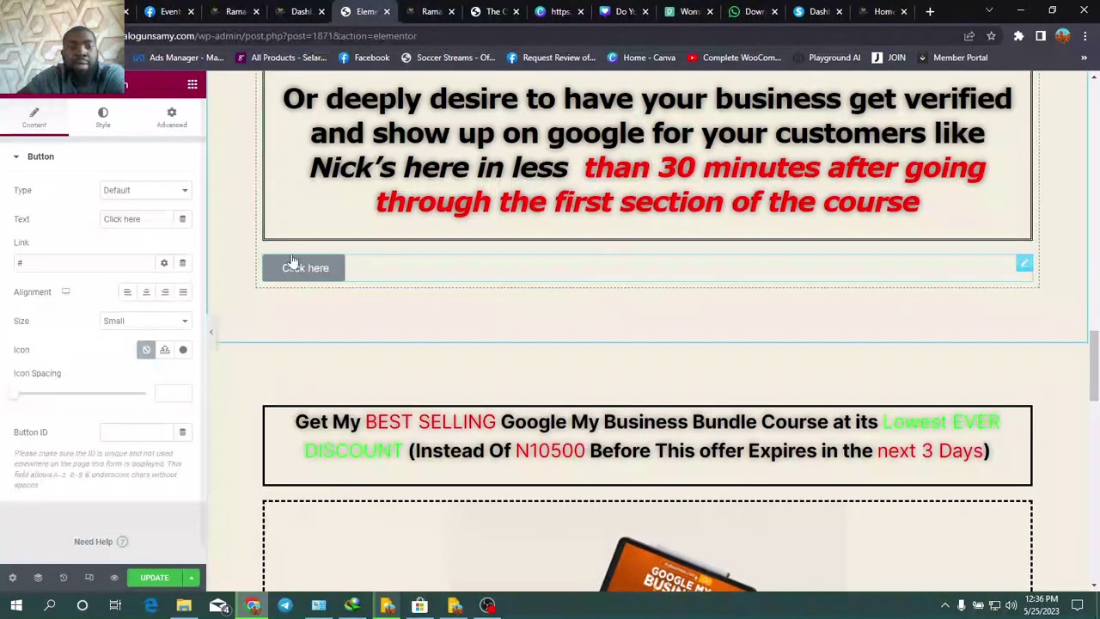
pyautogui.click(37, 261)
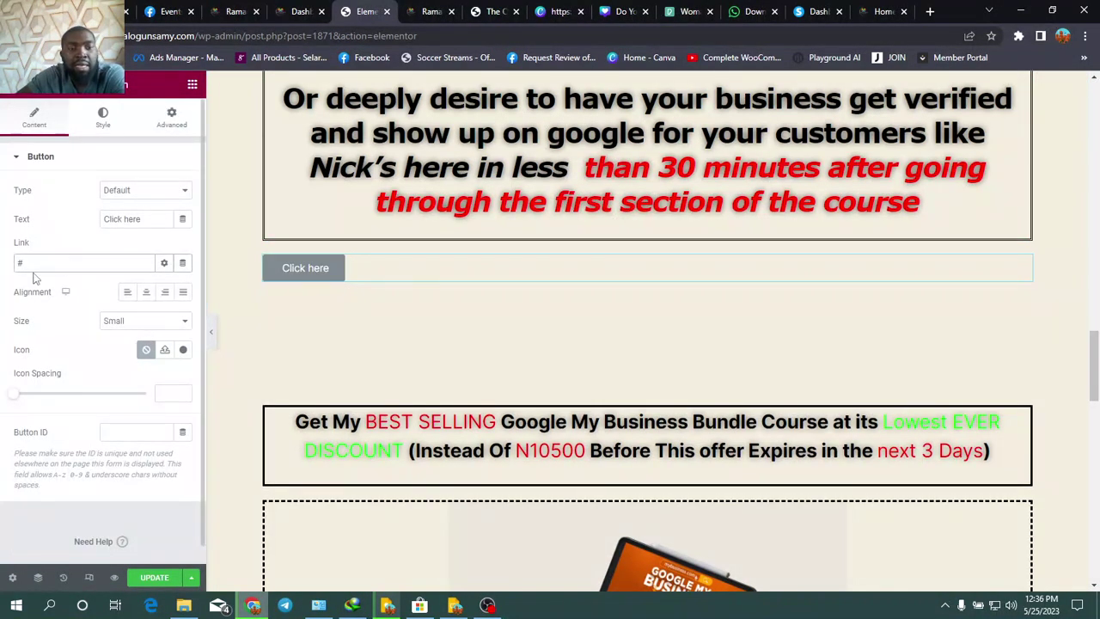
pyautogui.doubleClick(21, 265)
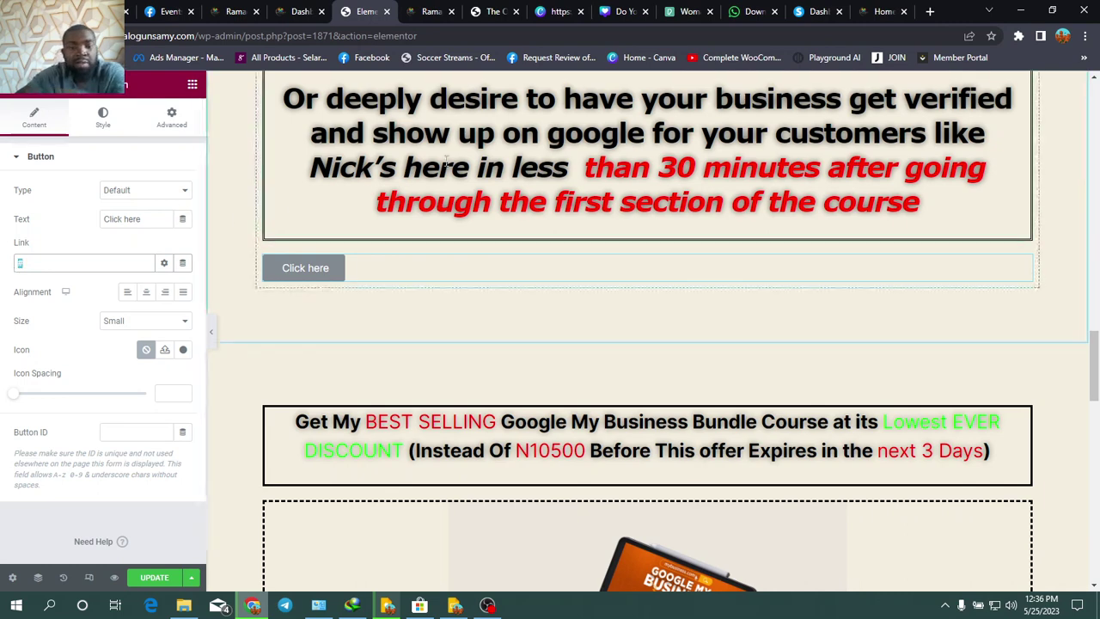
pyautogui.write('sela')
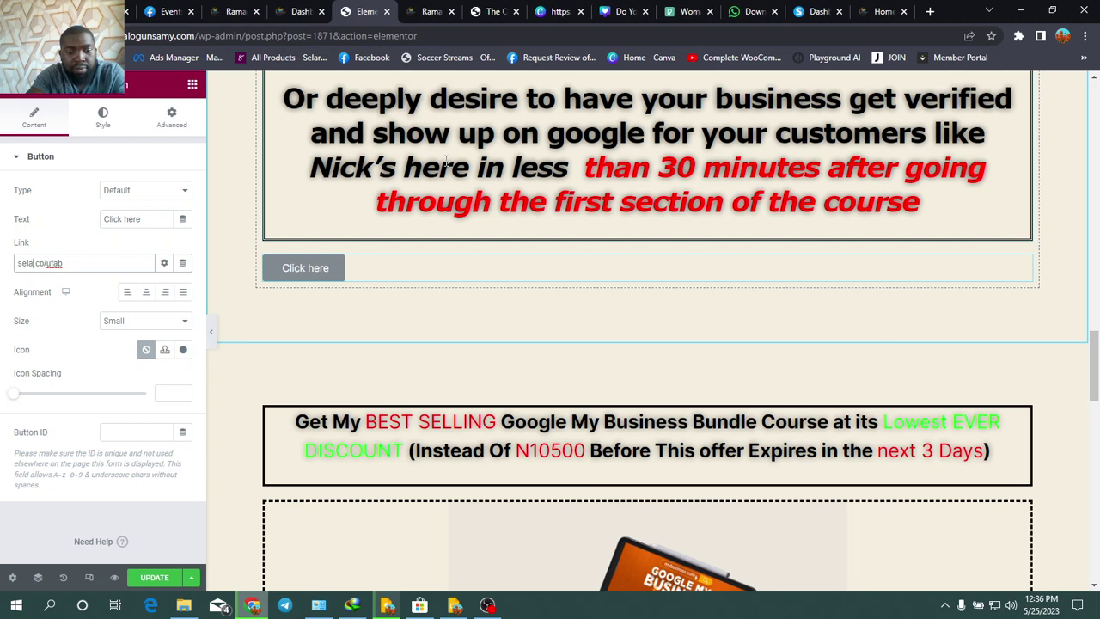
pyautogui.write('r')
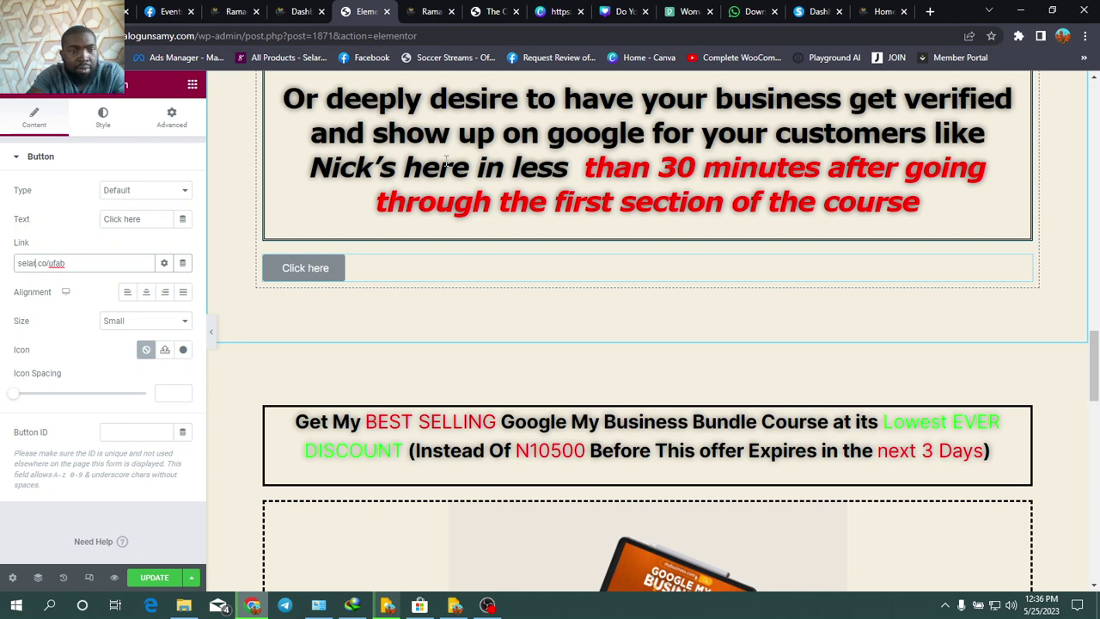
pyautogui.write('https')
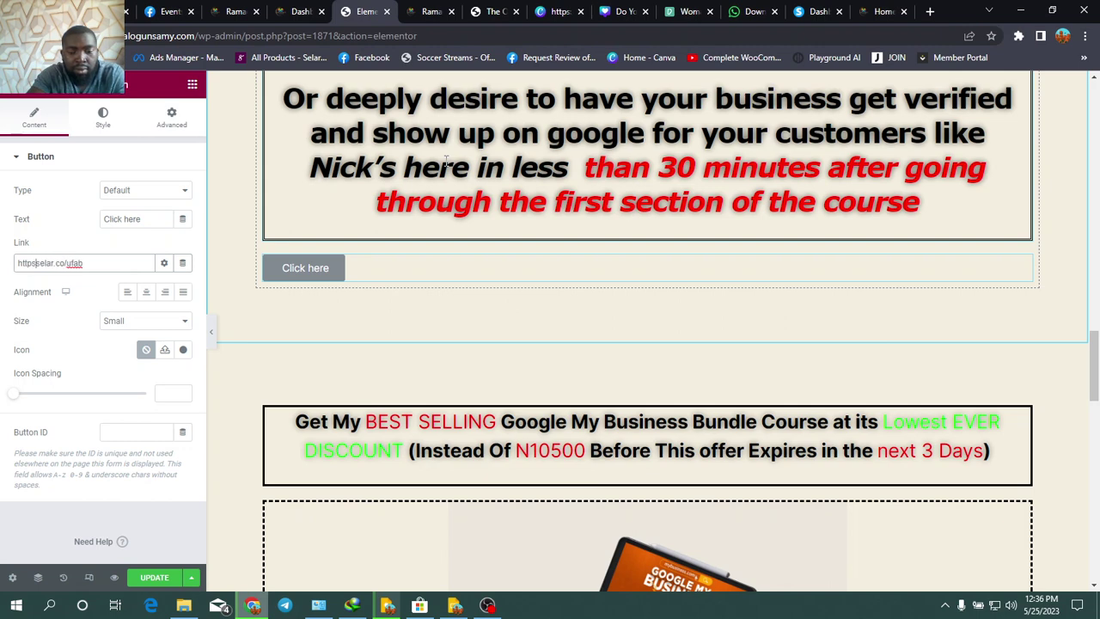
pyautogui.write('://')
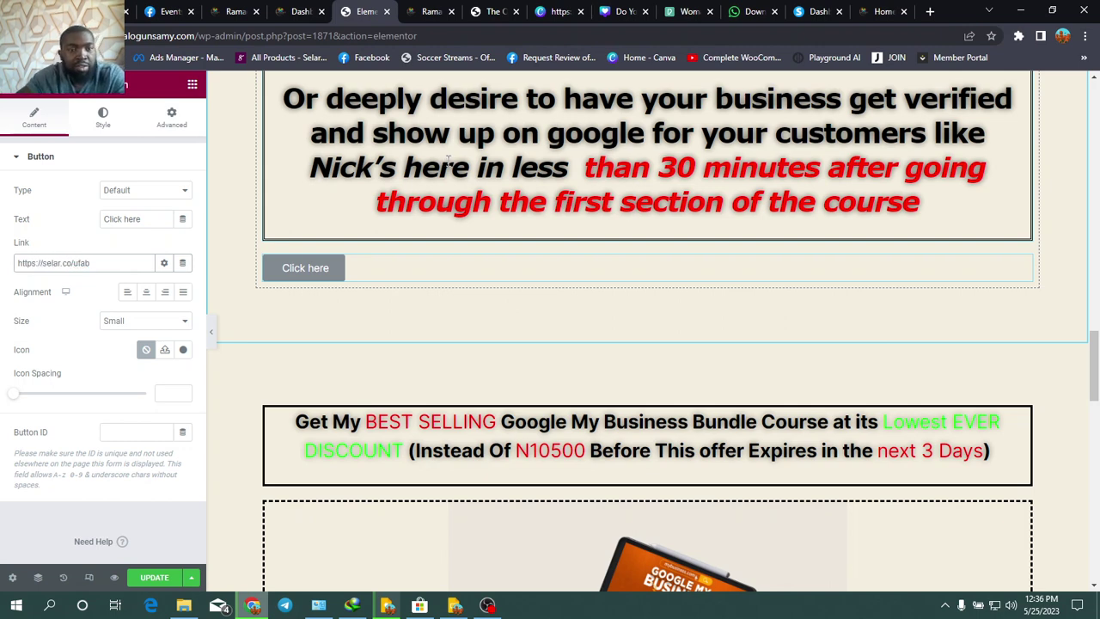
pyautogui.click(155, 578)
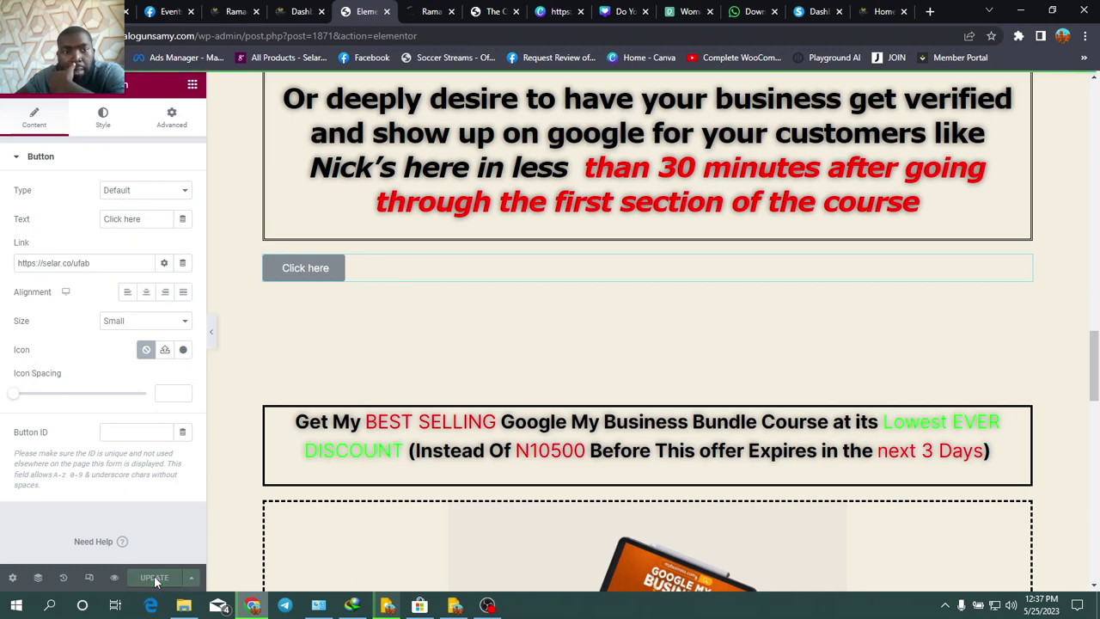
# Reload the live offer page and select its "Click here" button as a new button to track in the Event Setup Tool.
pyautogui.click(227, 13)
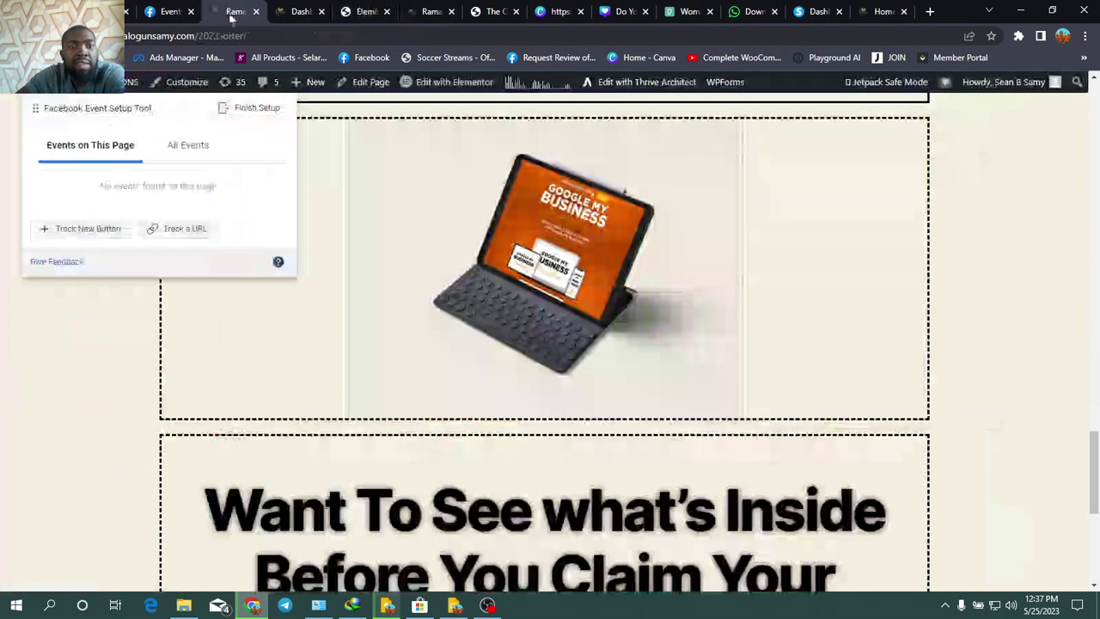
pyautogui.press('F5')
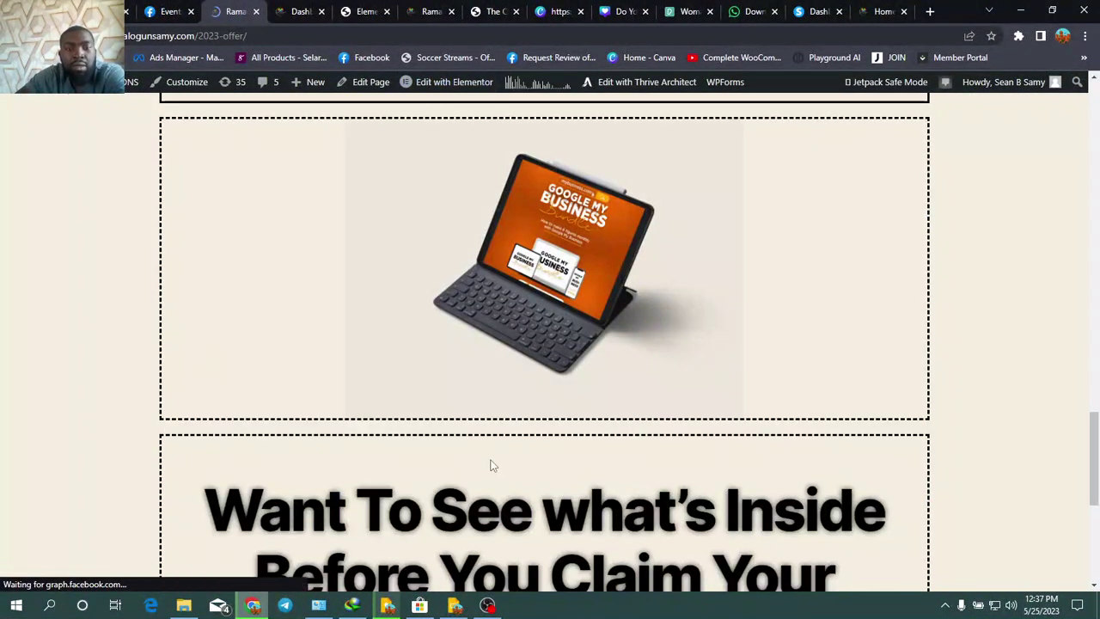
pyautogui.scroll(-5, 491, 460)
pyautogui.scroll(4, 491, 460)
pyautogui.scroll(-5, 492, 460)
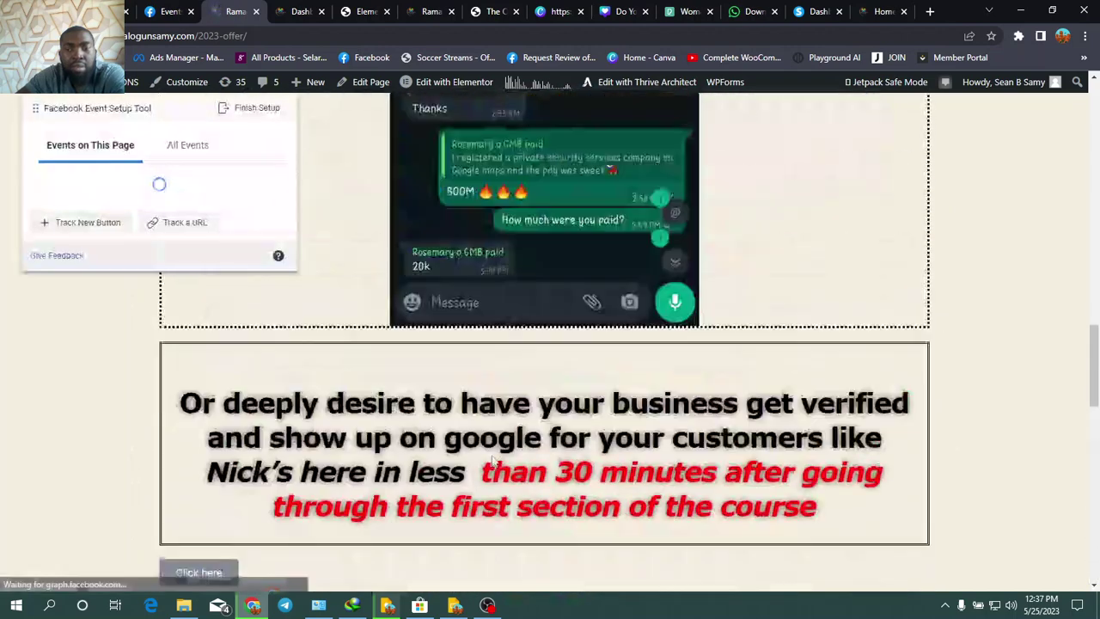
pyautogui.scroll(-1, 262, 546)
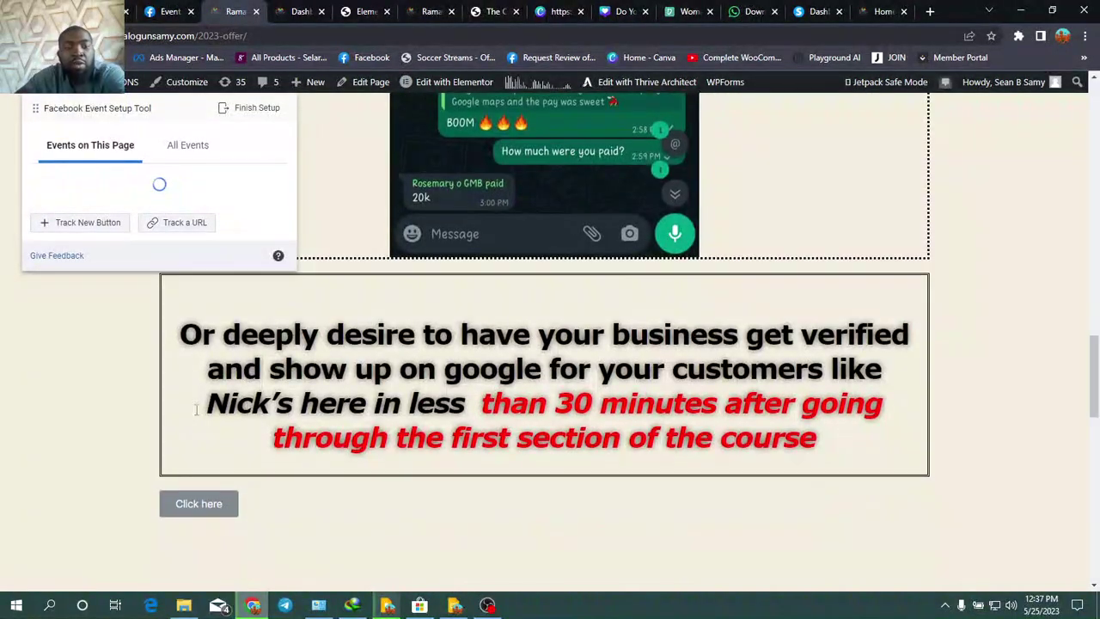
pyautogui.click(77, 234)
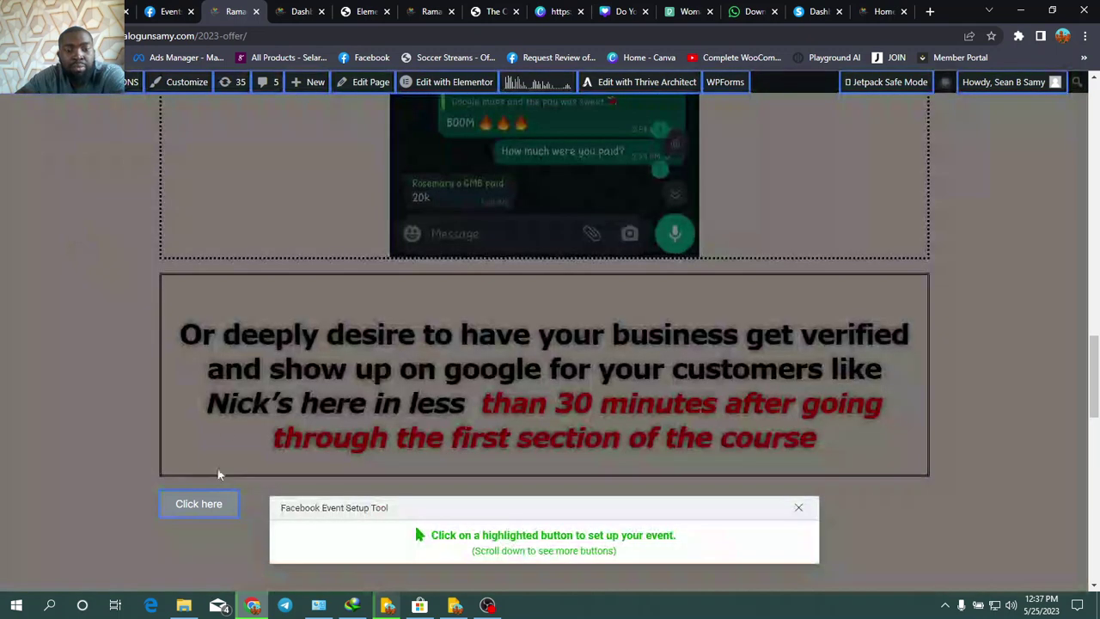
pyautogui.click(198, 504)
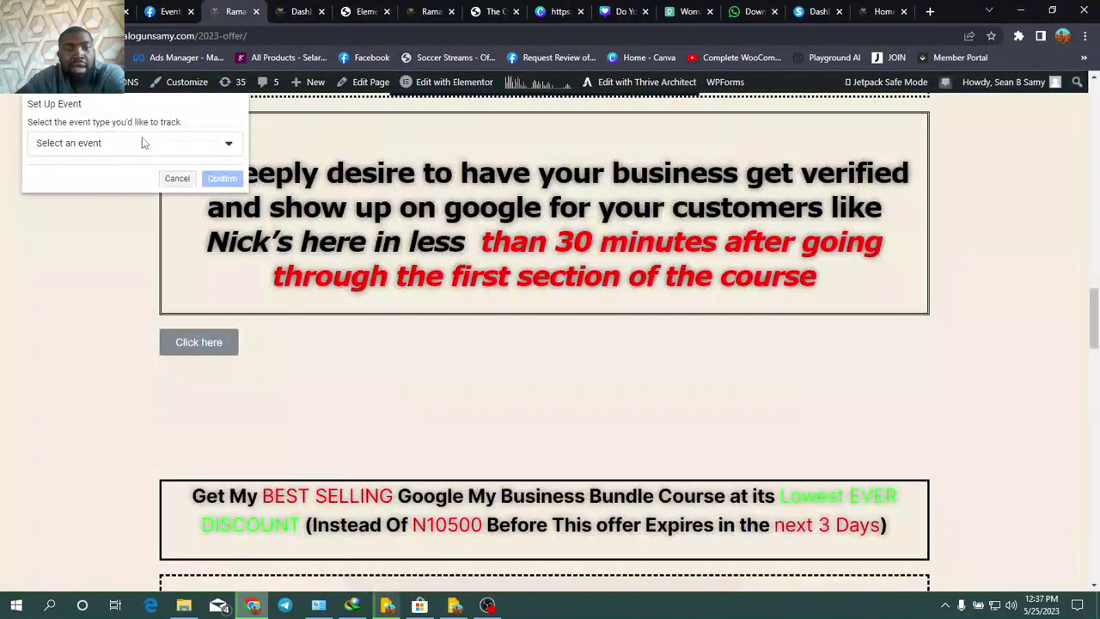
# Assign the Initiate Checkout event type to the "Click here" button and confirm the event.
pyautogui.click(172, 142)
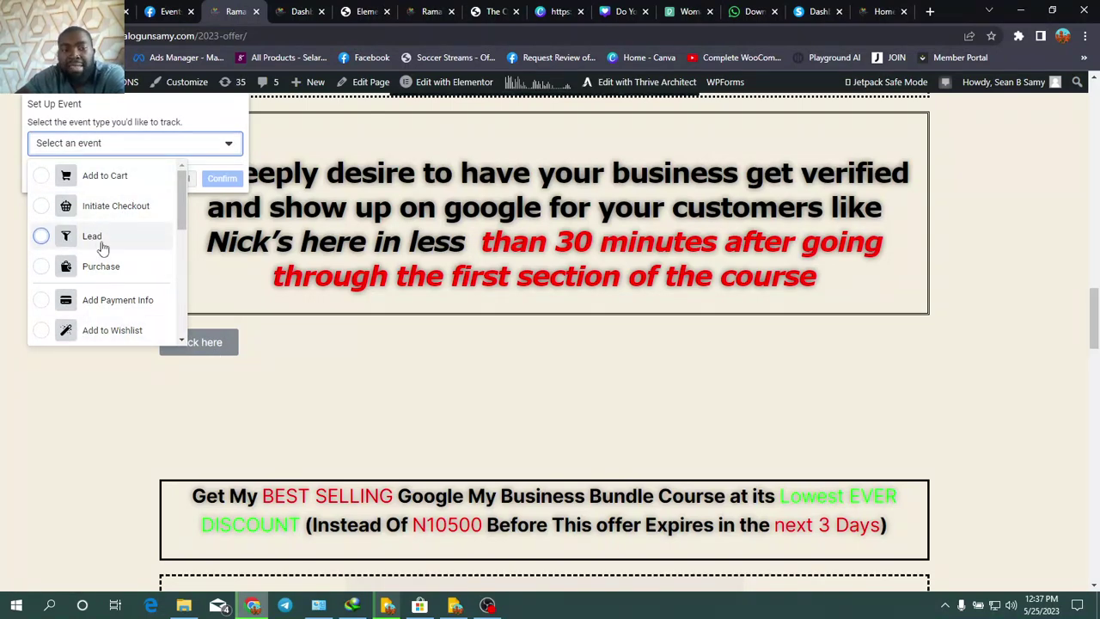
pyautogui.scroll(-2, 117, 280)
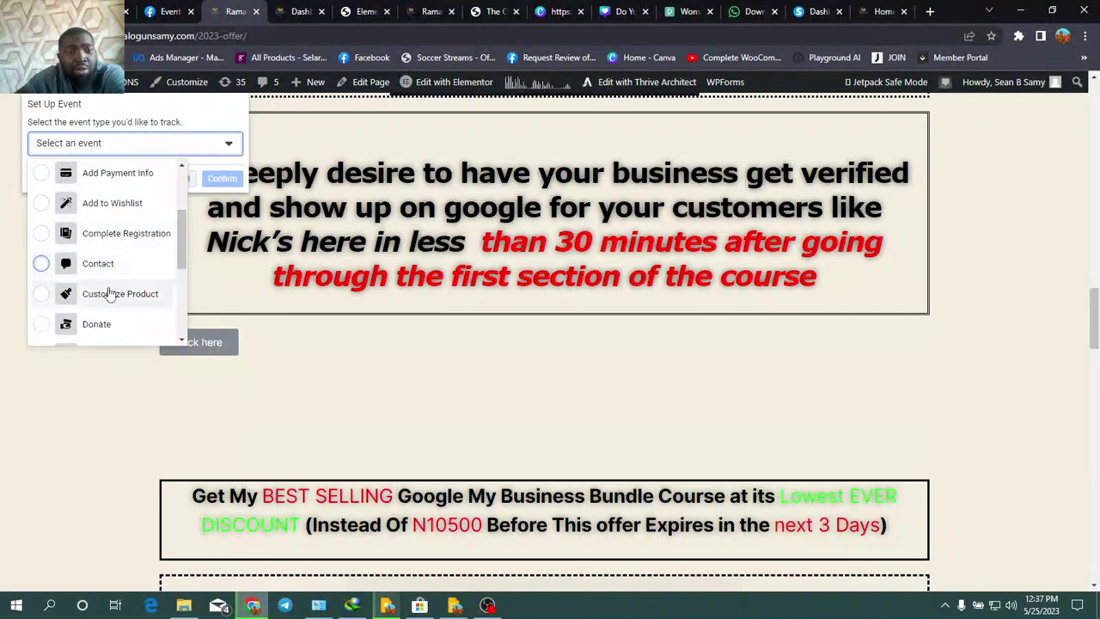
pyautogui.scroll(2, 110, 293)
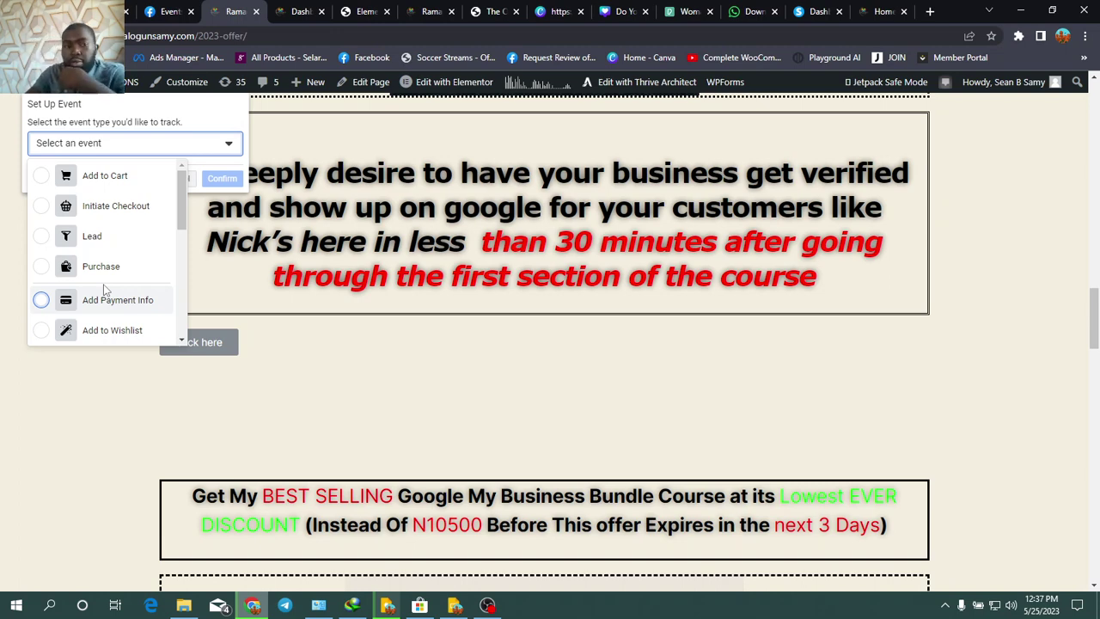
pyautogui.scroll(3, 94, 269)
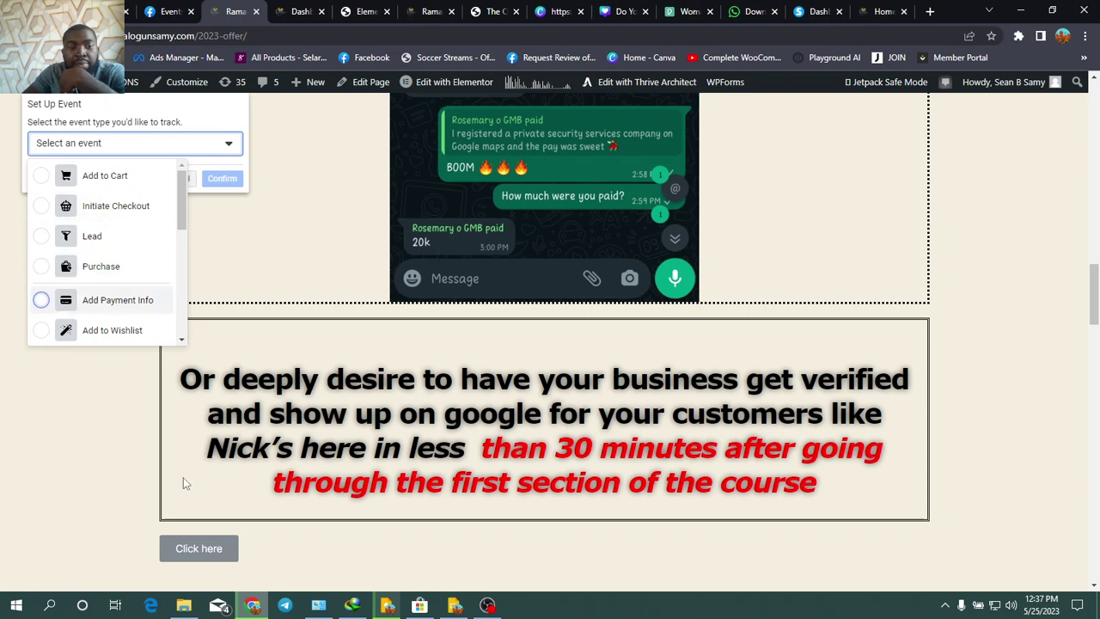
pyautogui.click(43, 209)
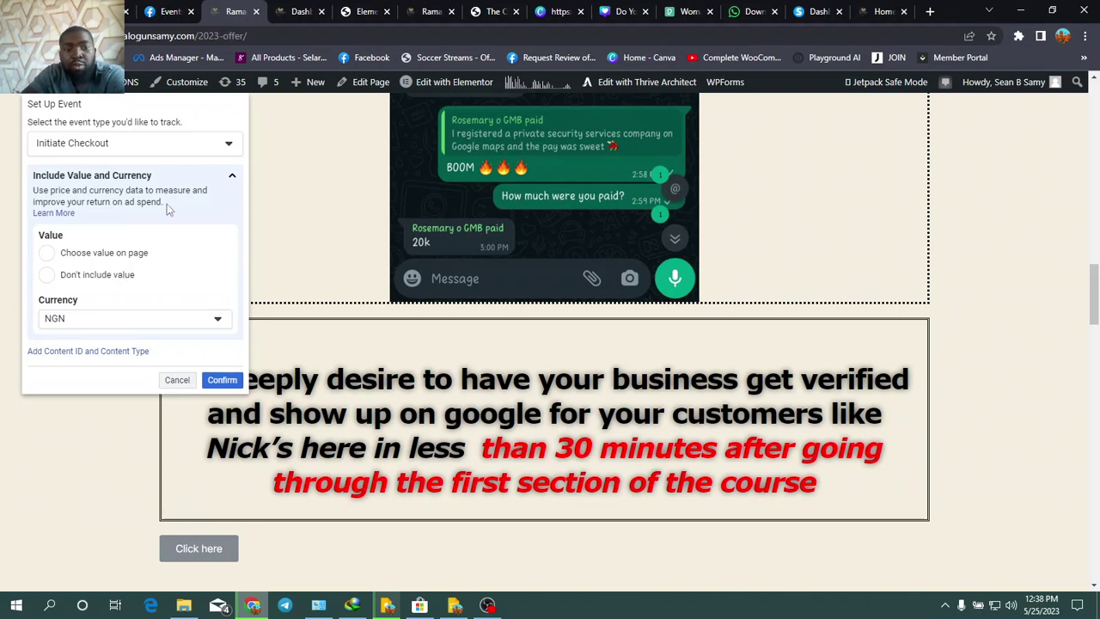
pyautogui.click(223, 381)
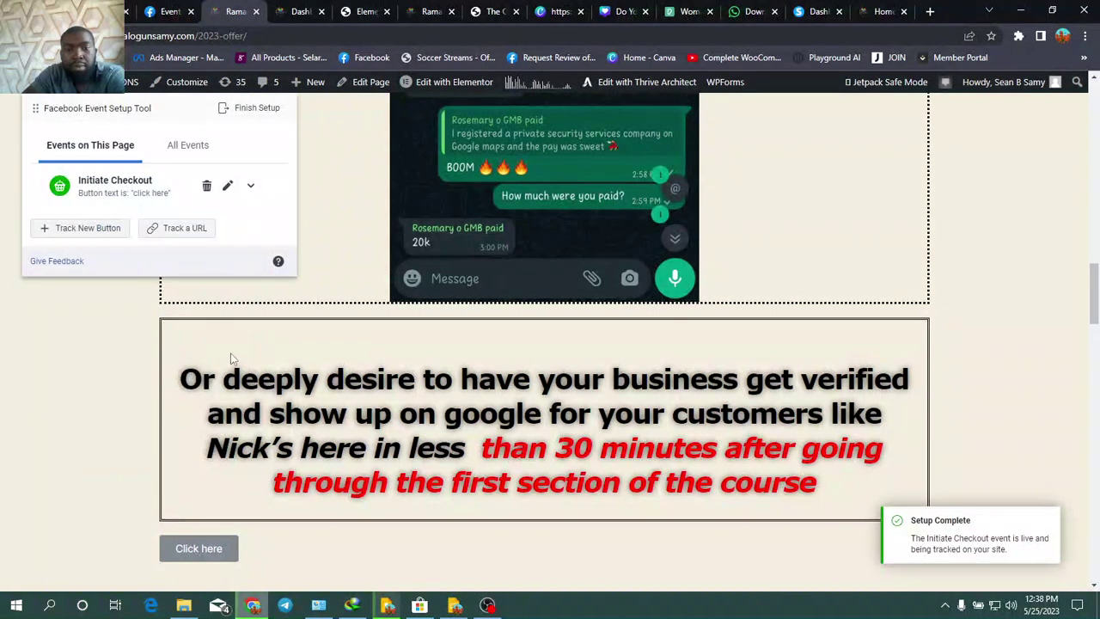
# Finish the event setup through its feedback prompt and close the offer page.
pyautogui.click(248, 111)
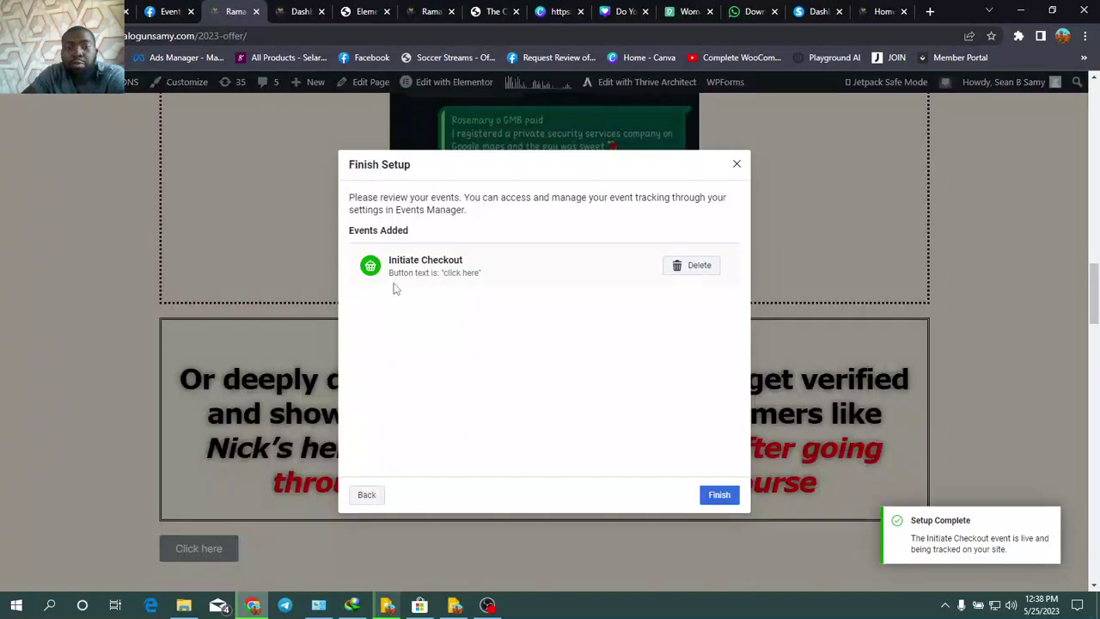
pyautogui.click(719, 496)
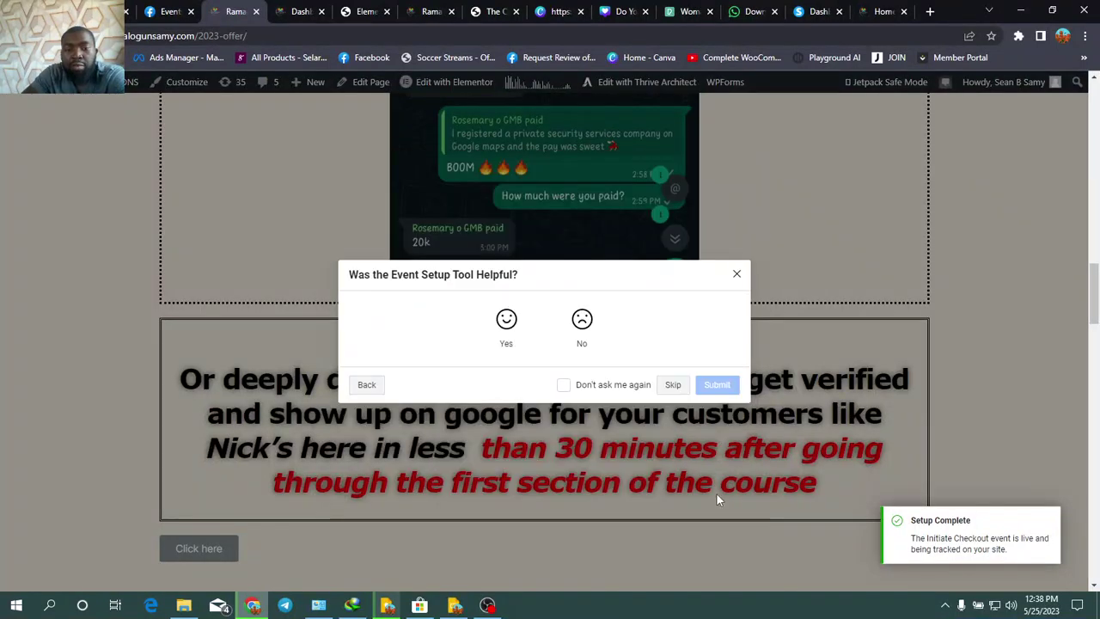
pyautogui.click(519, 354)
pyautogui.click(639, 442)
pyautogui.click(675, 441)
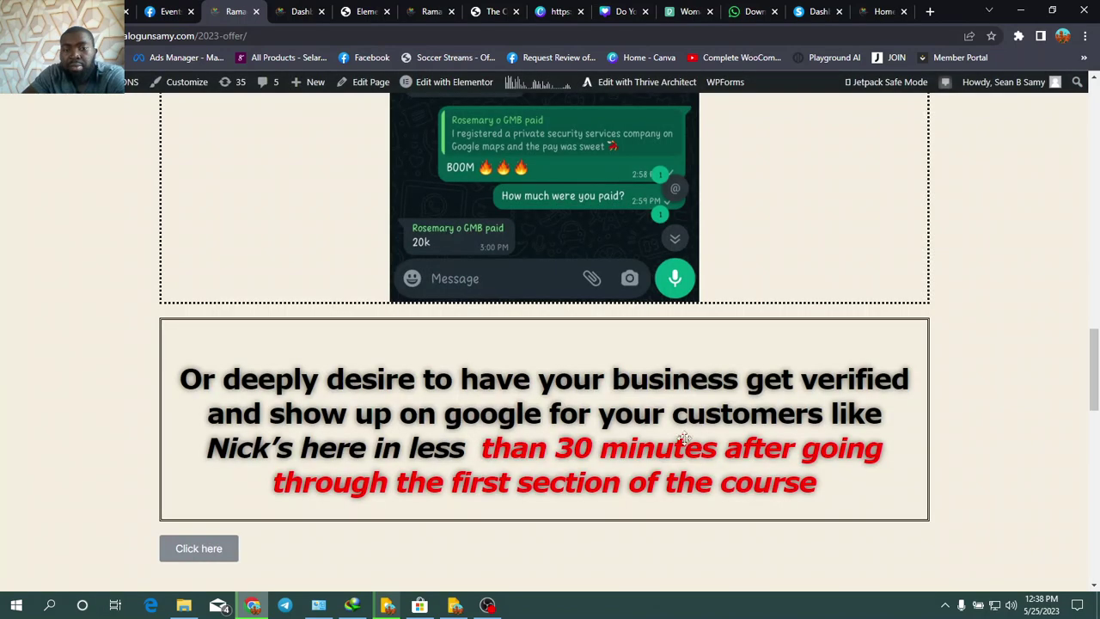
pyautogui.hotkey('ctrl', 'w')
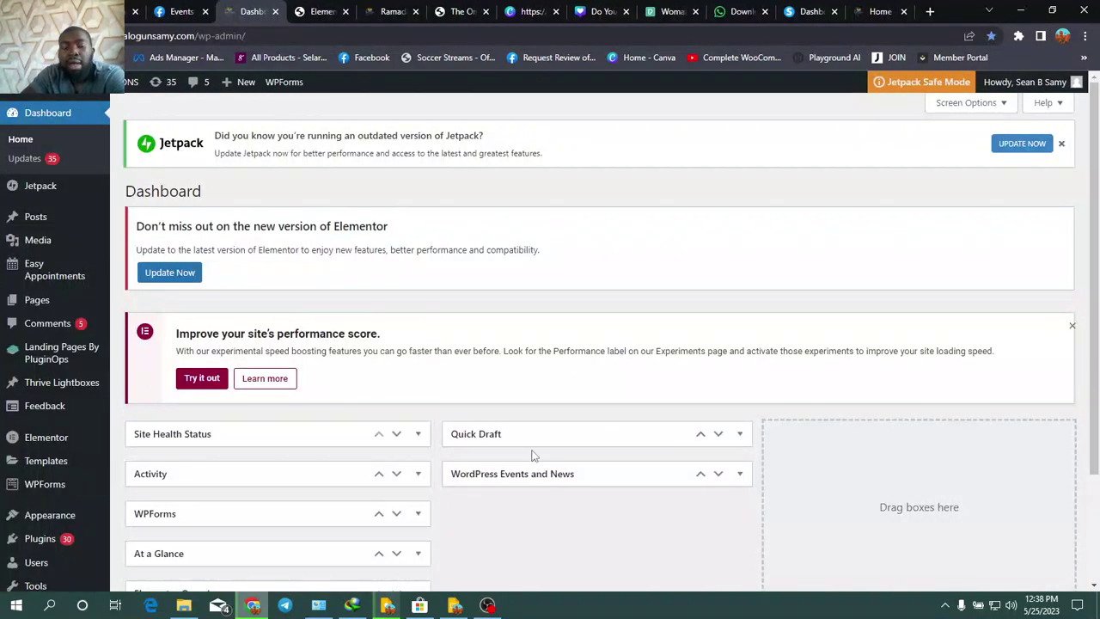
# Return to the Events Manager onboarding, close the Set Up Events dialog, and go to the pixel overview.
pyautogui.click(176, 12)
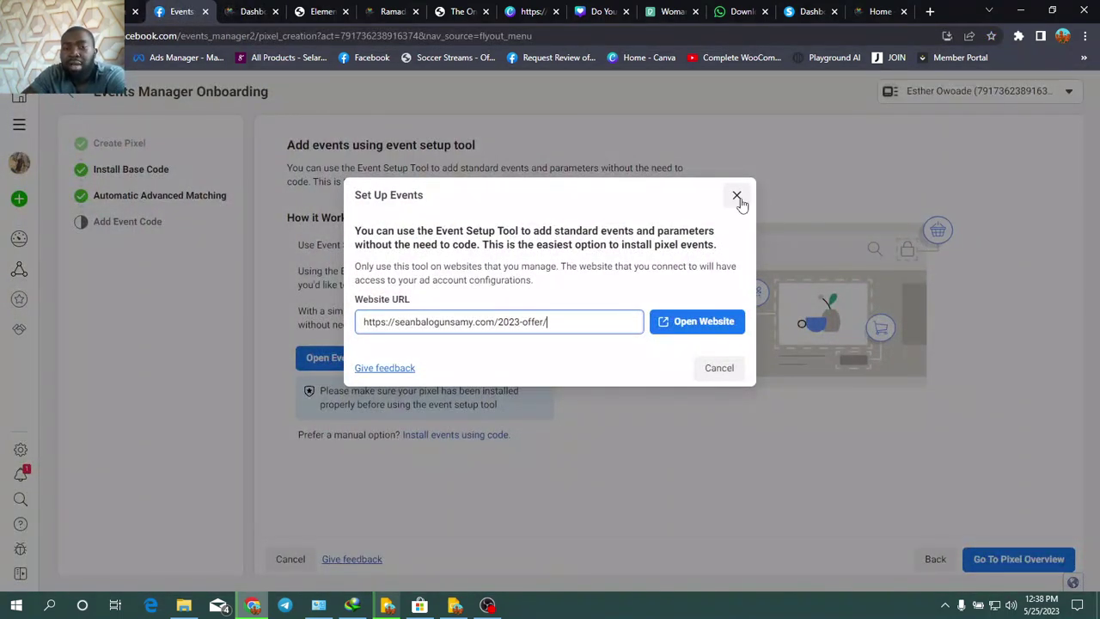
pyautogui.click(736, 197)
pyautogui.click(1040, 560)
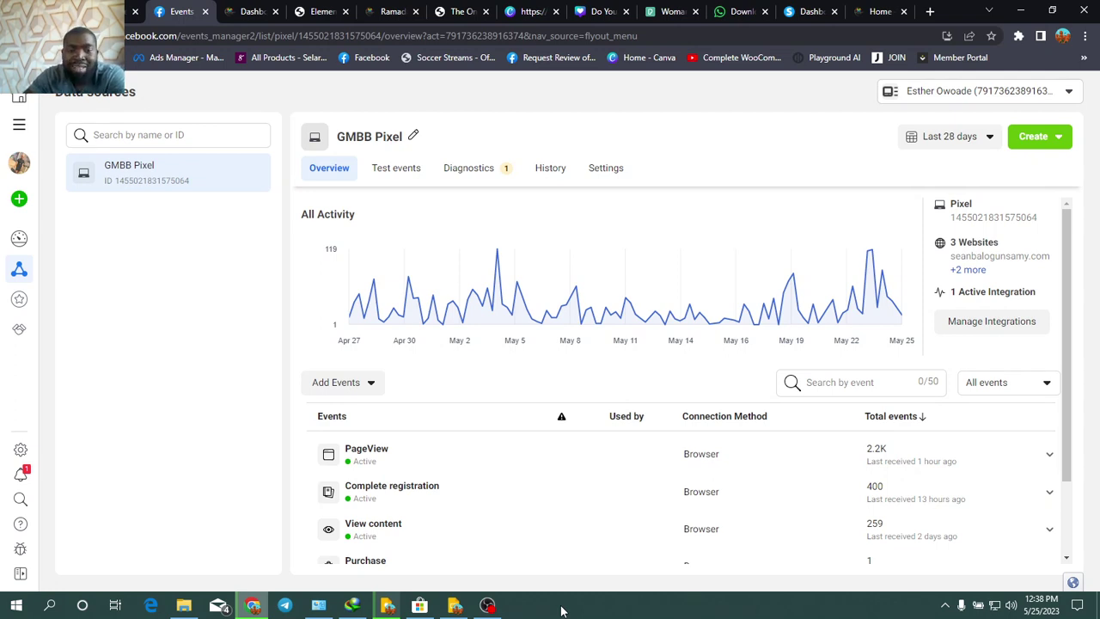
pyautogui.moveTo(497, 606)
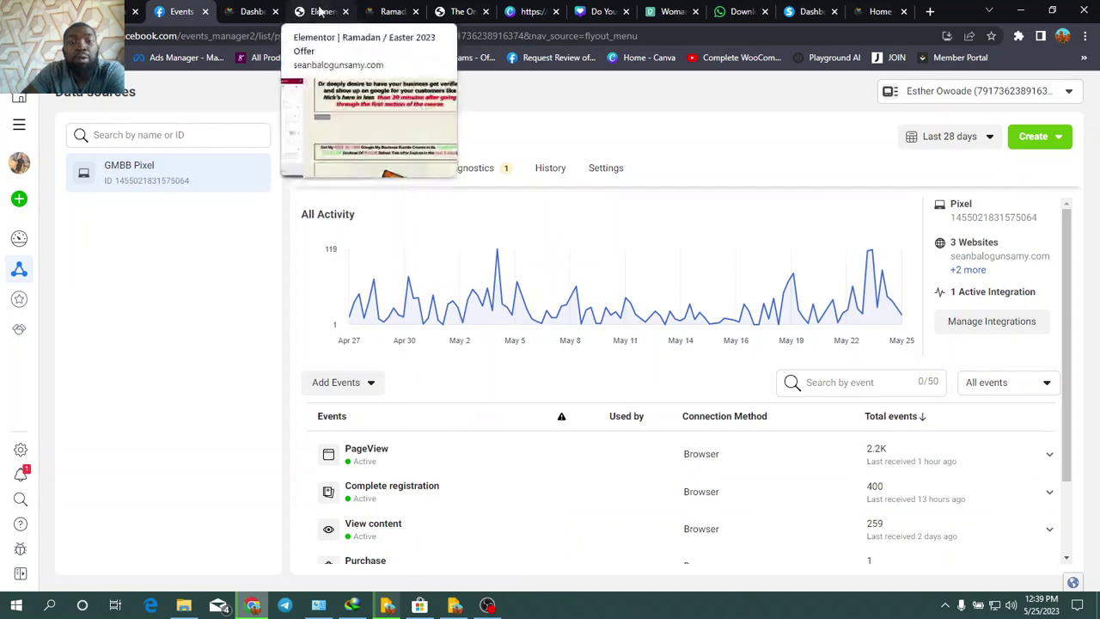
# Open the installed plugins in the WordPress dashboard and search them for "facebook".
pyautogui.click(251, 12)
pyautogui.scroll(-2, 95, 381)
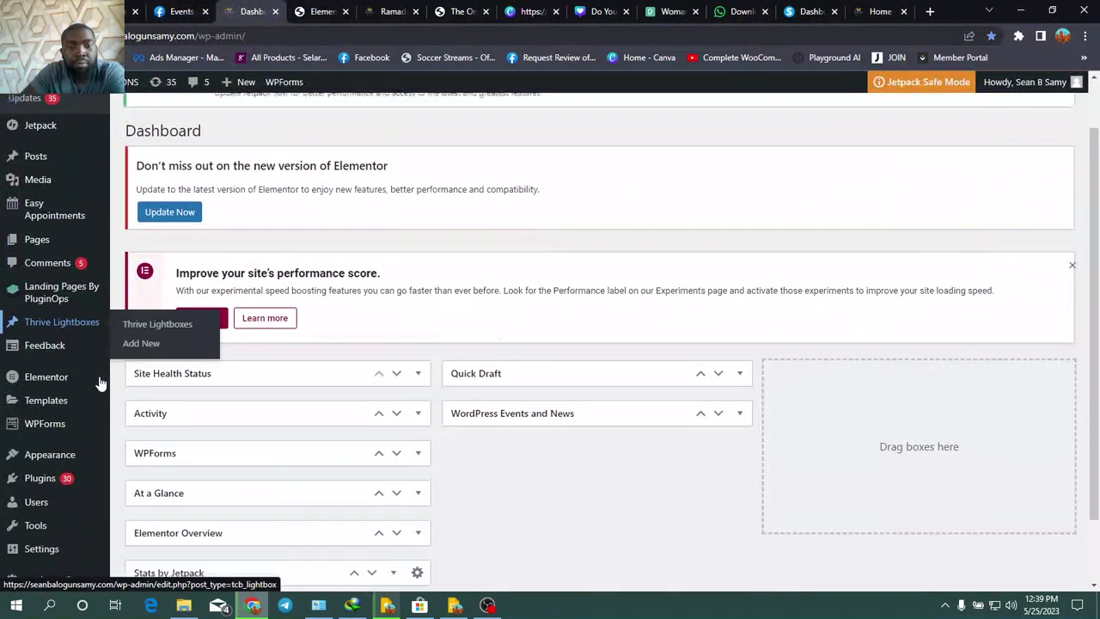
pyautogui.scroll(2, 381, 397)
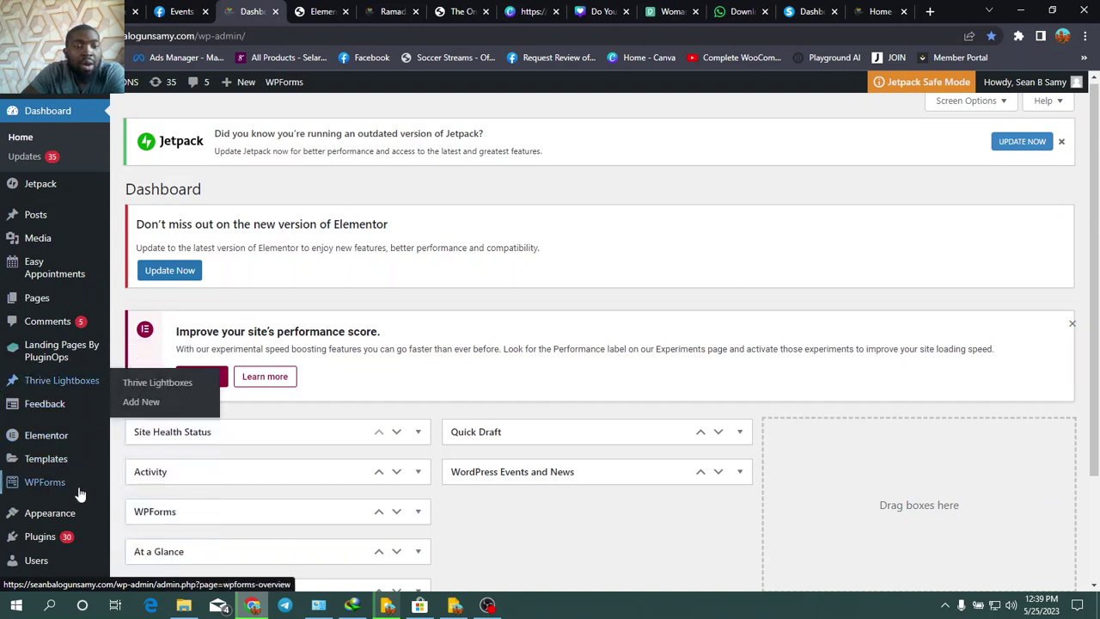
pyautogui.click(39, 545)
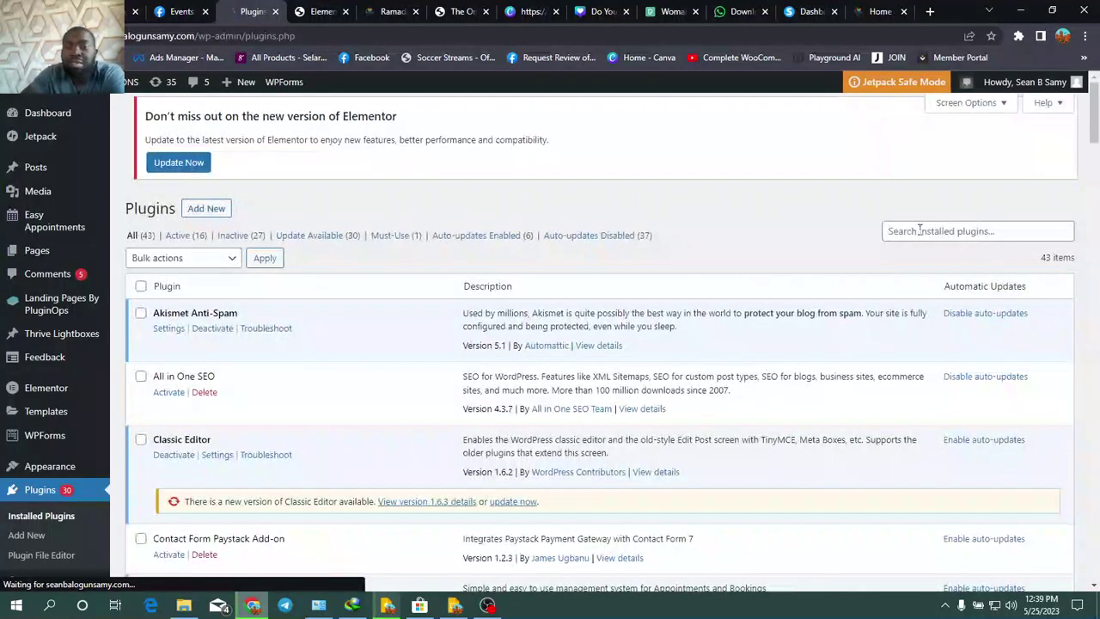
pyautogui.click(919, 230)
pyautogui.write('ga')
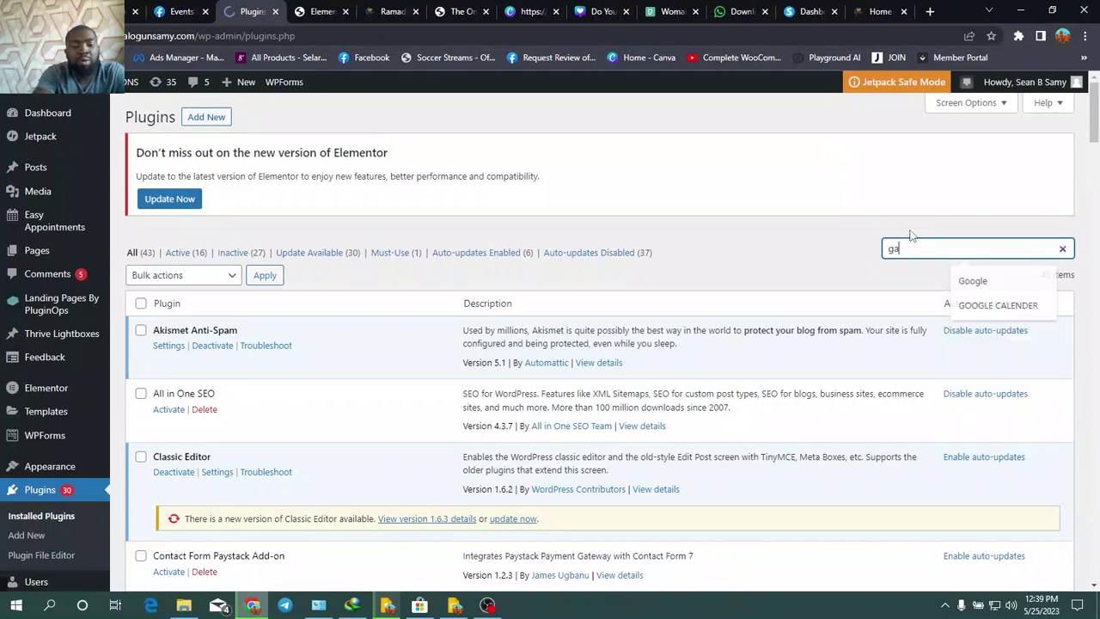
pyautogui.press('Return')
pyautogui.write('facebook')
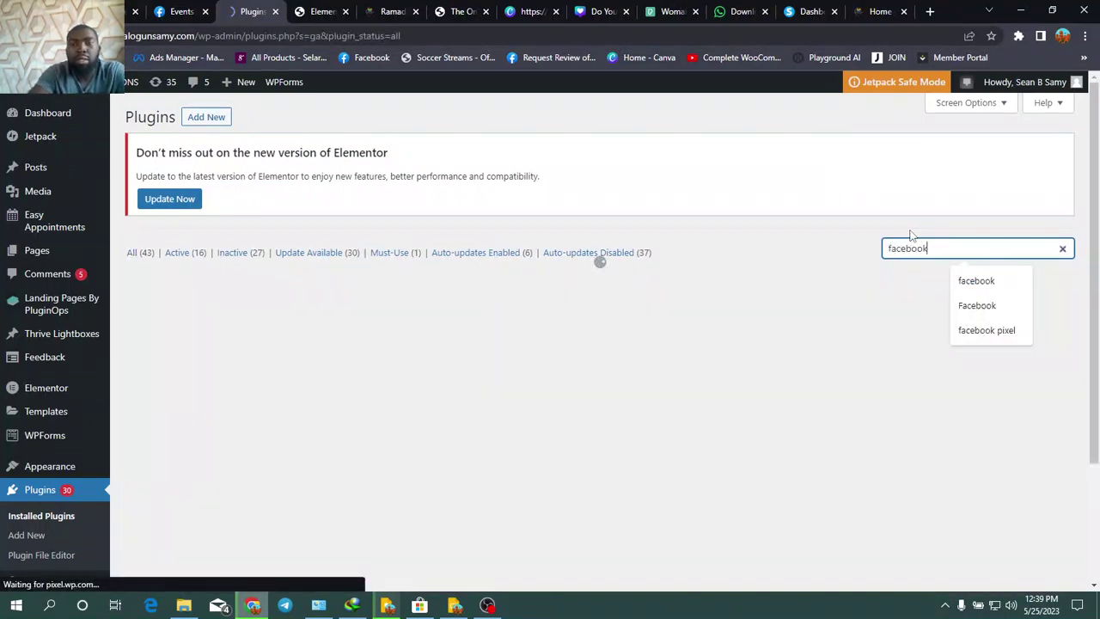
# Run the installed-plugins search for "facebook" again.
pyautogui.press('Return')
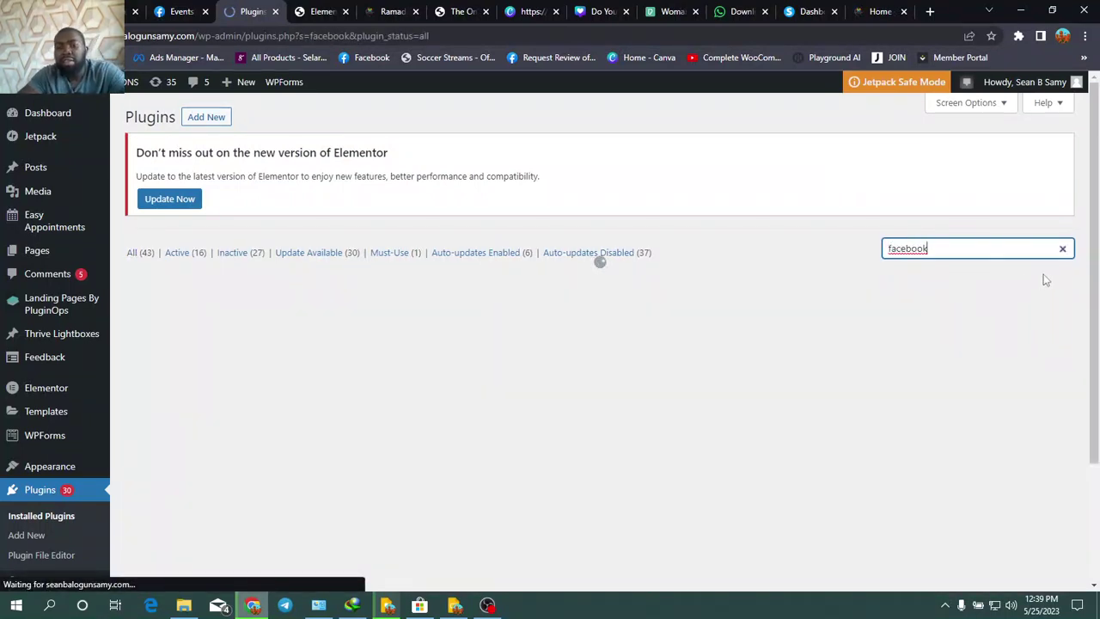
pyautogui.click(948, 251)
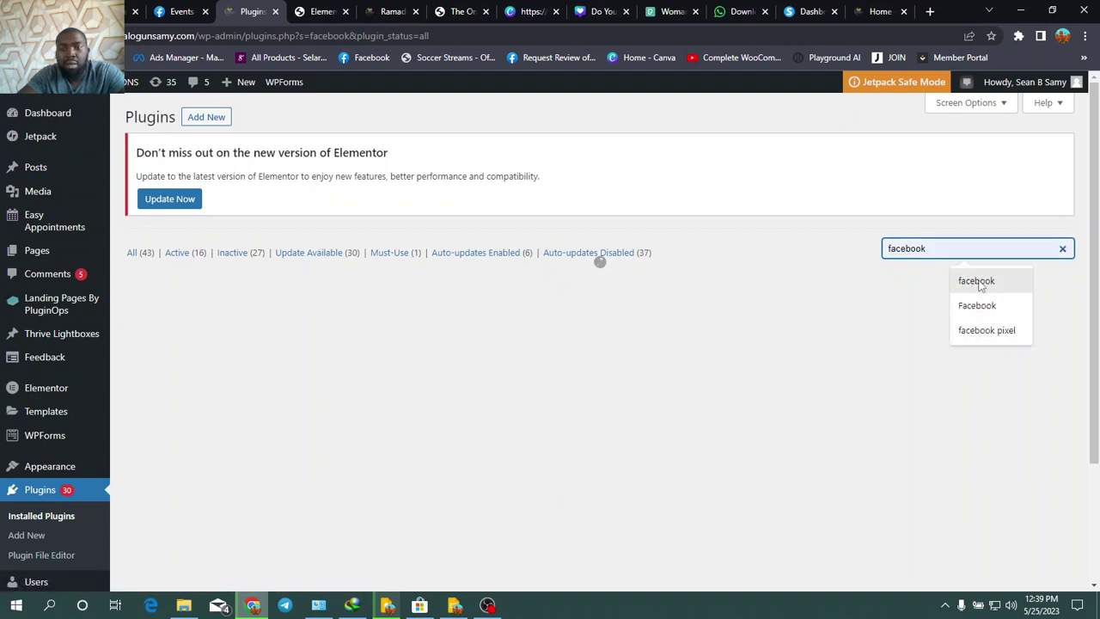
pyautogui.click(967, 278)
# Open the page for adding new plugins and search the plugin directory for "meta pixel".
pyautogui.click(216, 118)
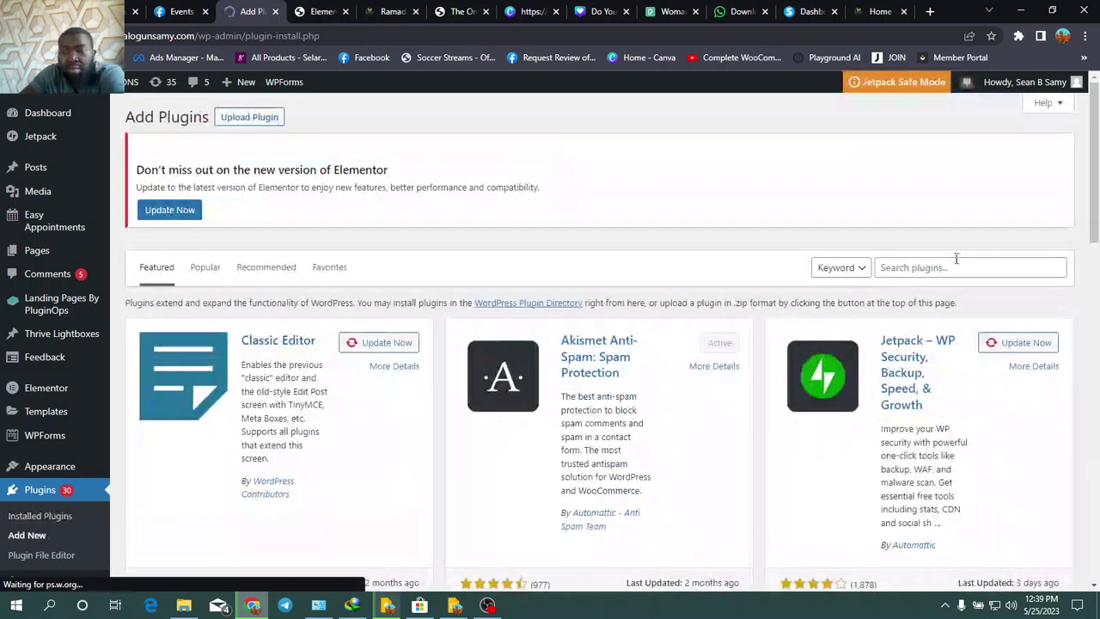
pyautogui.click(946, 266)
pyautogui.write('meta pixel')
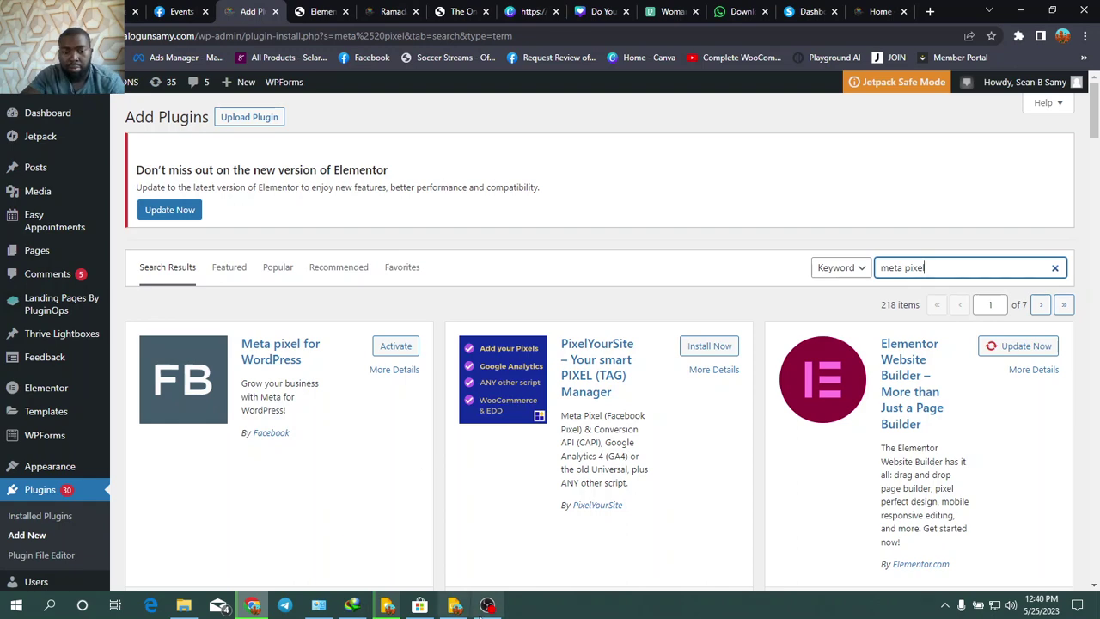
# Switch to OBS, hide the video capture source in the scene, and return to the browser.
pyautogui.click(487, 605)
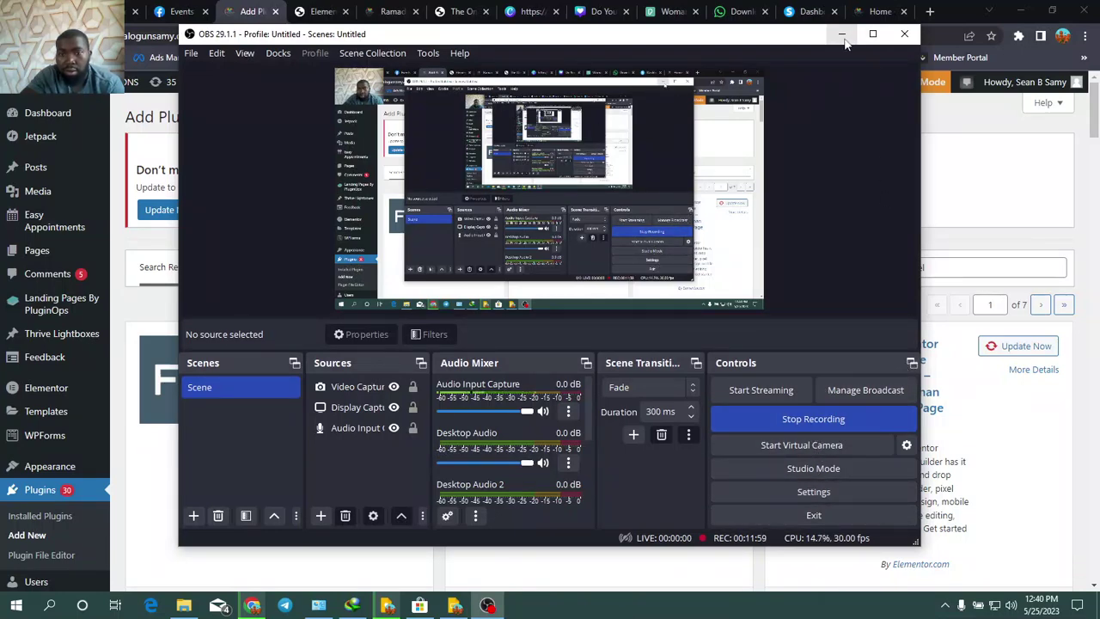
pyautogui.click(394, 386)
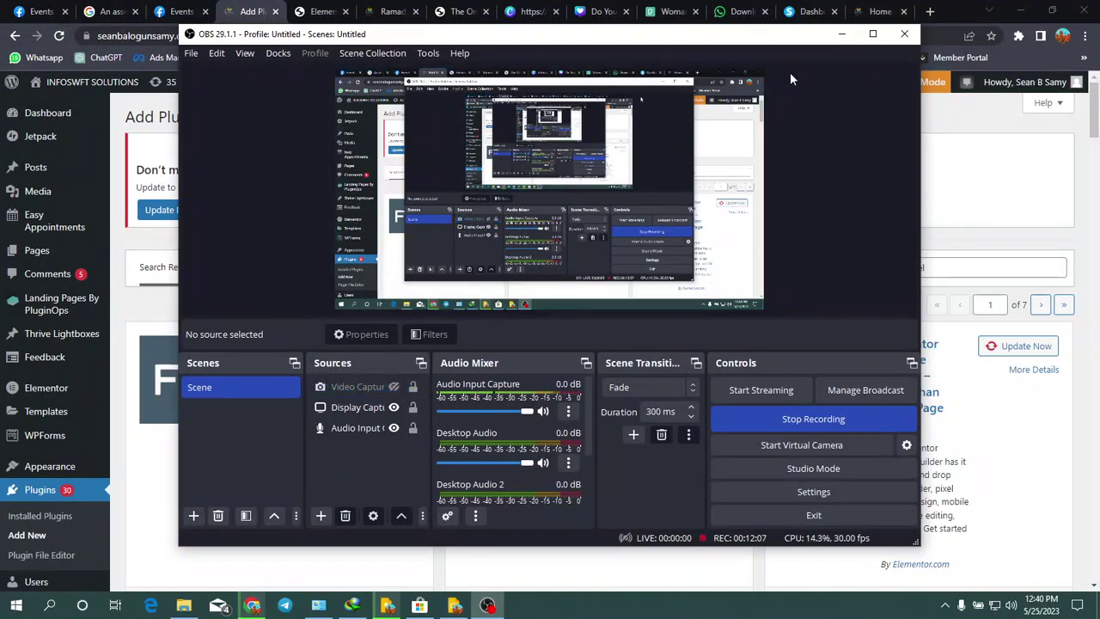
pyautogui.click(841, 33)
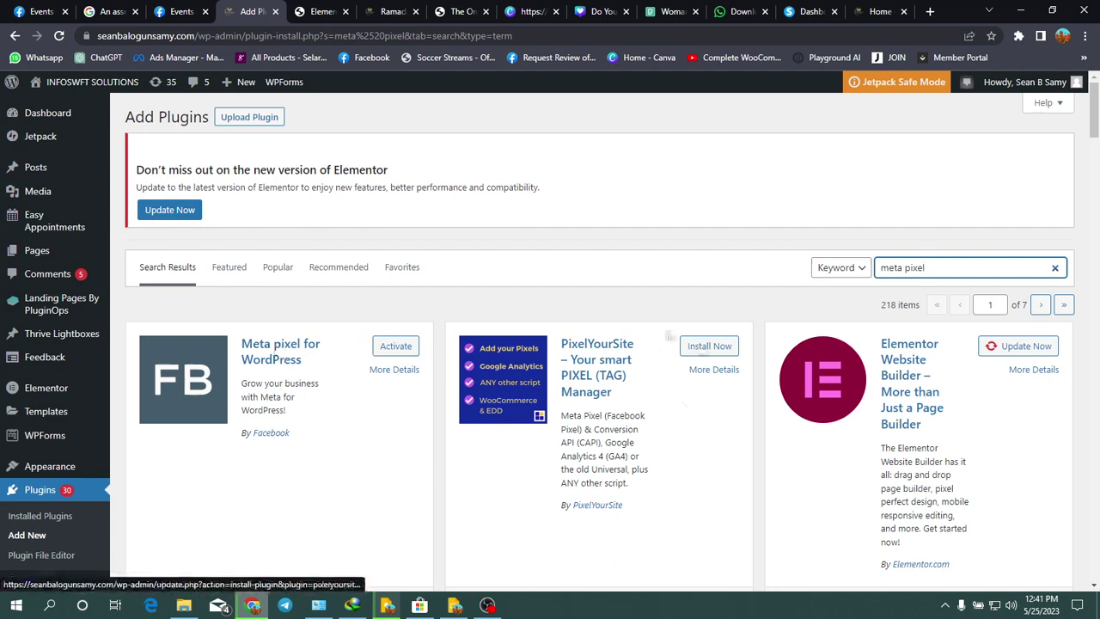
# Look over the search results and the details of "Meta pixel for WordPress", and activate that plugin.
pyautogui.scroll(-5, 593, 453)
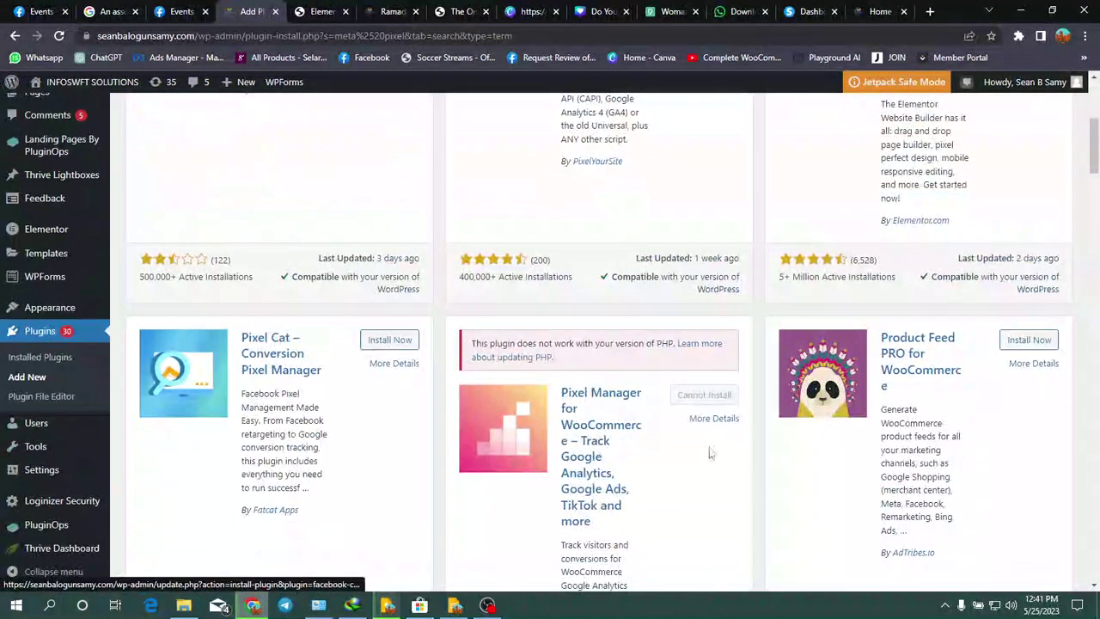
pyautogui.scroll(5, 500, 440)
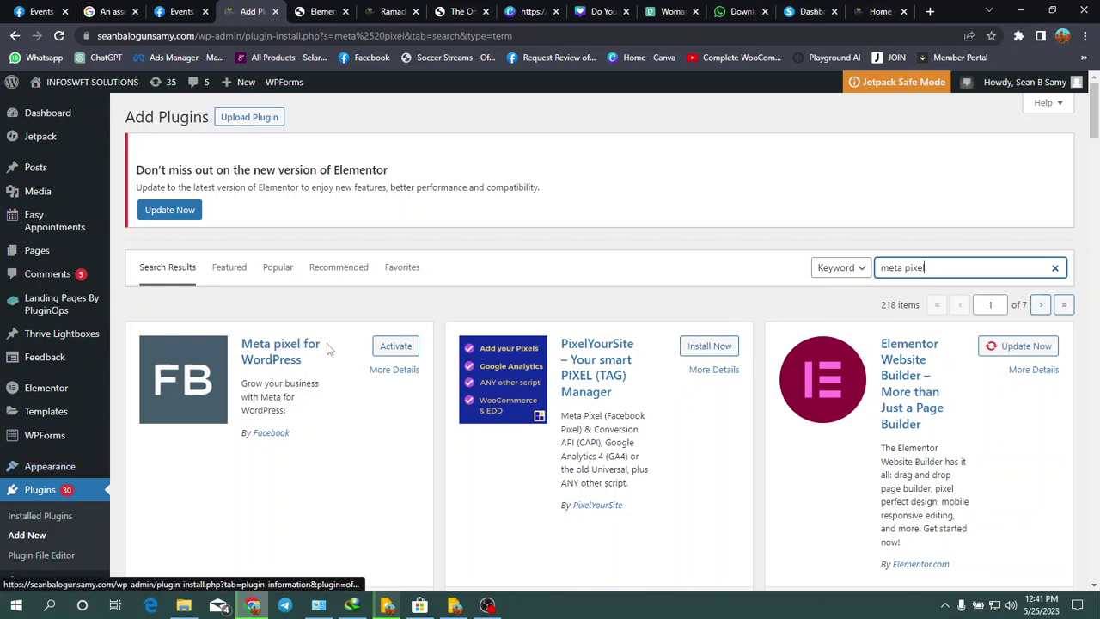
pyautogui.click(260, 361)
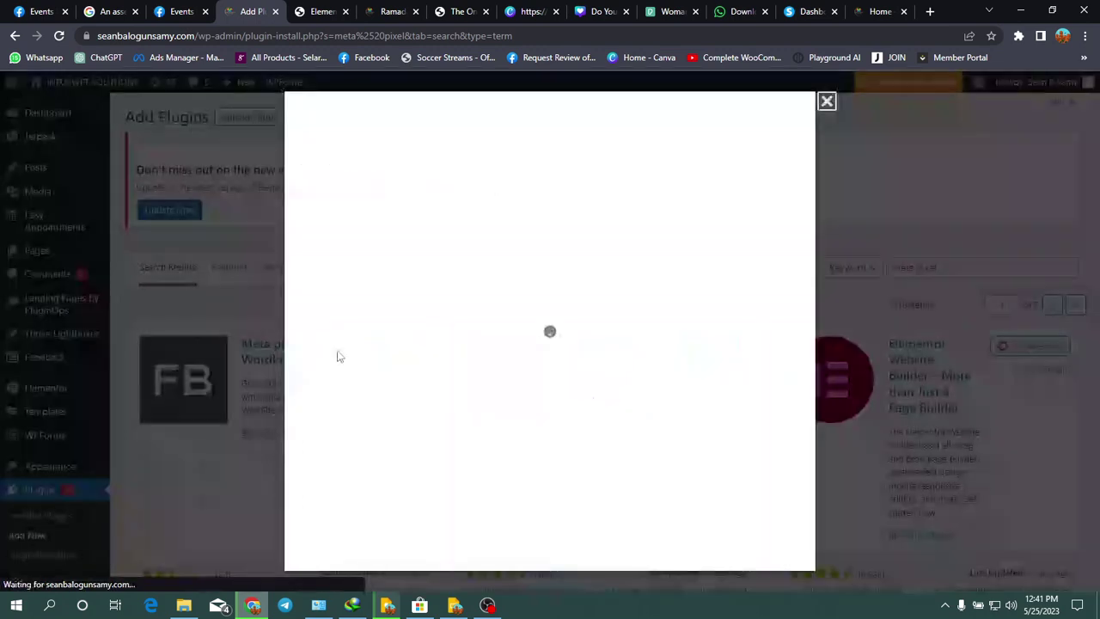
pyautogui.click(827, 103)
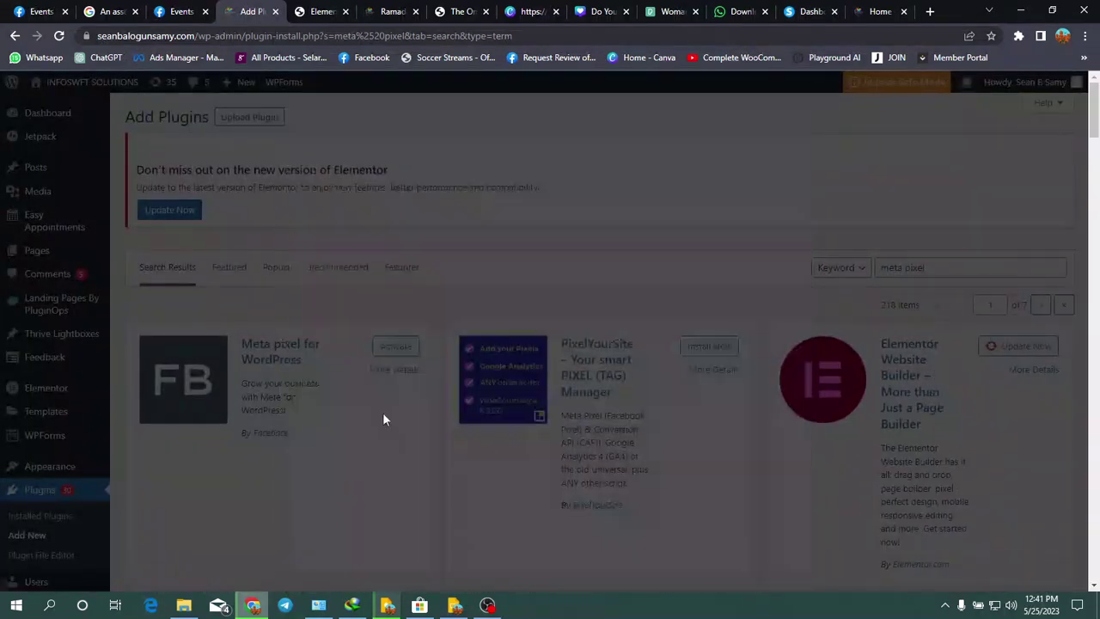
pyautogui.click(396, 348)
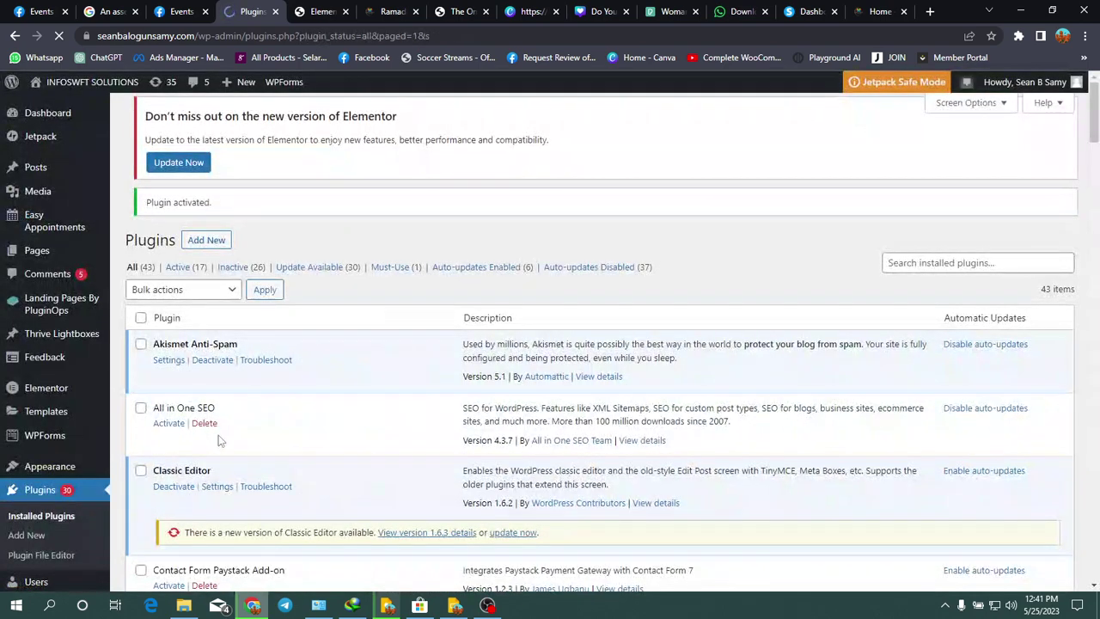
# Find "Meta pixel for WordPress" in the installed plugins list and open its settings.
pyautogui.scroll(-5, 220, 438)
pyautogui.scroll(2, 222, 436)
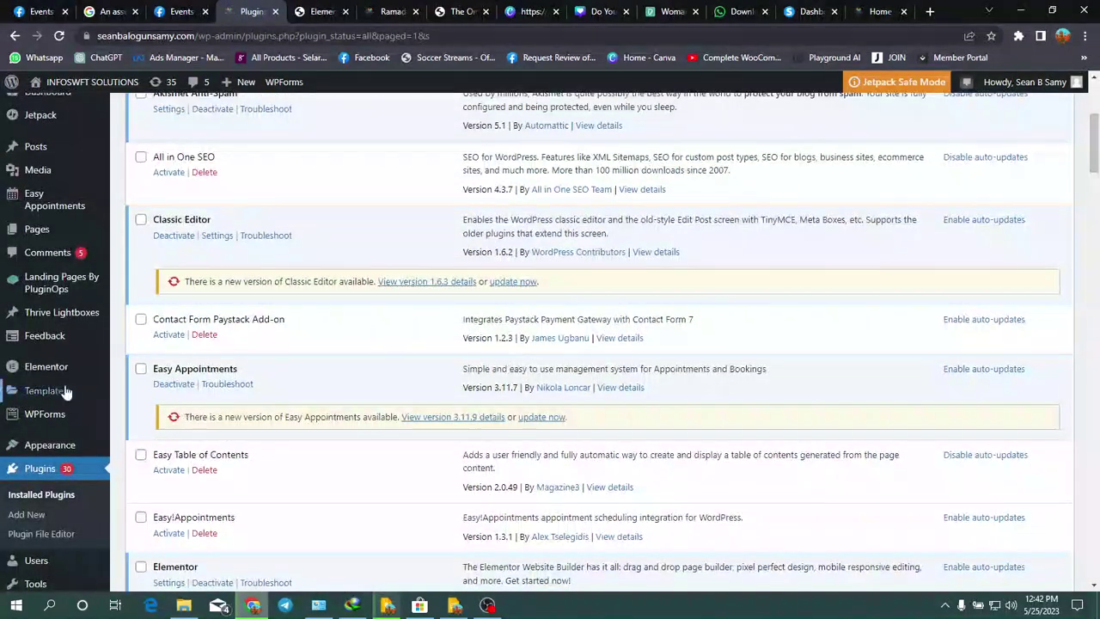
pyautogui.scroll(-3, 60, 392)
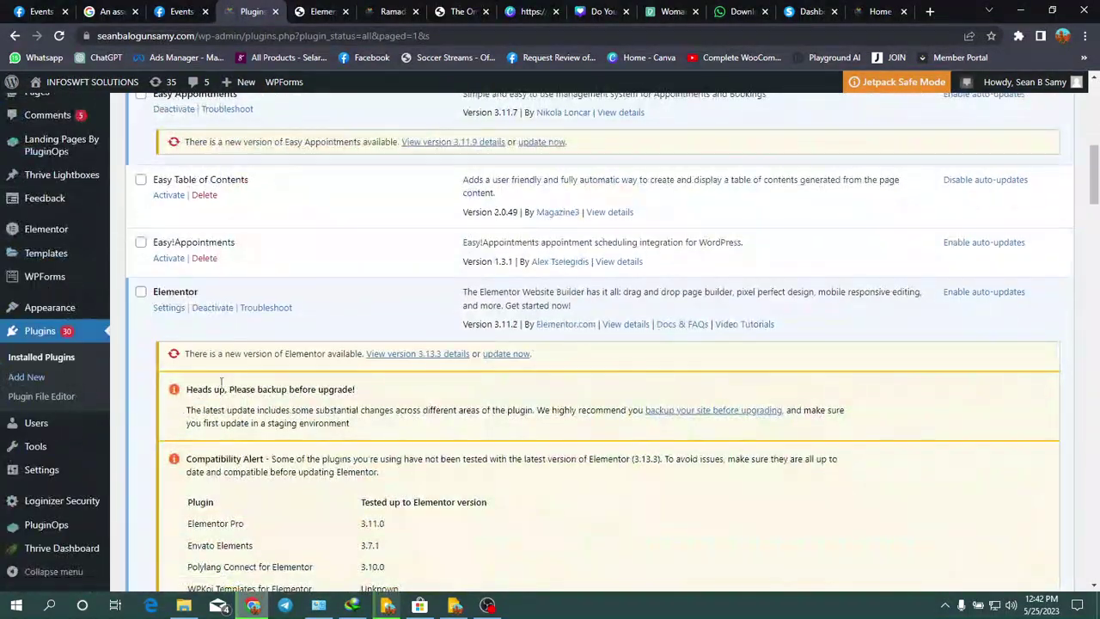
pyautogui.scroll(-10, 224, 385)
pyautogui.scroll(-7, 231, 383)
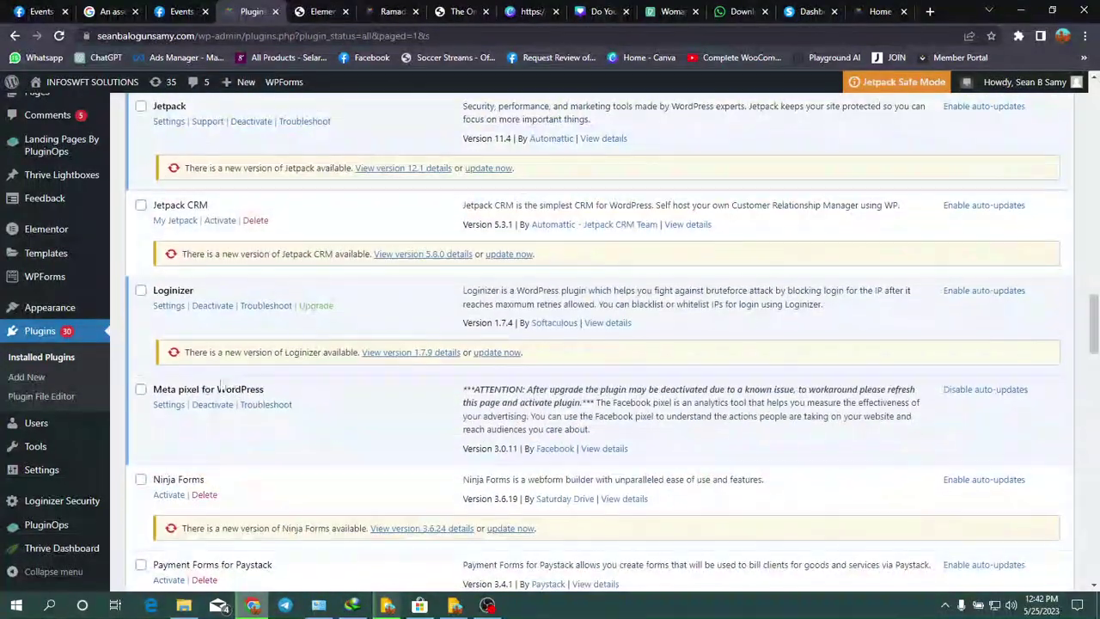
pyautogui.click(170, 410)
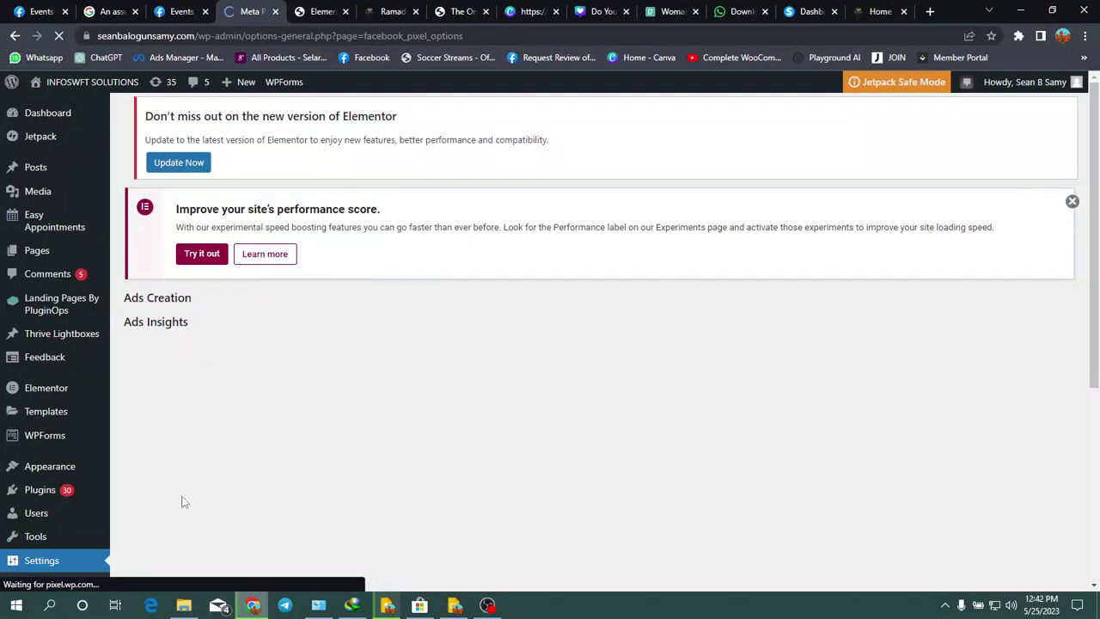
# Switch to Events Manager and copy the base code of the GMBB Pixel from the Install Base Code stage of the onboarding.
pyautogui.click(179, 12)
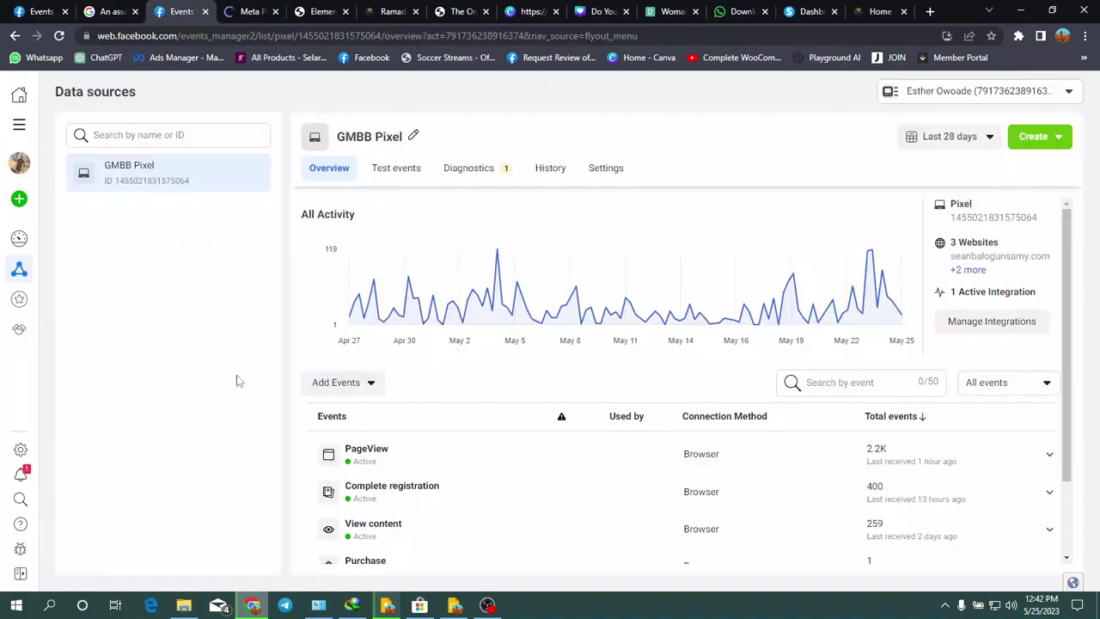
pyautogui.click(361, 387)
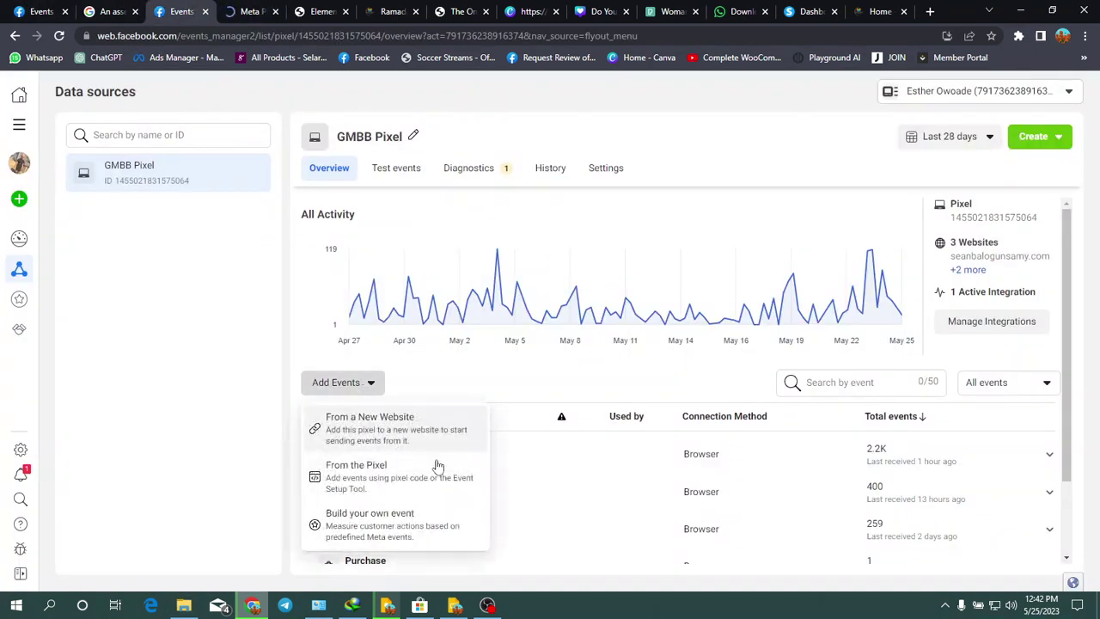
pyautogui.click(401, 435)
pyautogui.click(434, 299)
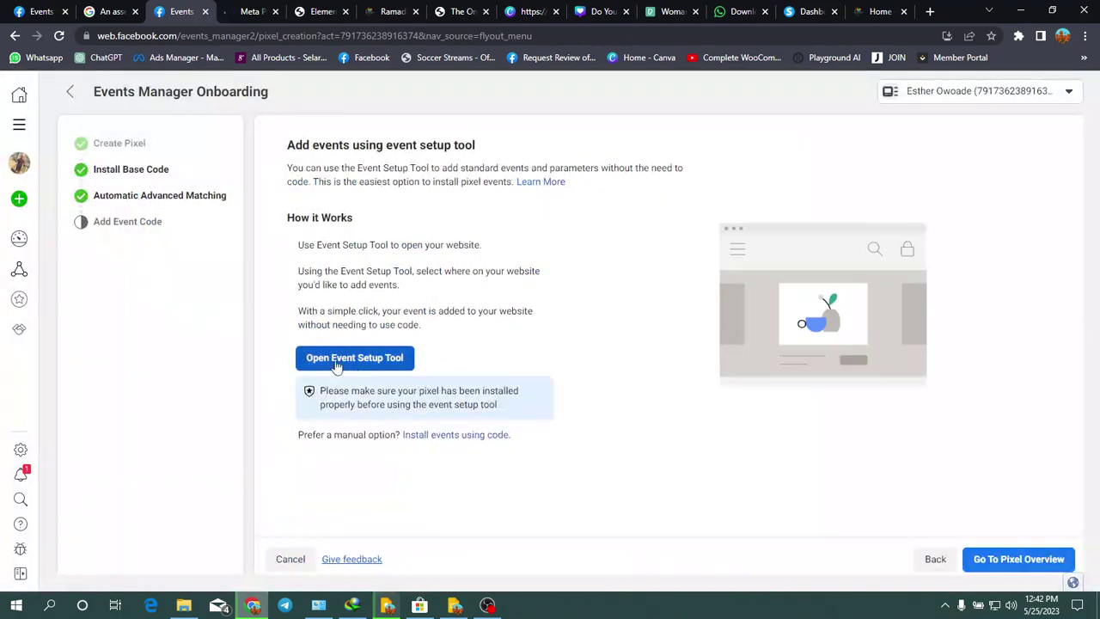
pyautogui.click(125, 177)
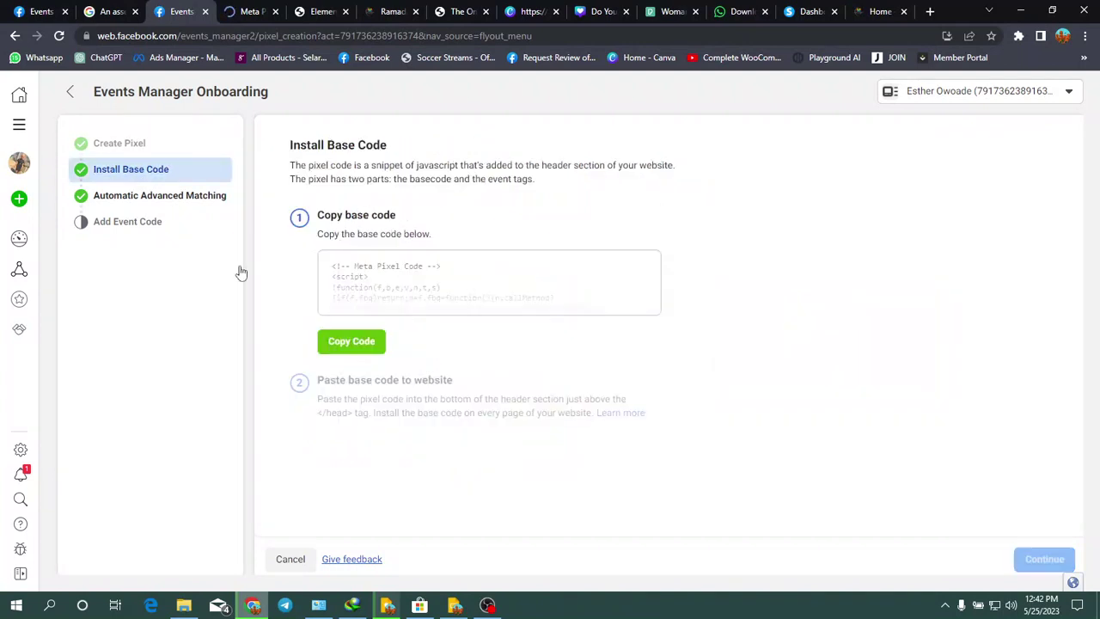
pyautogui.click(352, 342)
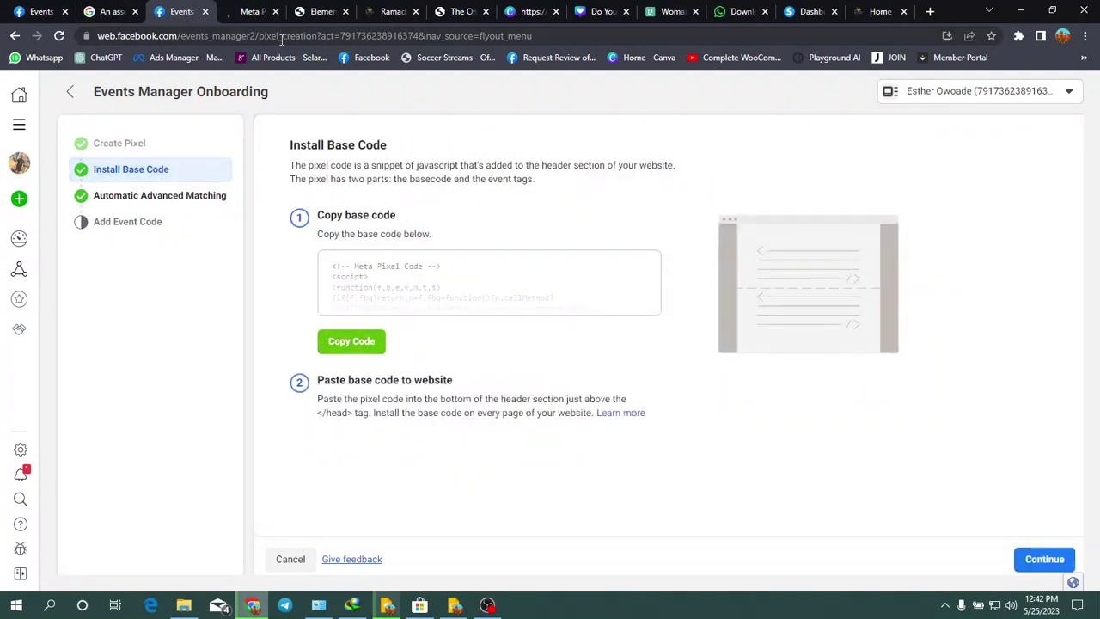
# Return to the Meta plugin settings, open the management page of the Facebook connection, and browse its Business Apps listing.
pyautogui.hotkey('ctrl', 'Tab')
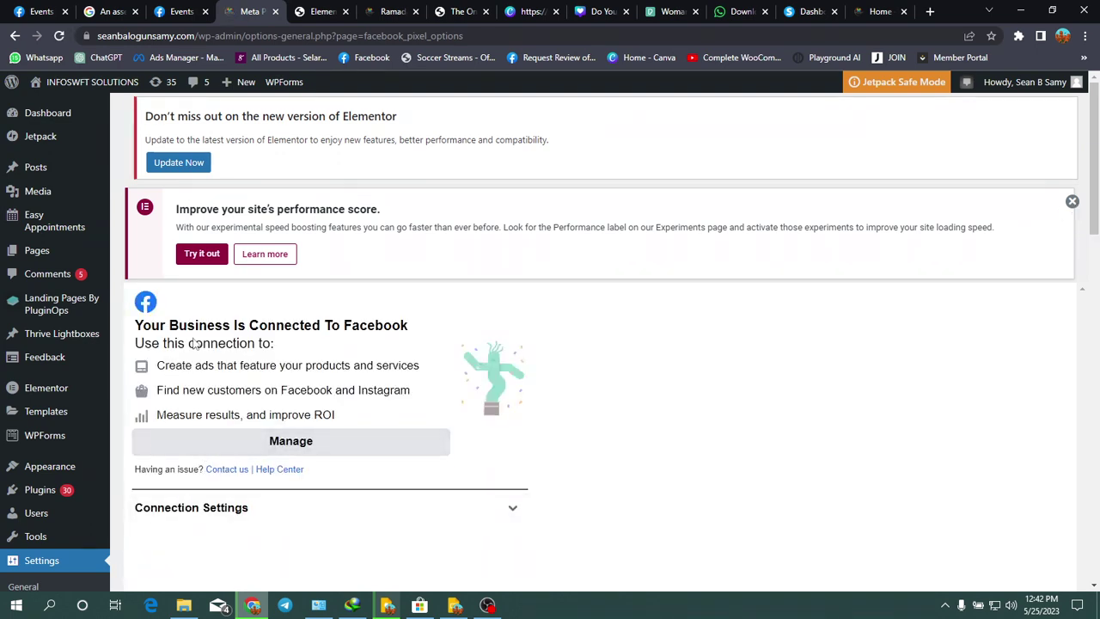
pyautogui.click(308, 451)
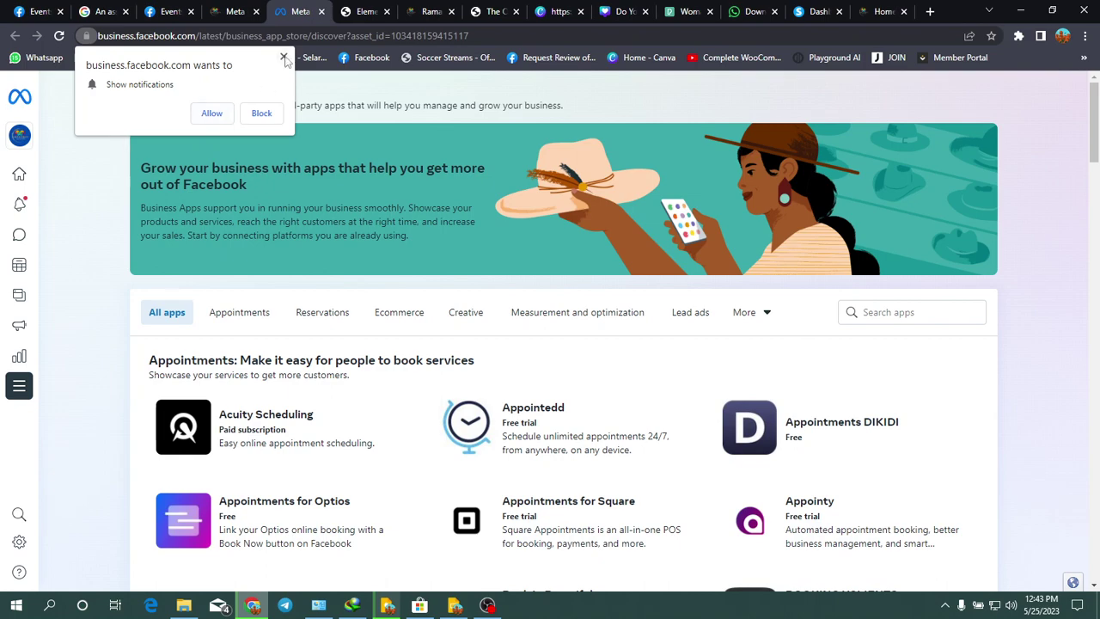
pyautogui.scroll(-4, 373, 304)
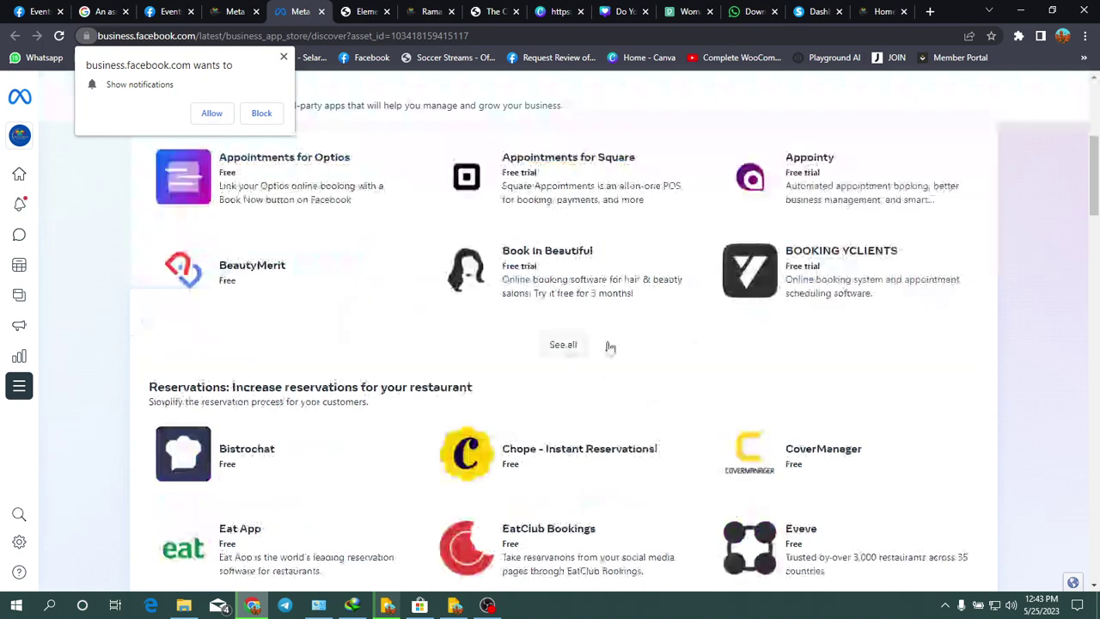
pyautogui.scroll(-9, 479, 361)
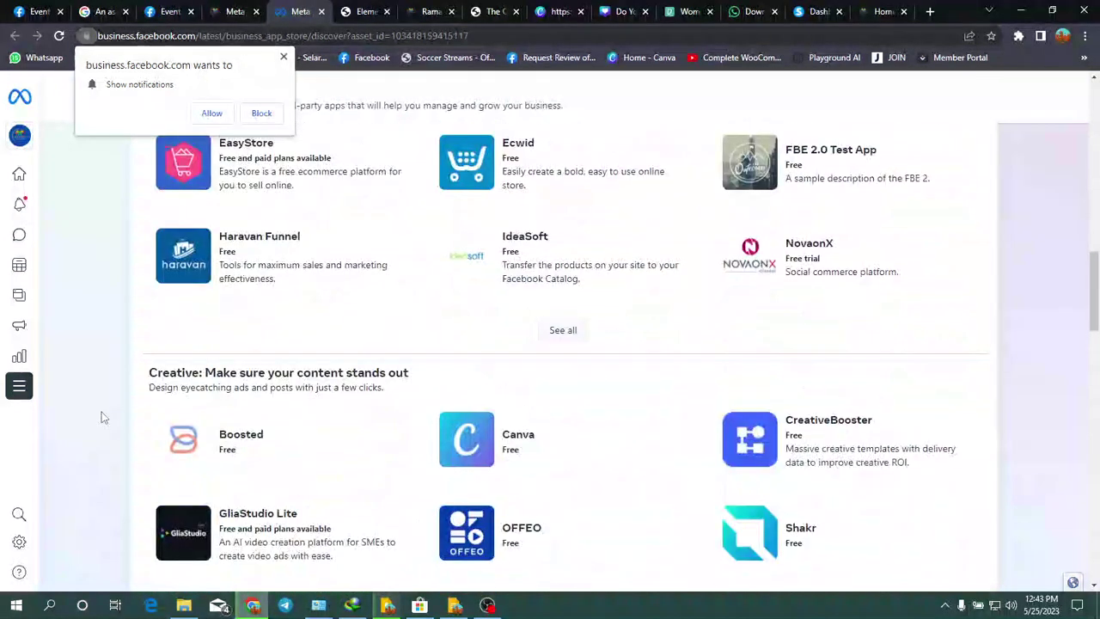
pyautogui.scroll(5, 137, 405)
pyautogui.scroll(4, 242, 327)
pyautogui.scroll(2, 359, 313)
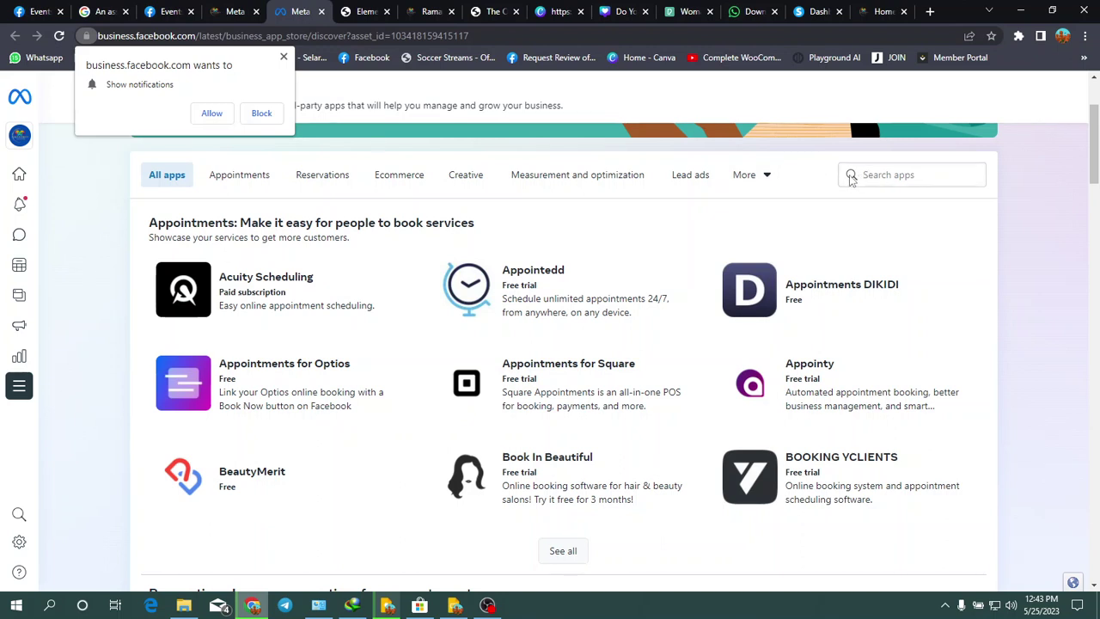
# Allow notifications from the business site and search the business apps for "wo", looking through the listed apps.
pyautogui.click(211, 114)
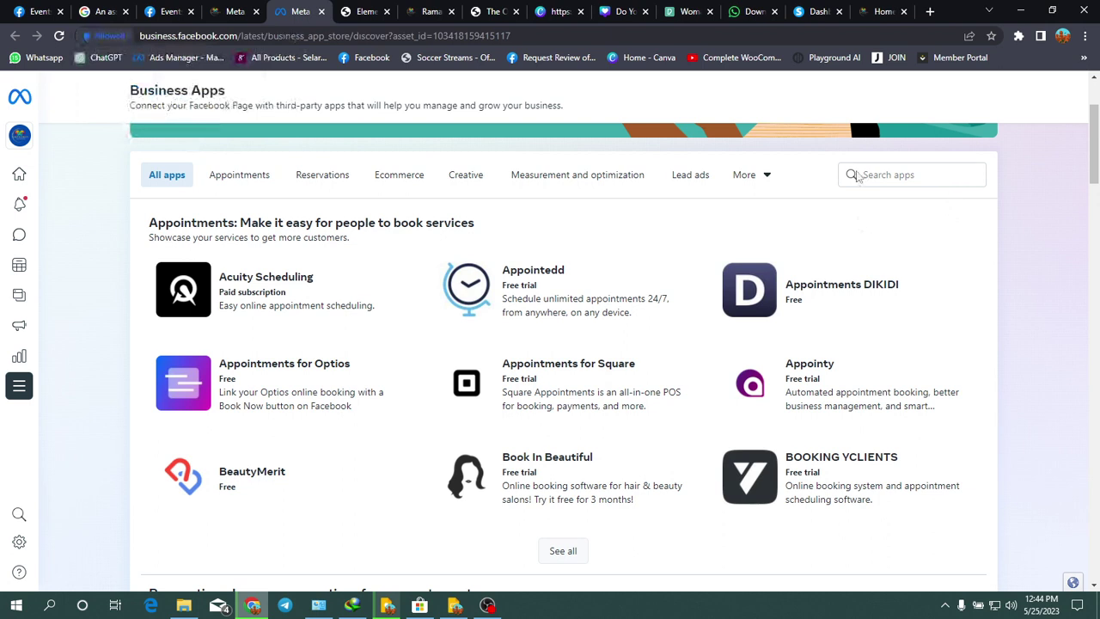
pyautogui.click(876, 175)
pyautogui.write('w')
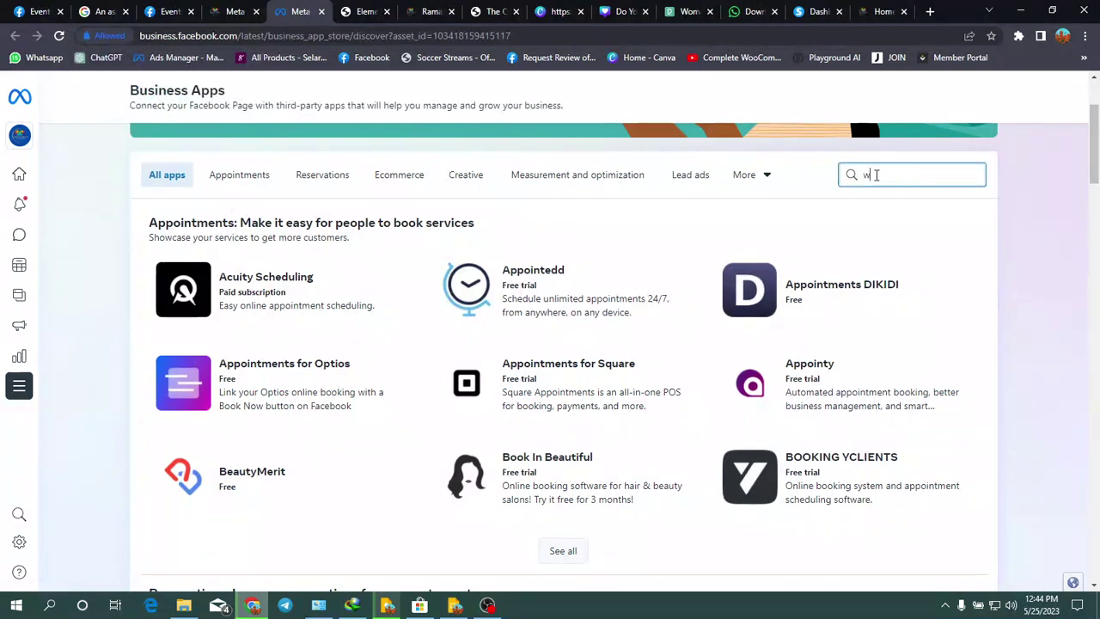
pyautogui.write('o')
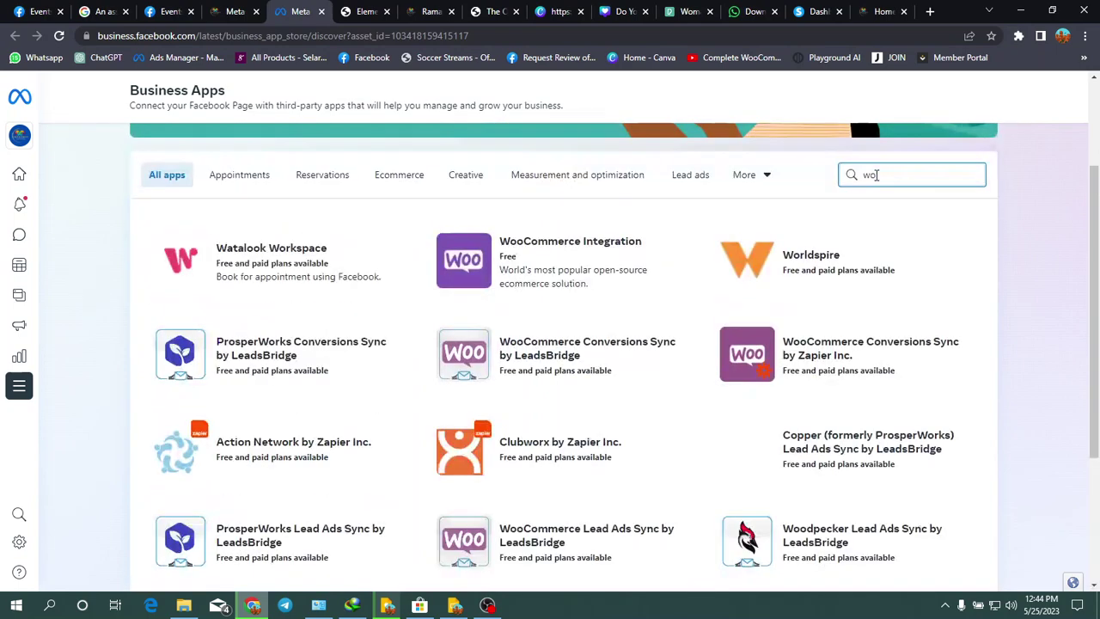
pyautogui.write('rdd')
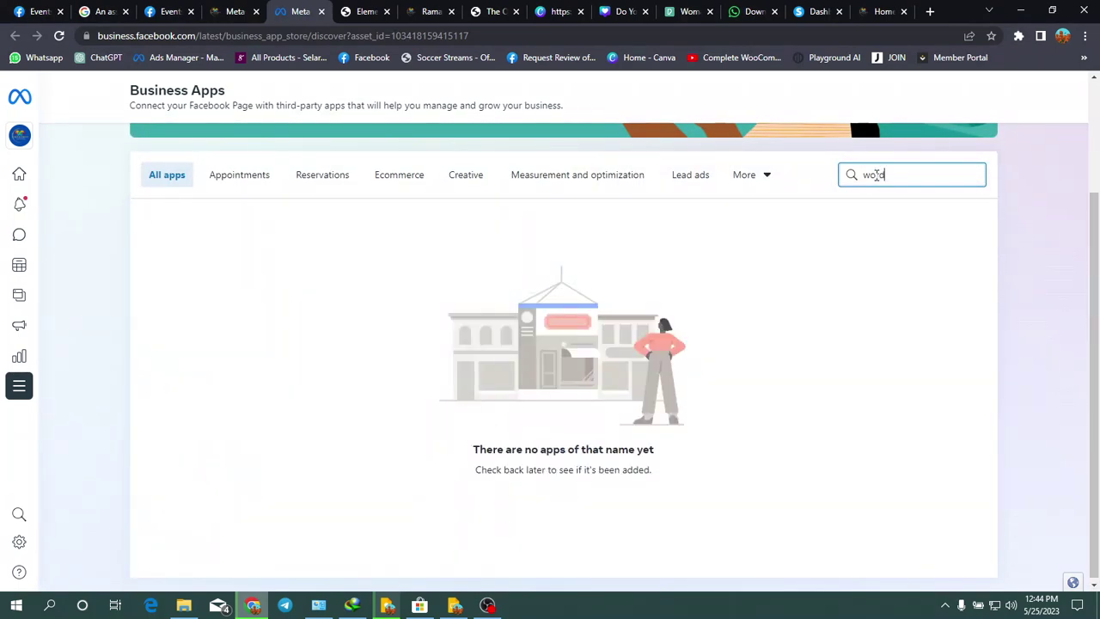
pyautogui.press('BackSpace')
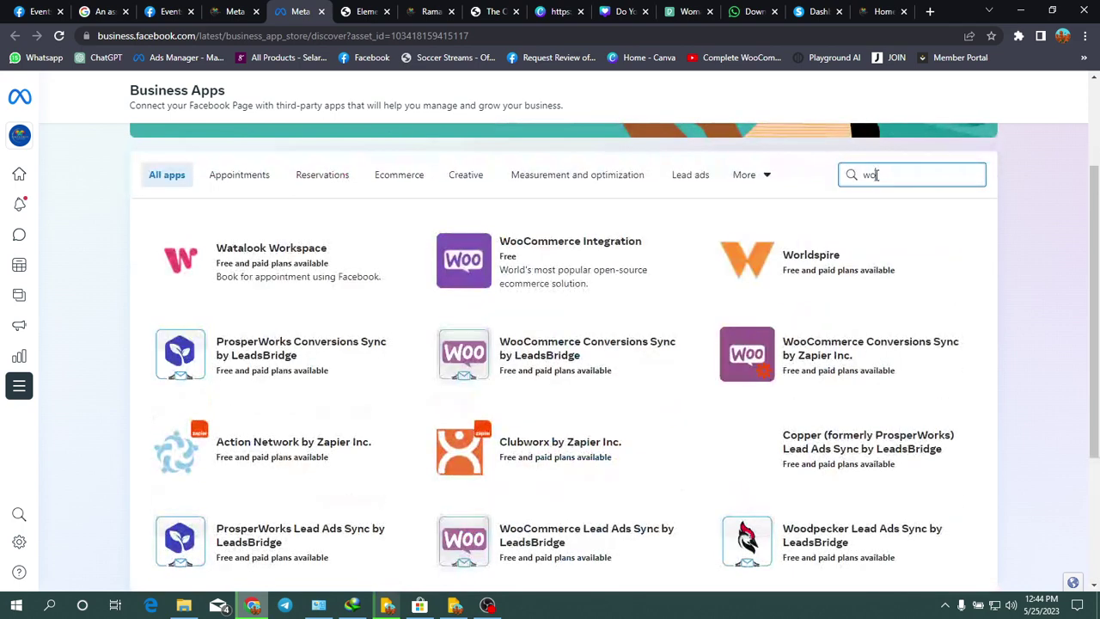
pyautogui.scroll(-3, 347, 457)
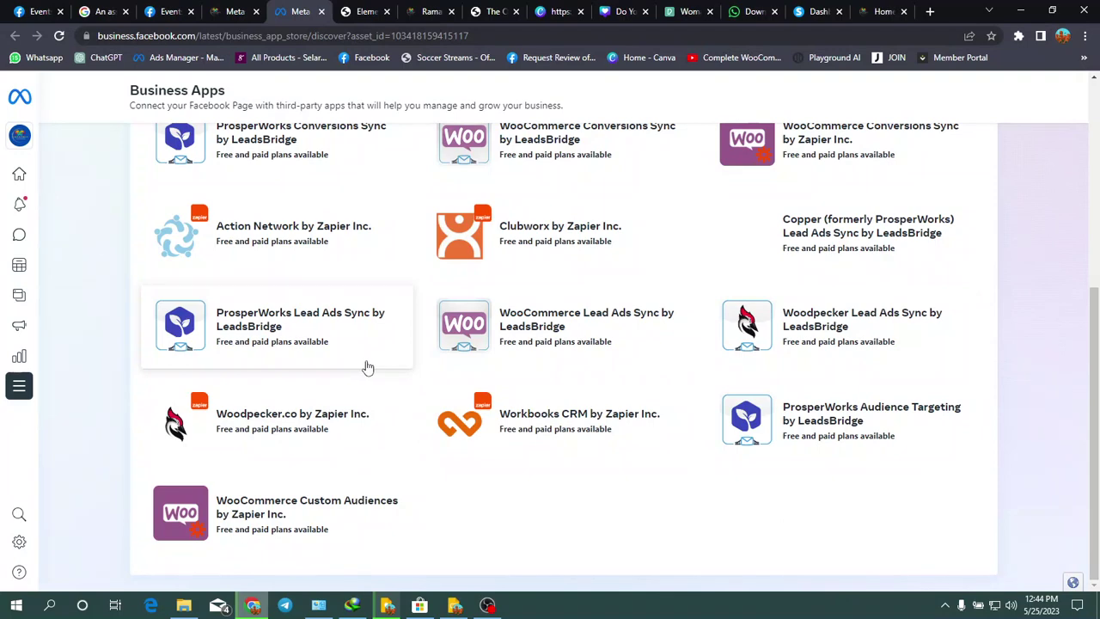
pyautogui.scroll(5, 435, 480)
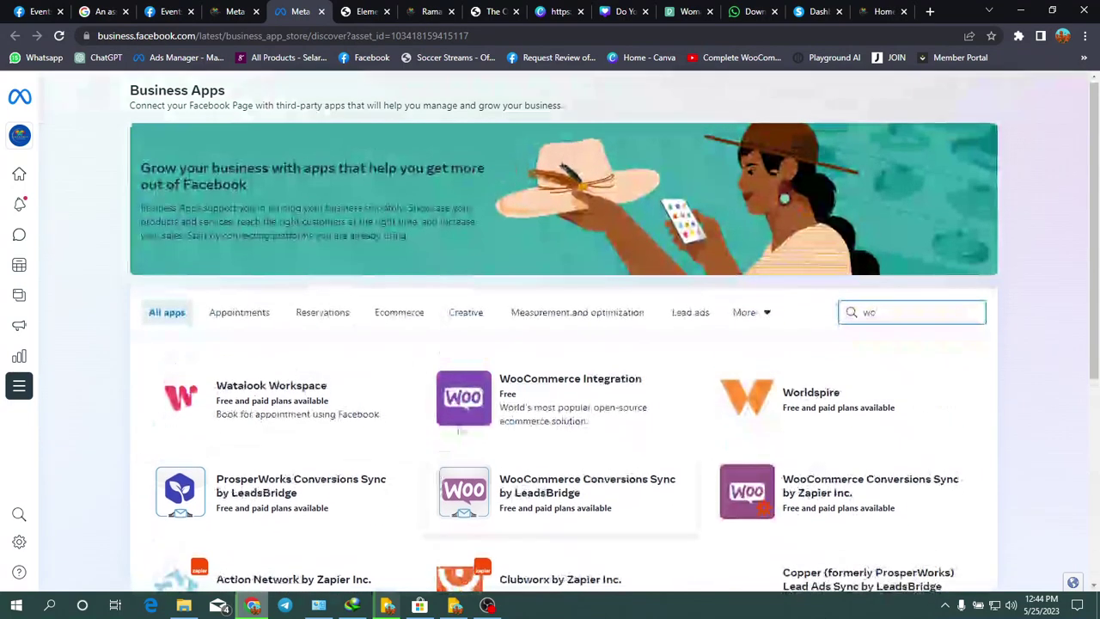
# Close the Business Apps page and expand the Connection Settings in the Meta plugin settings.
pyautogui.click(320, 14)
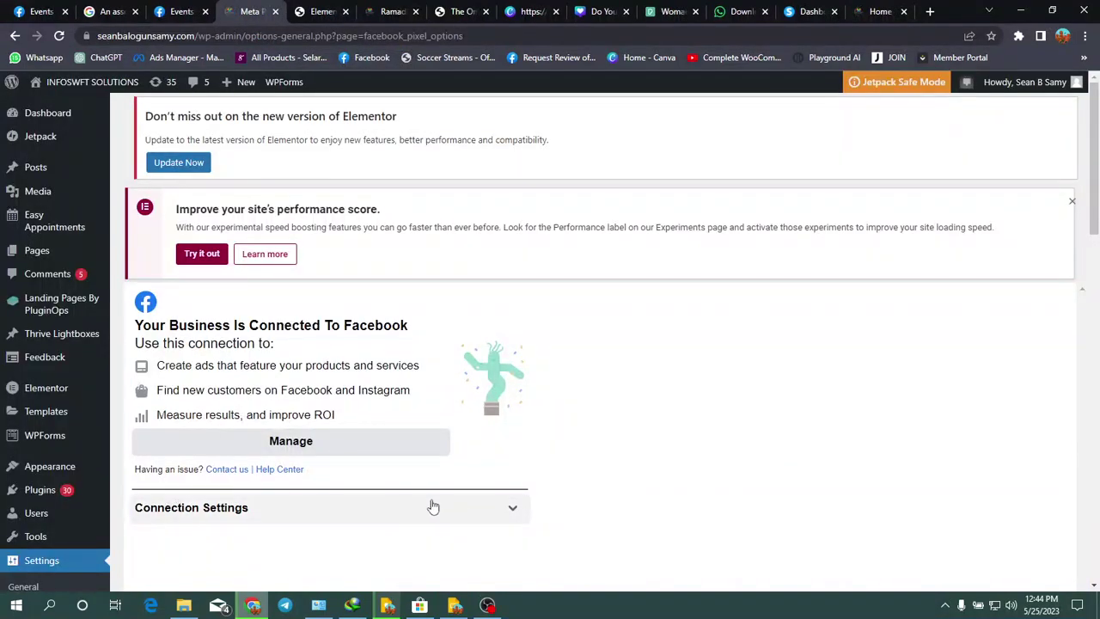
pyautogui.click(458, 503)
pyautogui.scroll(-3, 456, 464)
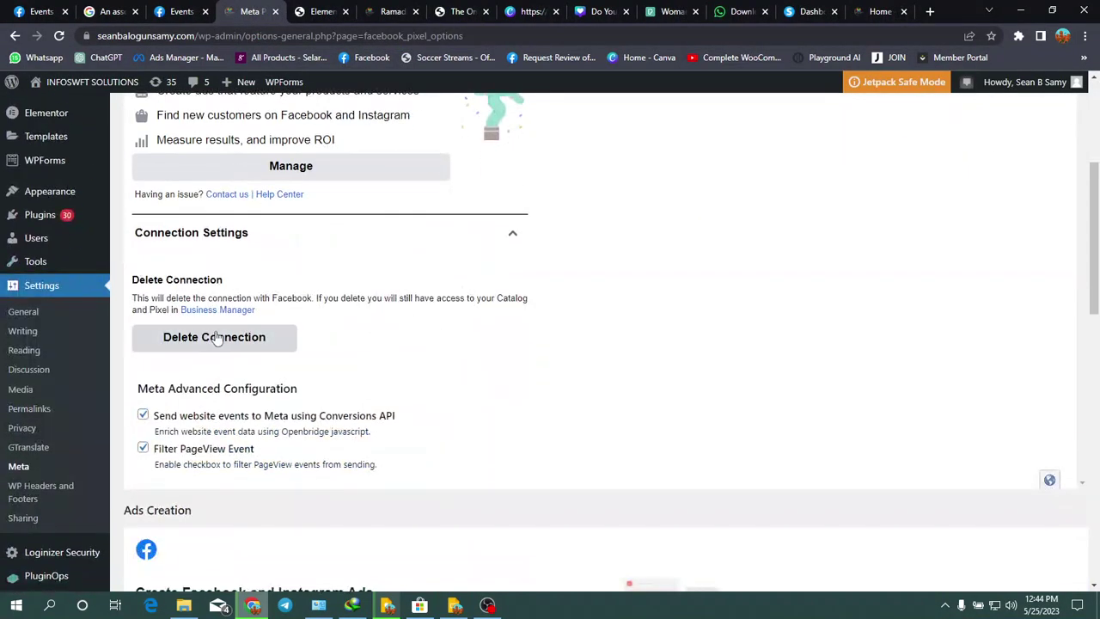
# Return from the Meta settings to the installed plugins and deactivate Meta pixel for WordPress.
pyautogui.scroll(-4, 218, 424)
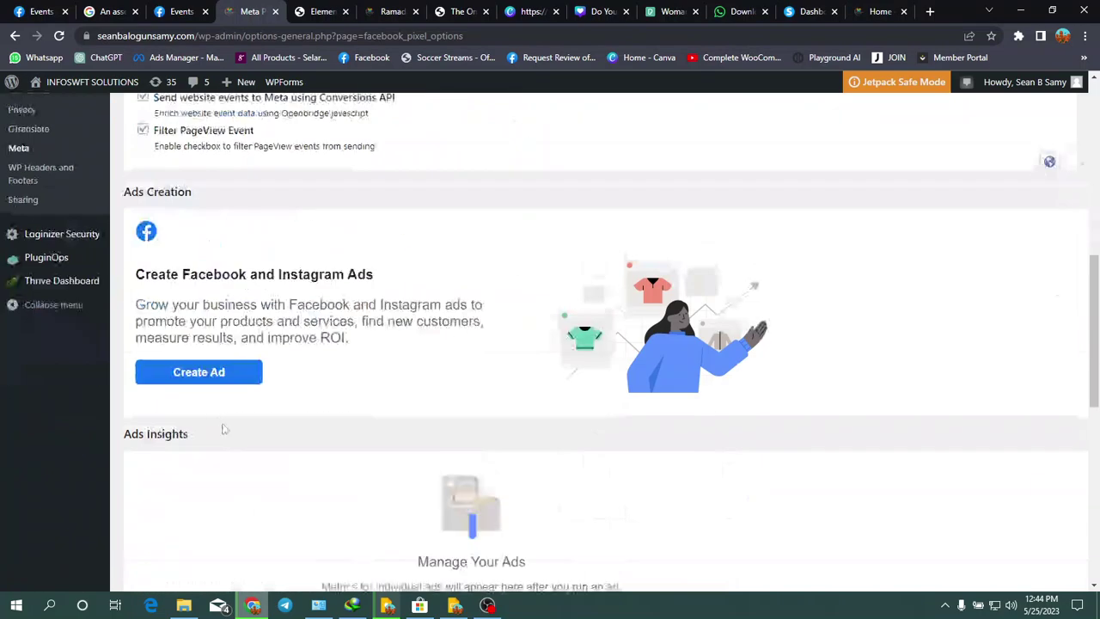
pyautogui.scroll(-4, 273, 410)
pyautogui.scroll(5, 277, 407)
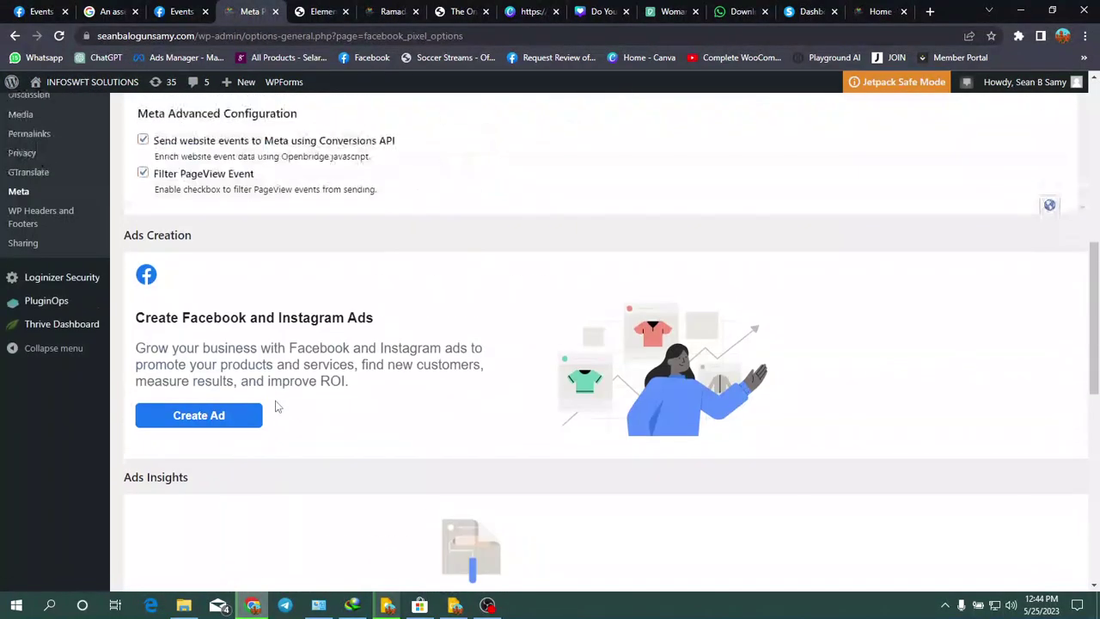
pyautogui.scroll(8, 283, 396)
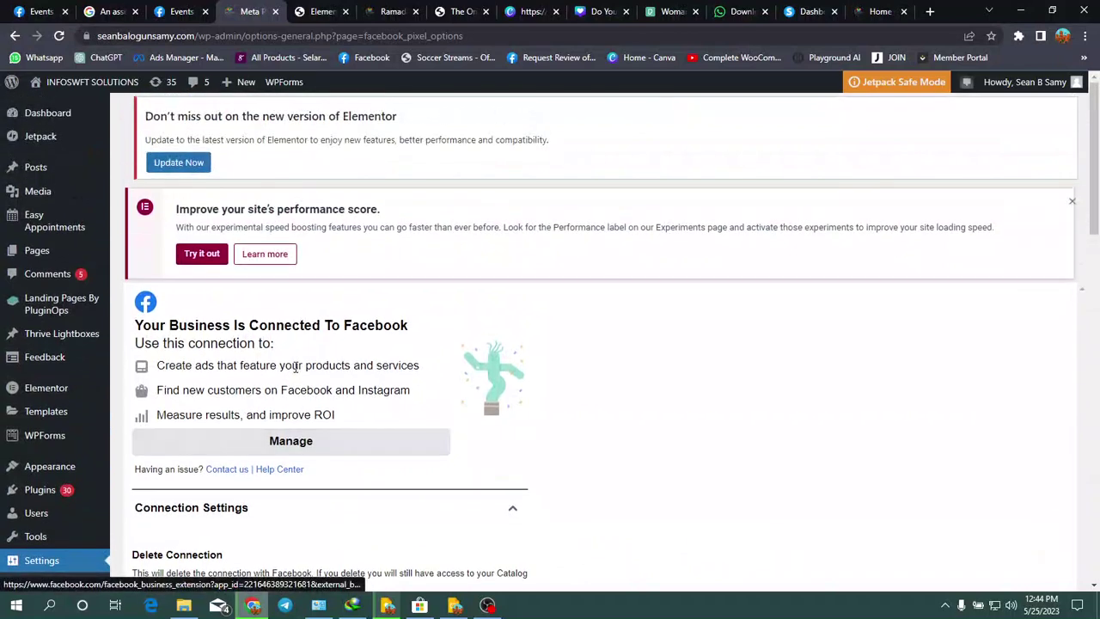
pyautogui.click(14, 36)
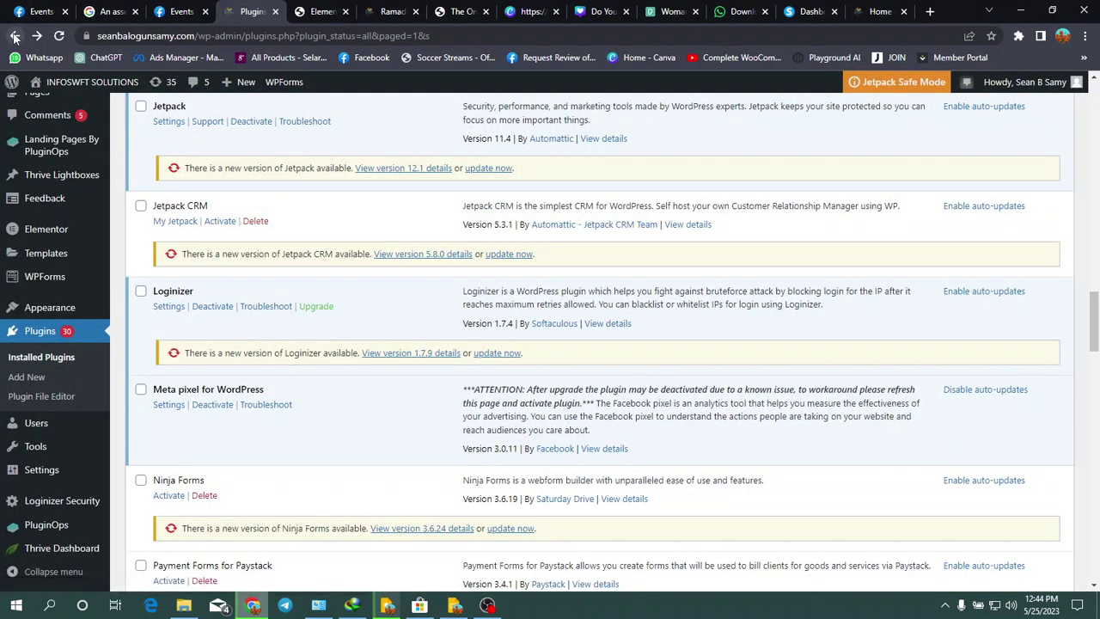
pyautogui.click(213, 406)
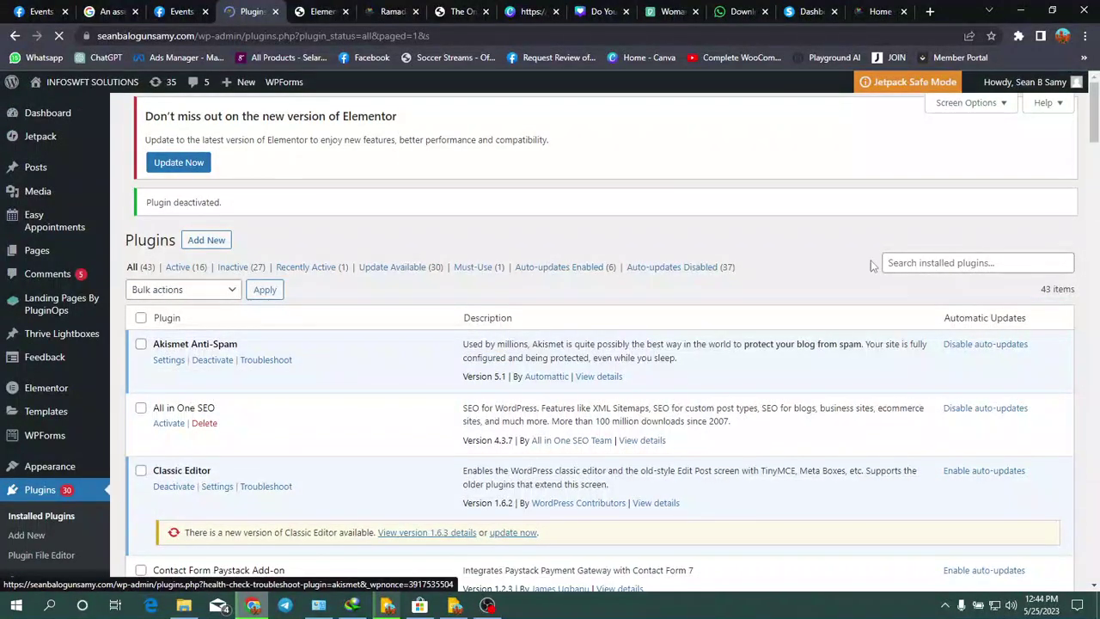
# Go to adding new plugins and search the plugin directory for "pixel".
pyautogui.click(213, 242)
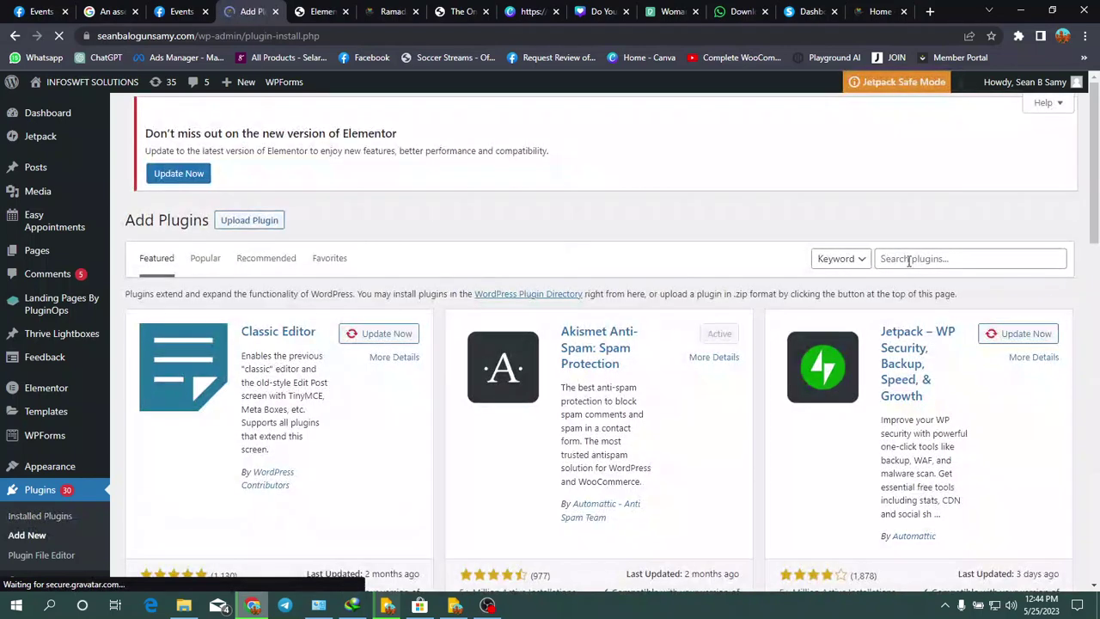
pyautogui.click(908, 262)
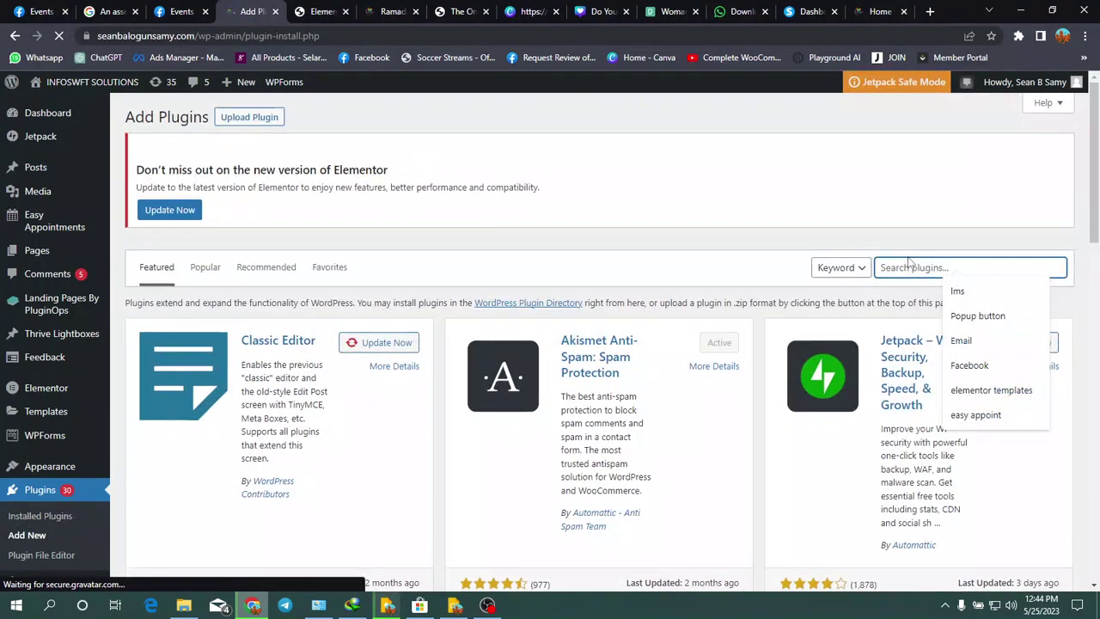
pyautogui.write('pixel')
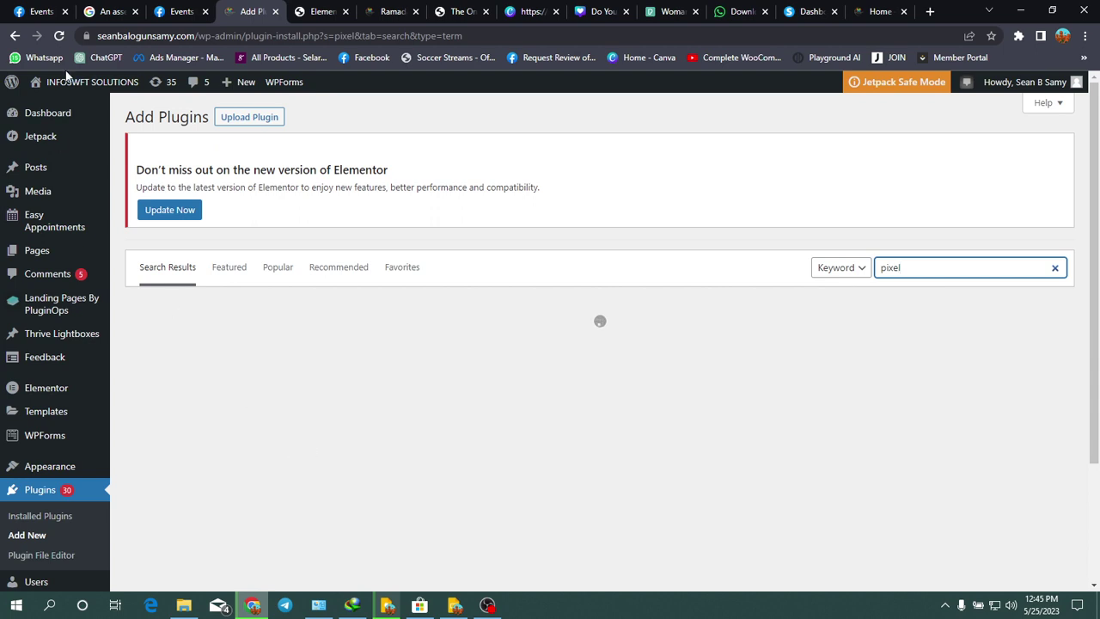
# Duplicate the browser tab with the plugin search results and install the PixelYourSite plugin from the original tab.
pyautogui.rightClick(237, 18)
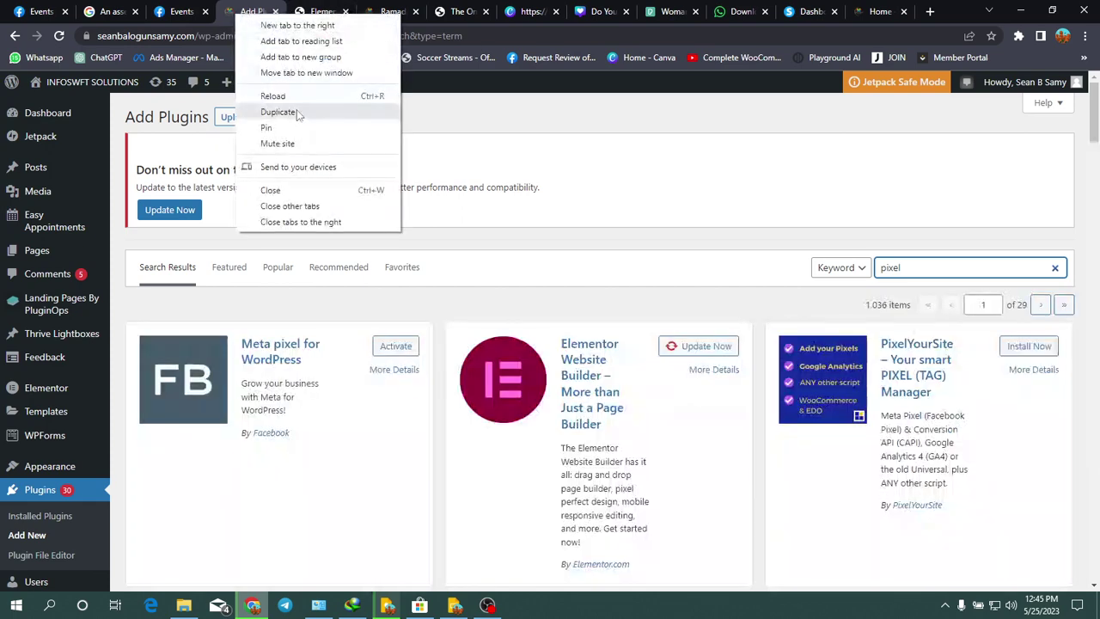
pyautogui.click(297, 113)
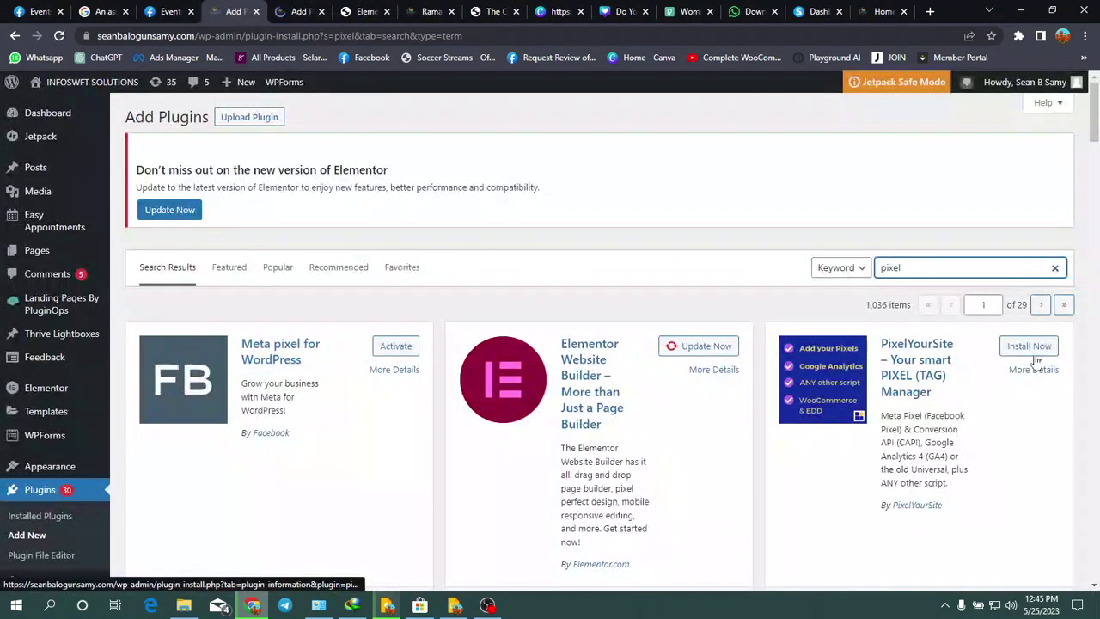
pyautogui.click(1020, 354)
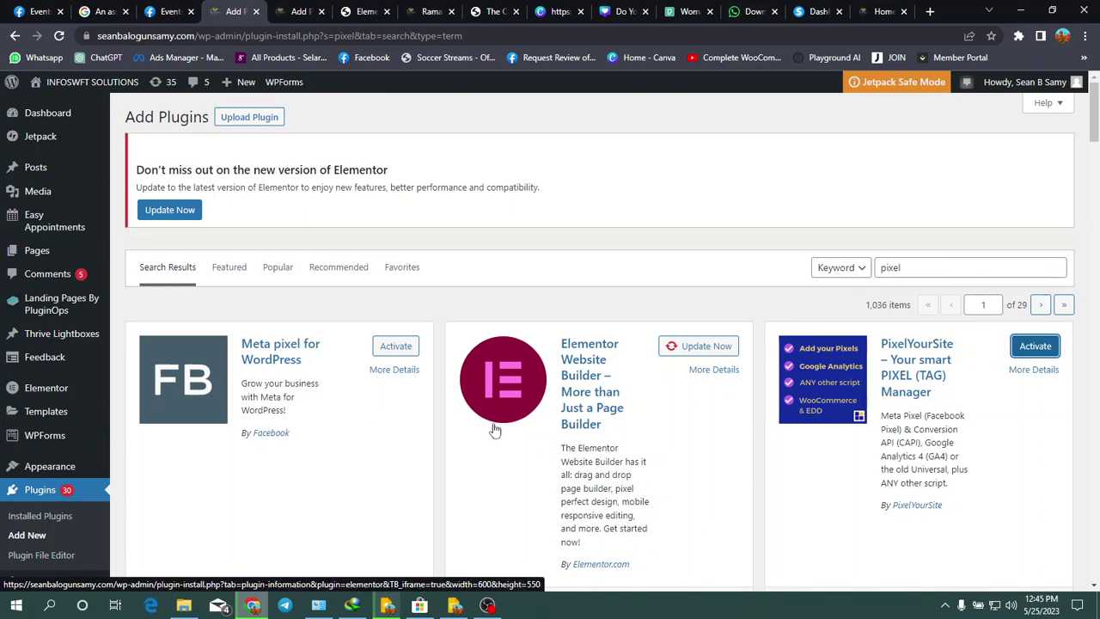
# Open the WP Headers and Footers settings in the duplicated tab, viewing the base code in Events Manager while they load.
pyautogui.click(296, 11)
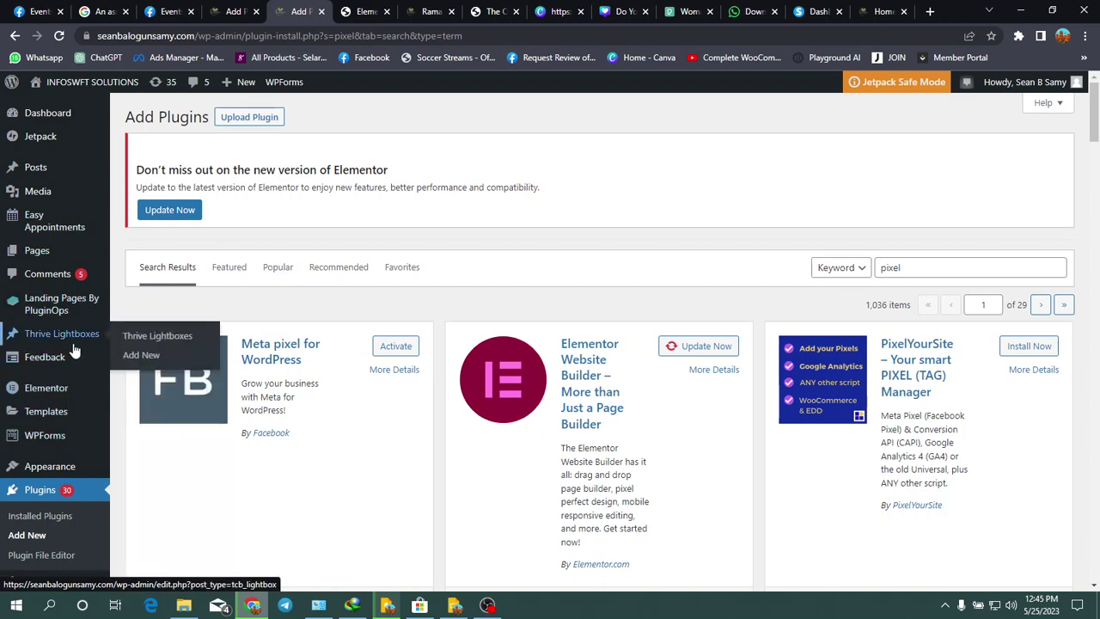
pyautogui.scroll(-5, 30, 438)
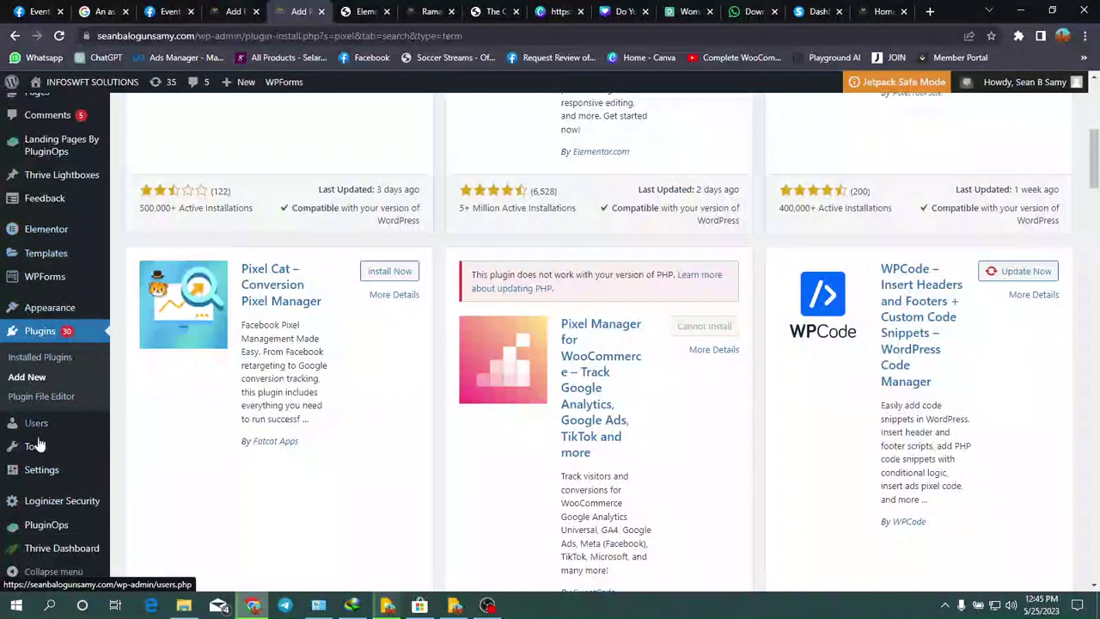
pyautogui.moveTo(53, 468)
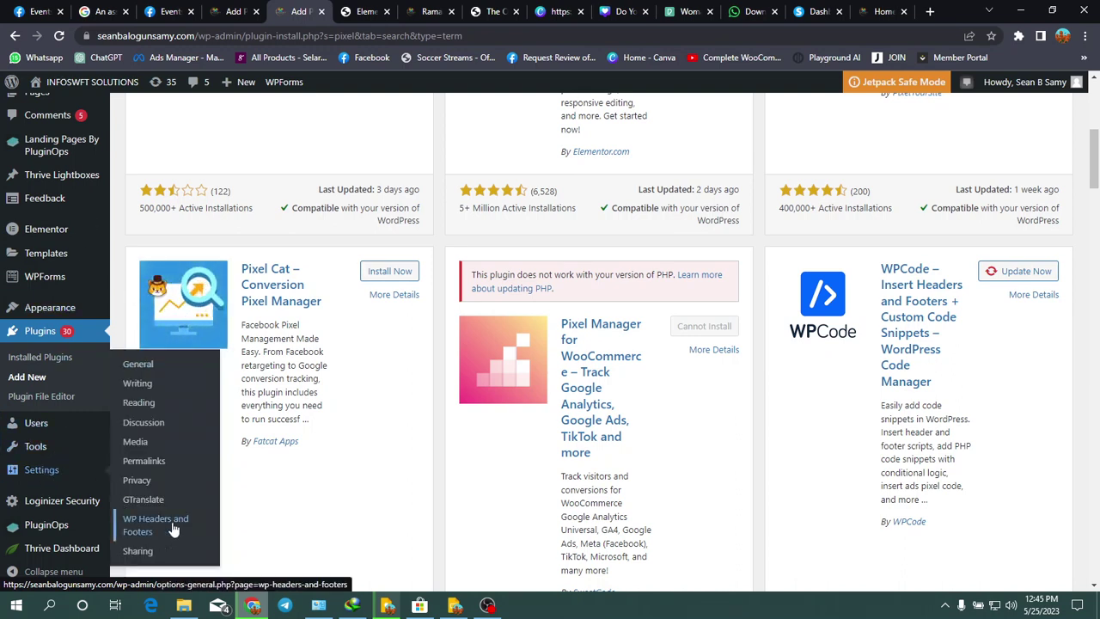
pyautogui.click(173, 526)
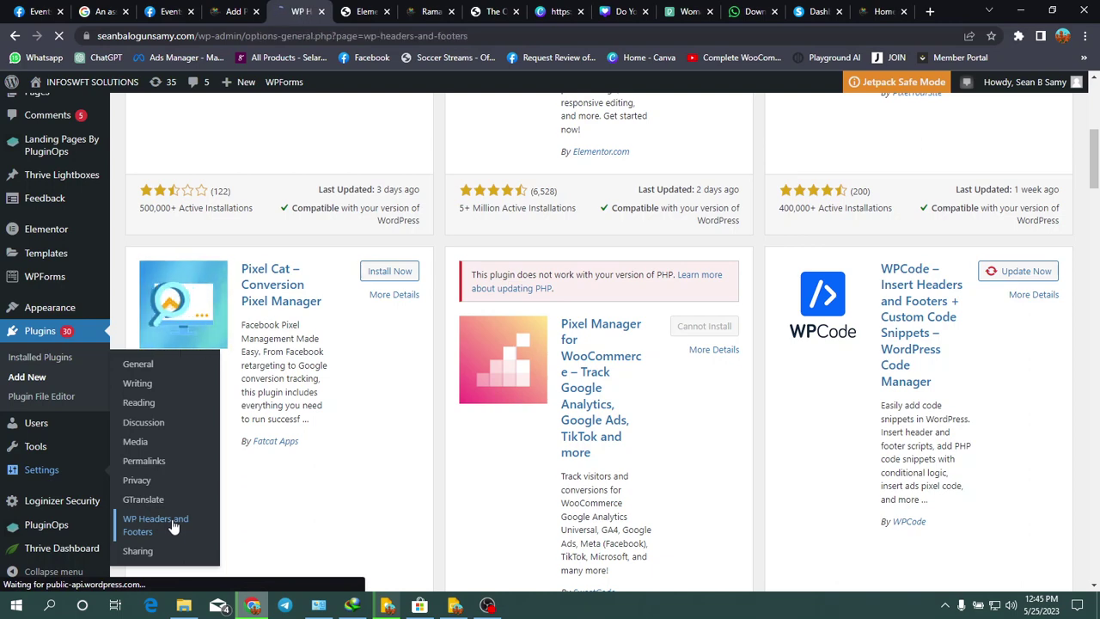
pyautogui.click(169, 11)
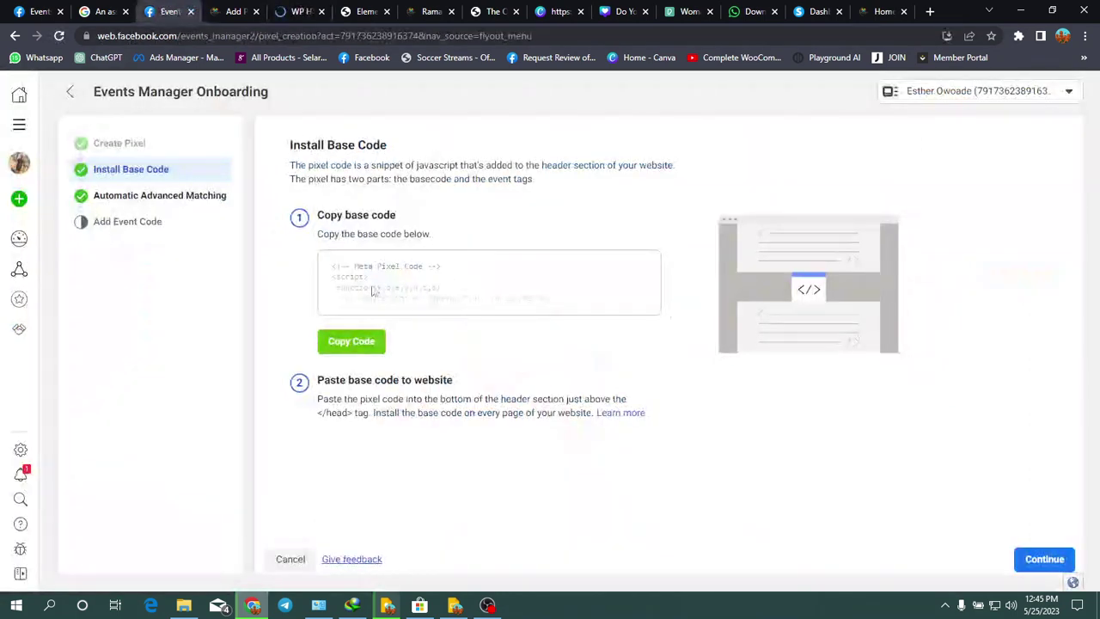
pyautogui.click(296, 11)
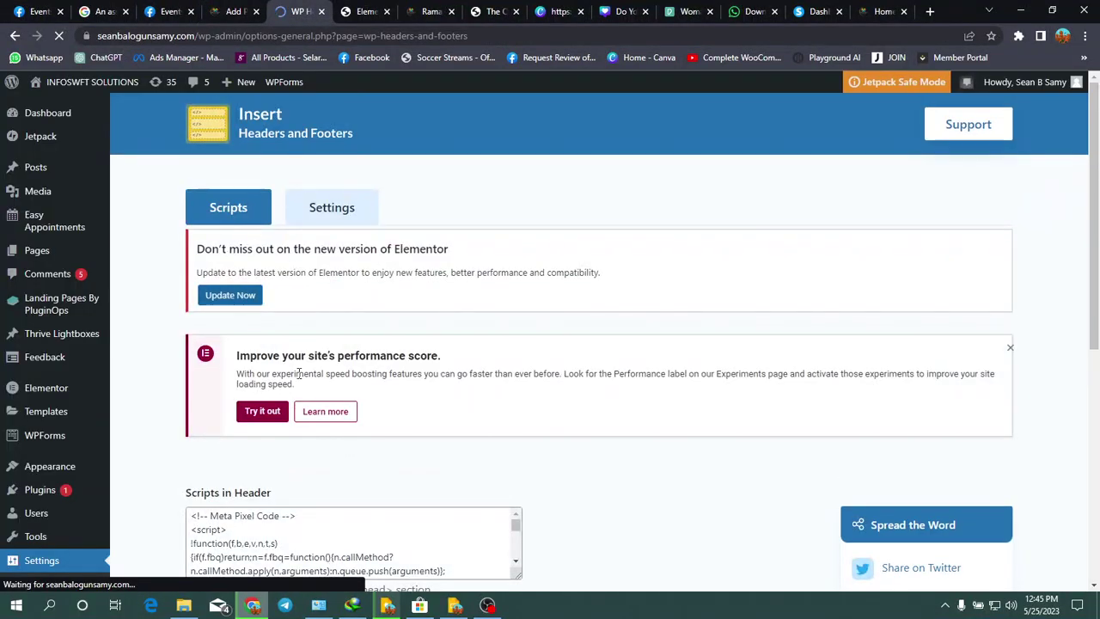
# Examine the scripts in the header, body and footer sections of WP Headers and Footers, including the Meta Pixel code.
pyautogui.scroll(-3, 342, 453)
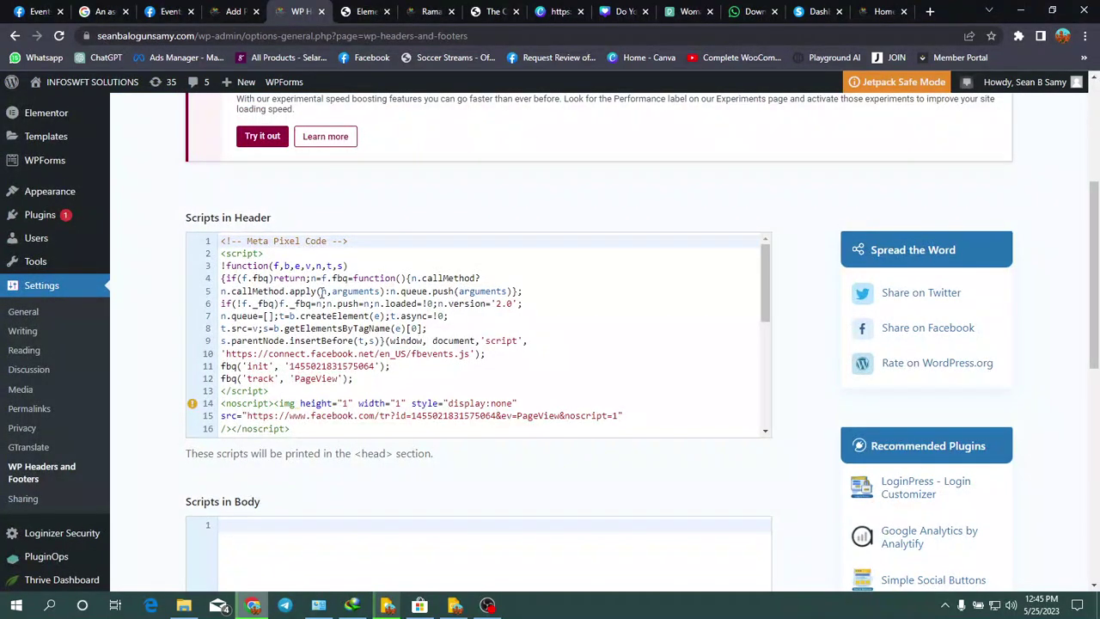
pyautogui.scroll(-4, 319, 291)
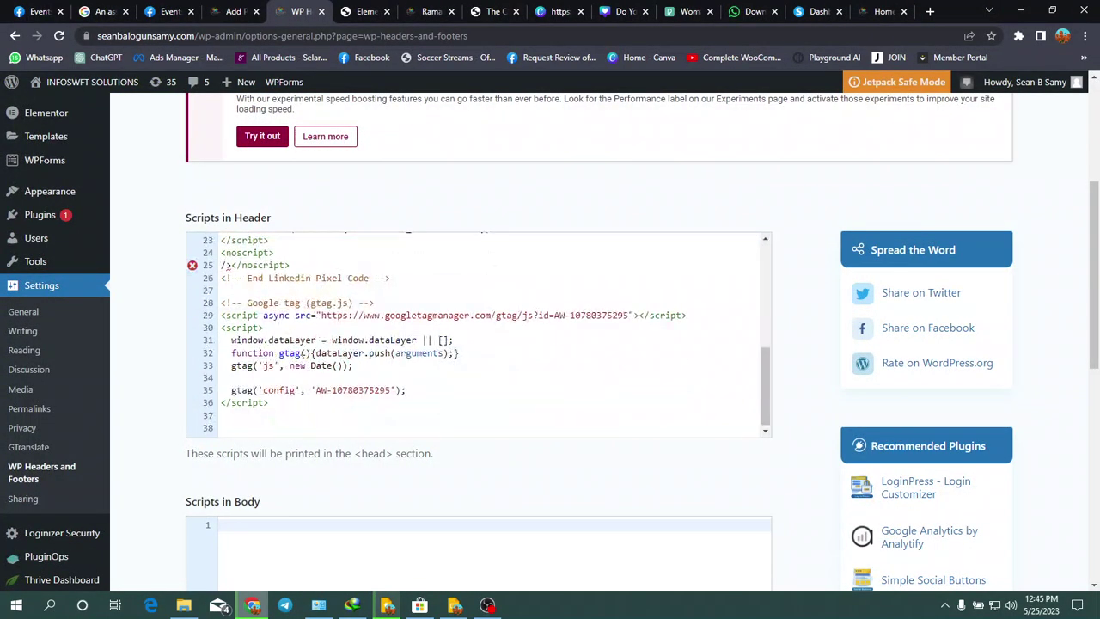
pyautogui.scroll(3, 305, 366)
pyautogui.scroll(-3, 318, 373)
pyautogui.scroll(3, 277, 364)
pyautogui.scroll(-10, 277, 378)
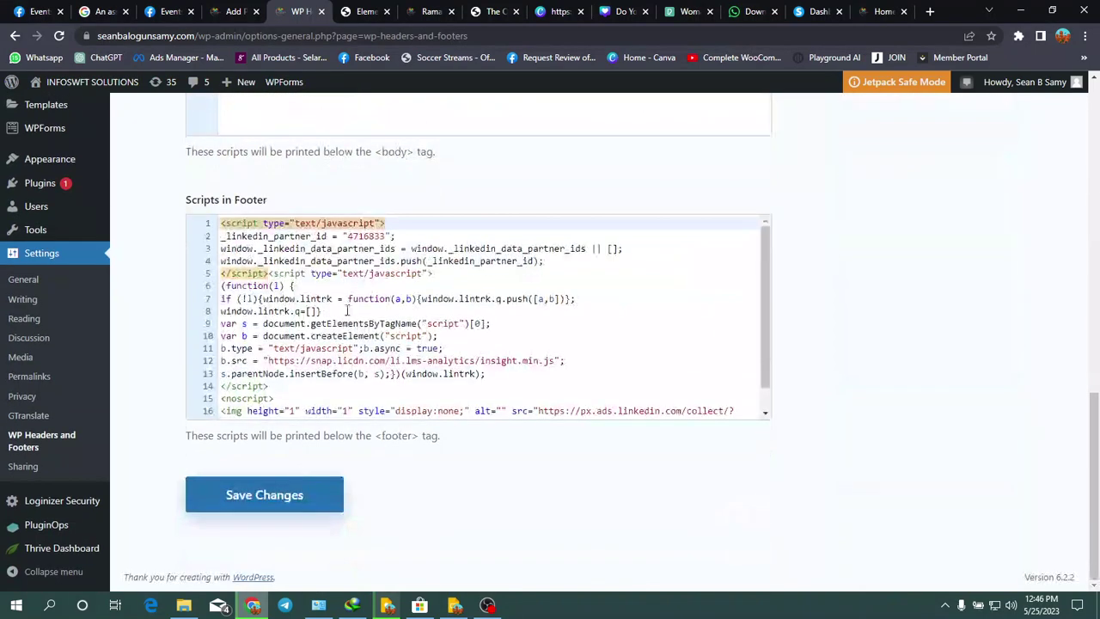
pyautogui.scroll(10, 325, 259)
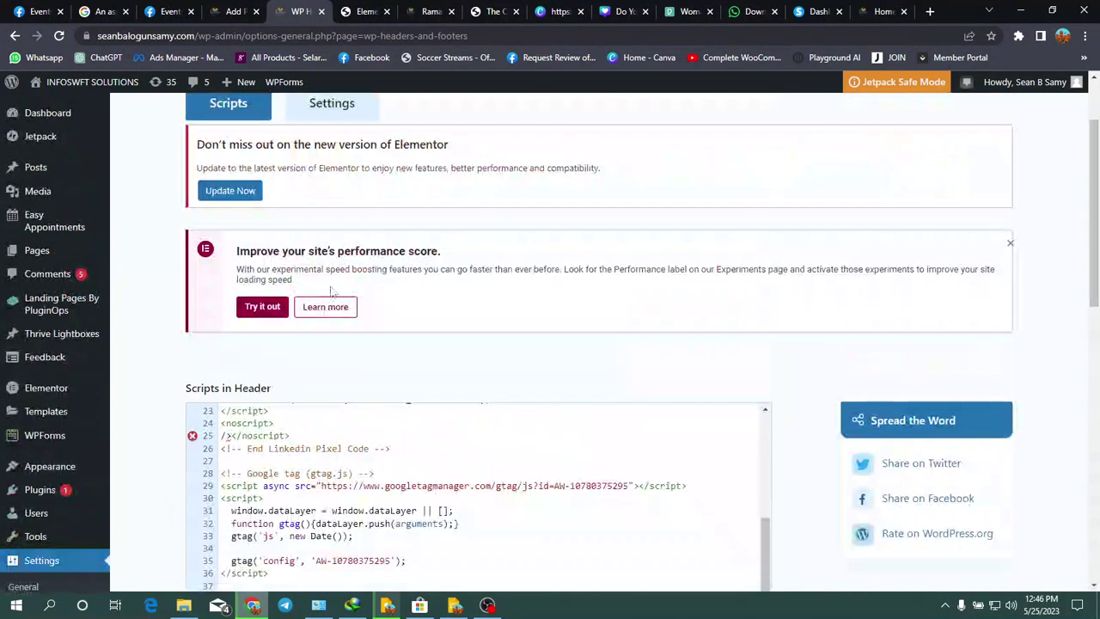
pyautogui.scroll(2, 298, 475)
pyautogui.scroll(5, 298, 475)
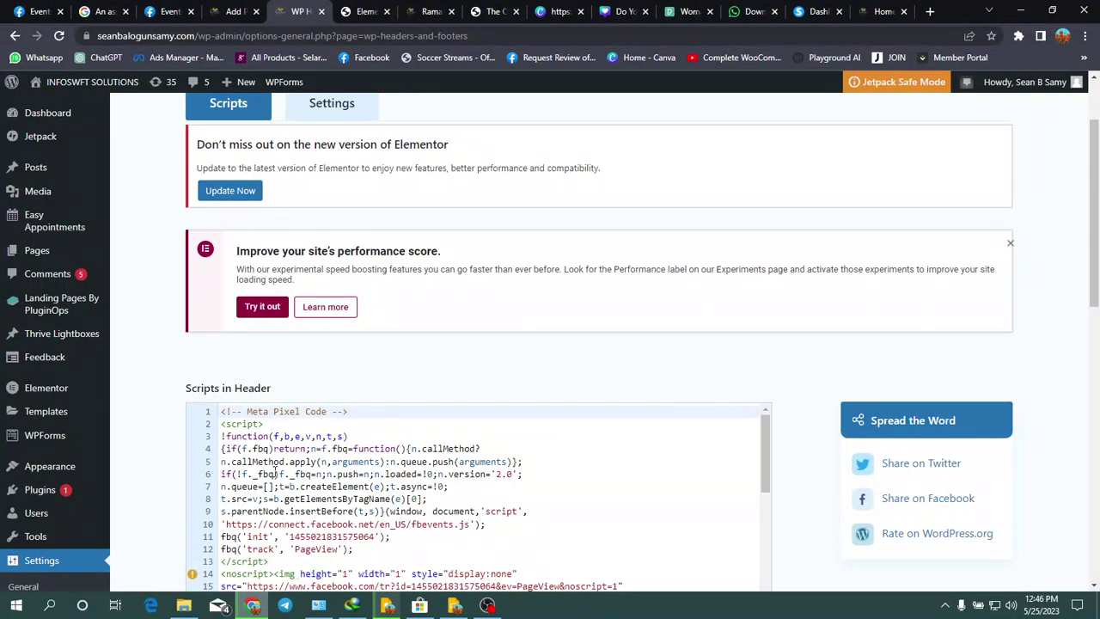
pyautogui.scroll(1, 276, 475)
pyautogui.scroll(-5, 231, 428)
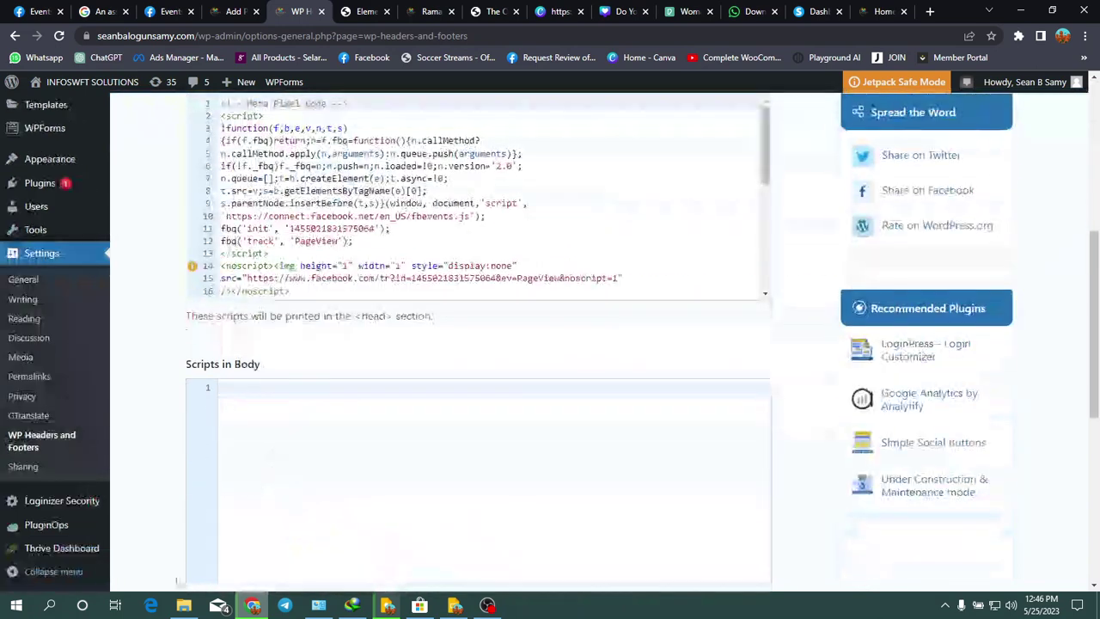
pyautogui.scroll(-5, 197, 441)
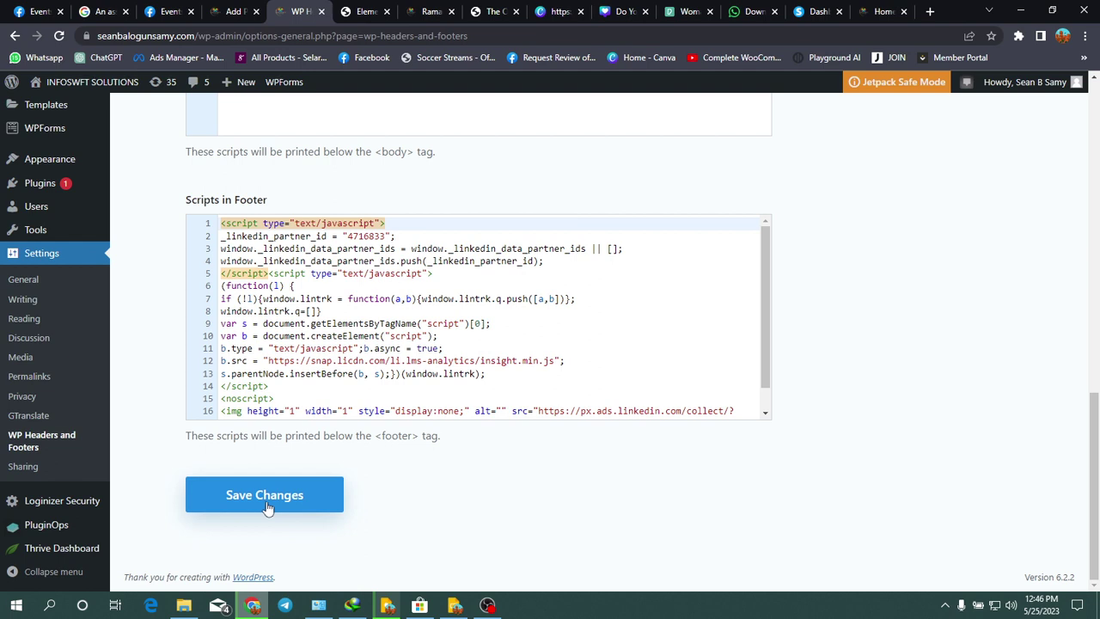
# Return to the plugin search results, activate PixelYourSite, and open its dashboard.
pyautogui.click(233, 11)
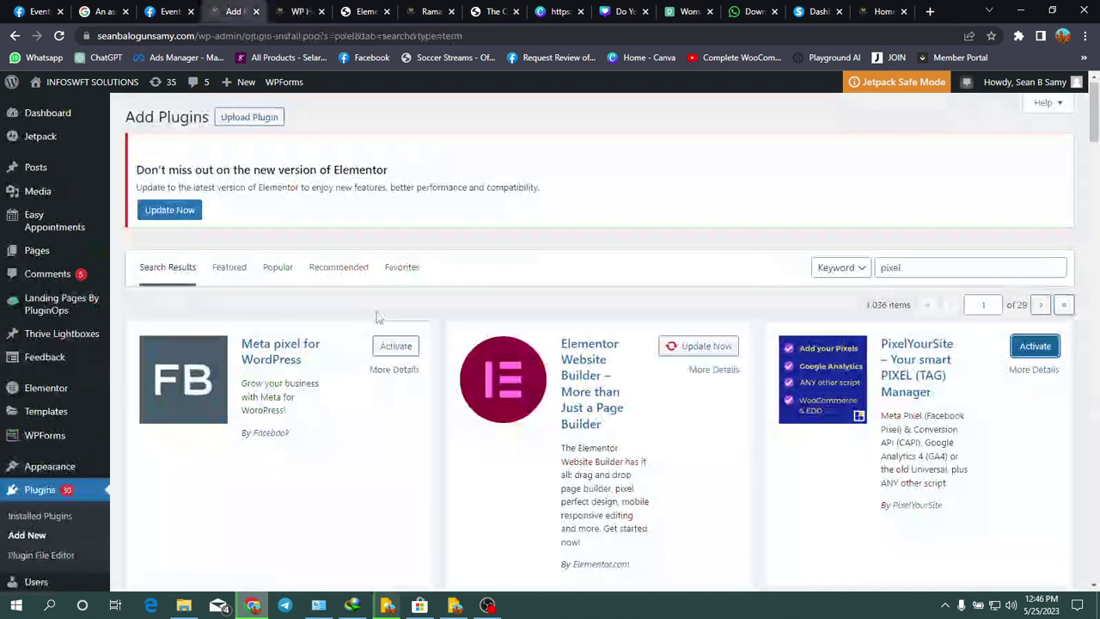
pyautogui.click(1029, 351)
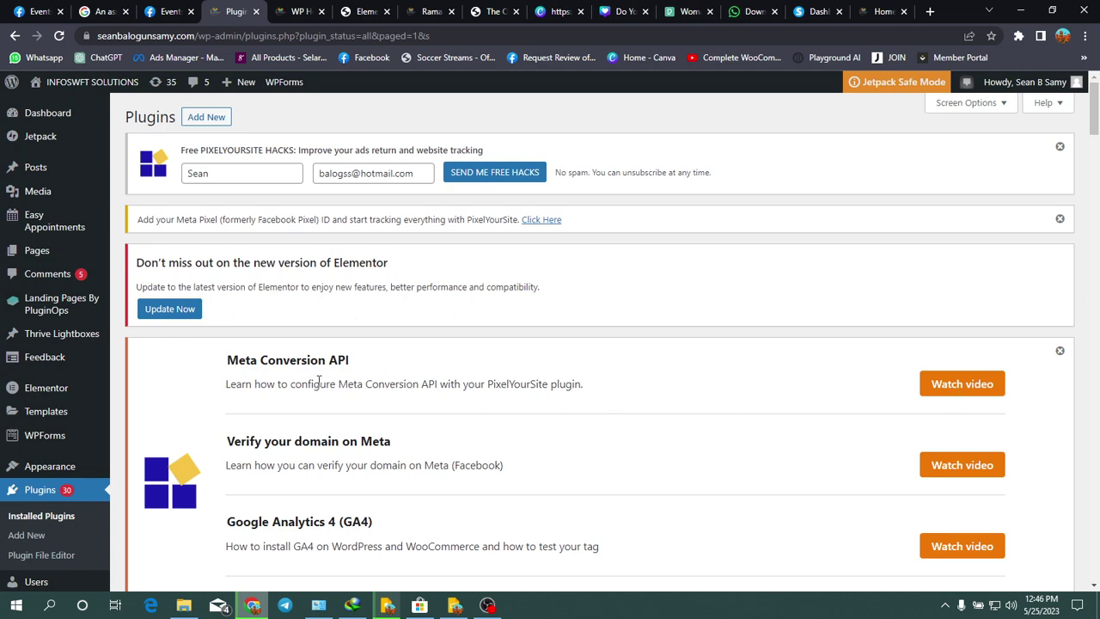
pyautogui.scroll(-3, 317, 383)
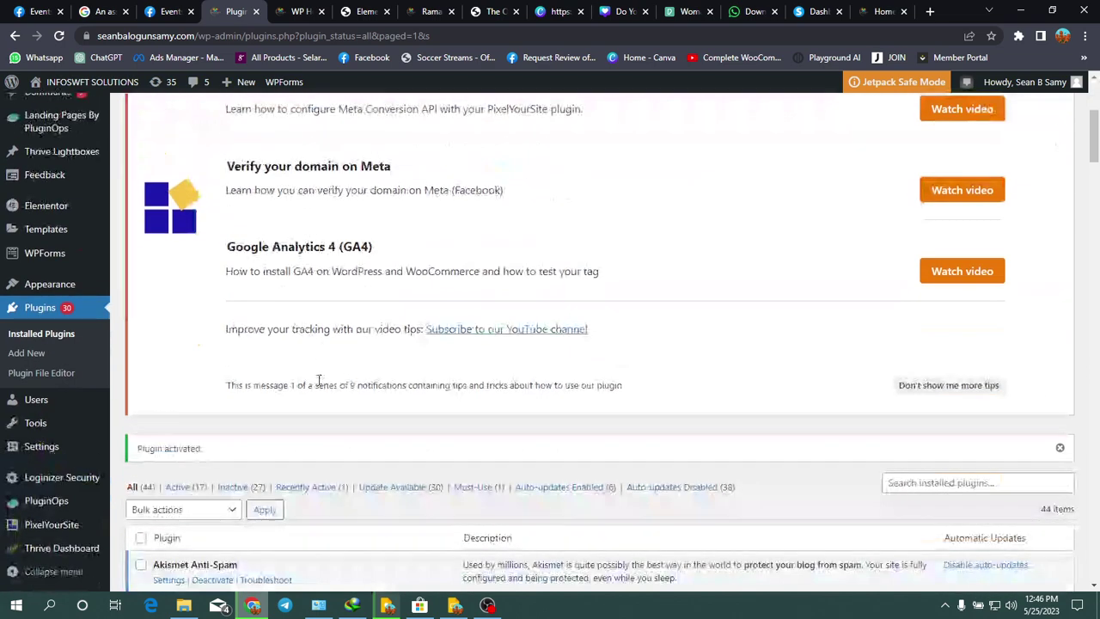
pyautogui.scroll(2, 386, 381)
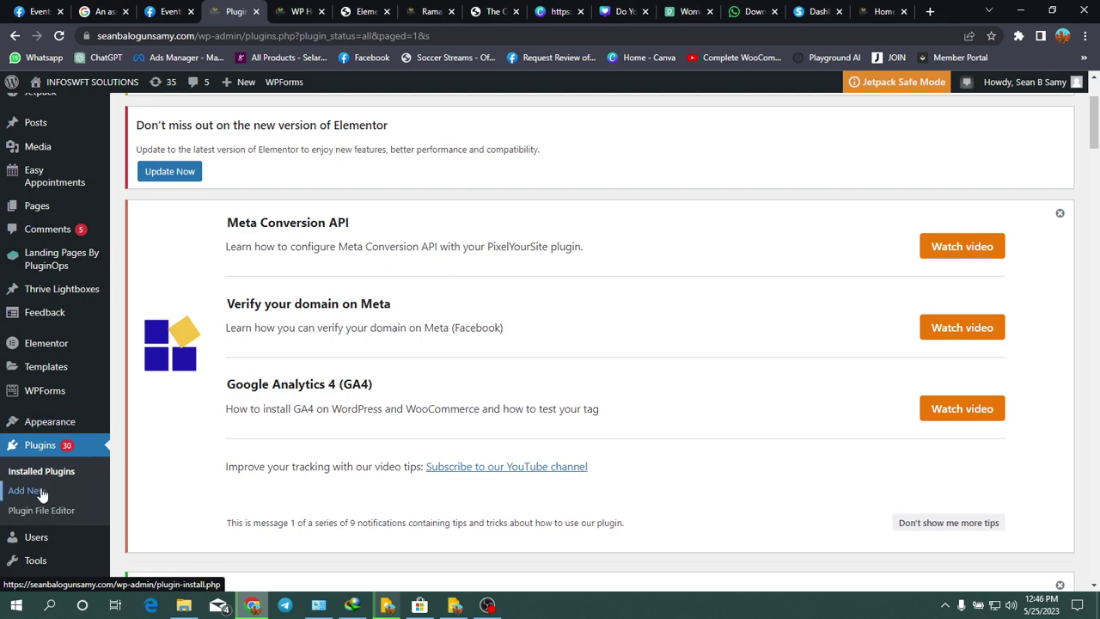
pyautogui.scroll(-2, 45, 454)
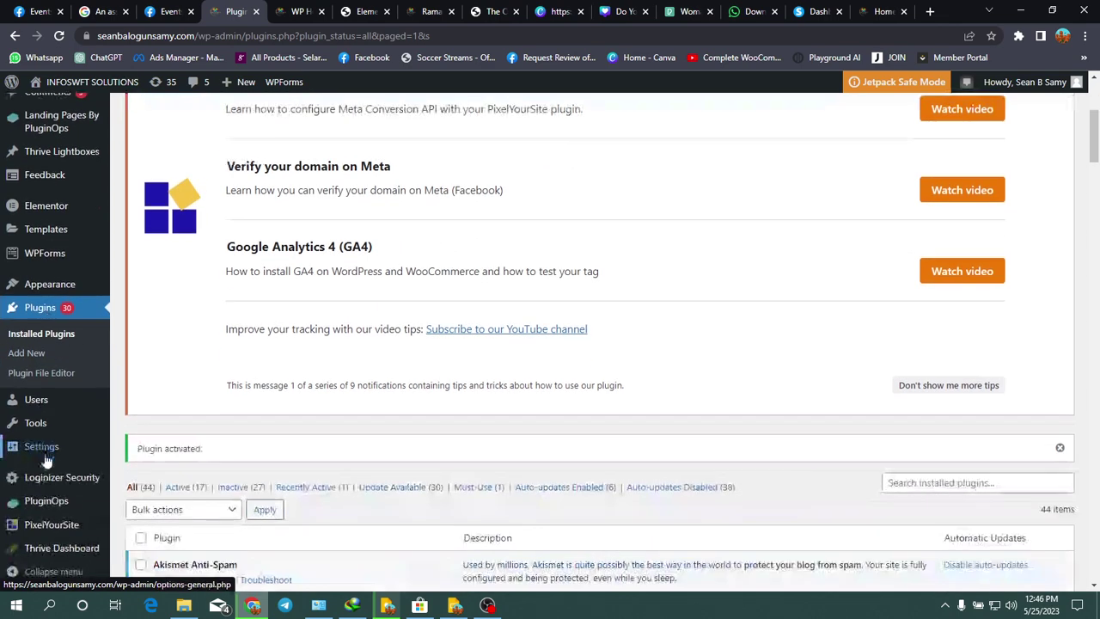
pyautogui.click(46, 528)
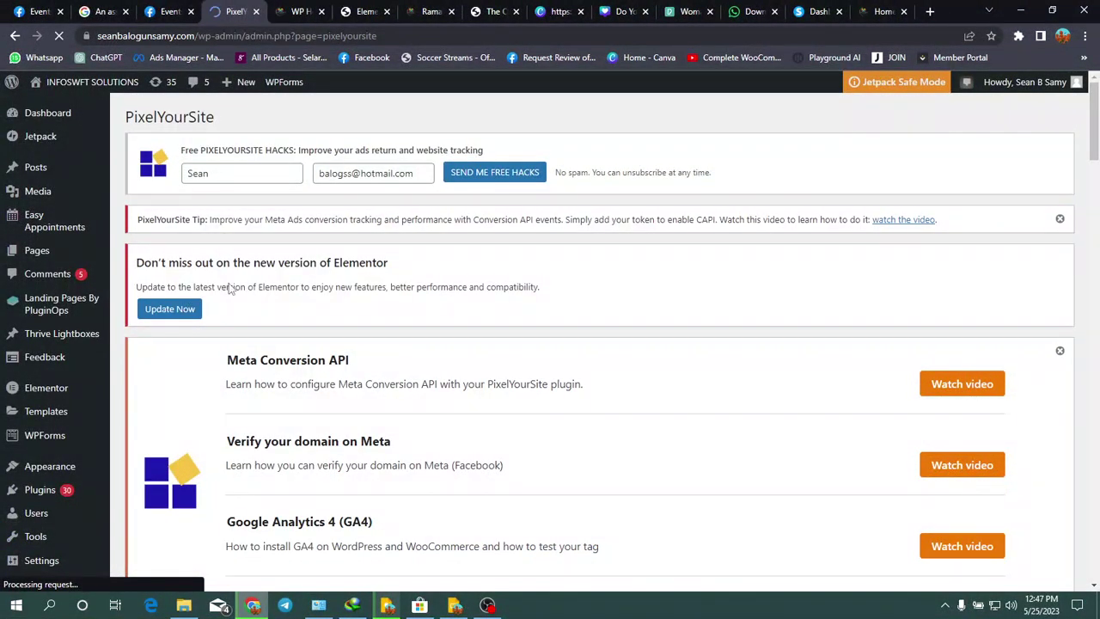
# Expand the Meta Pixel settings in PixelYourSite, enable Conversion API and Advanced Matching, and look over the remaining fields.
pyautogui.scroll(-10, 490, 336)
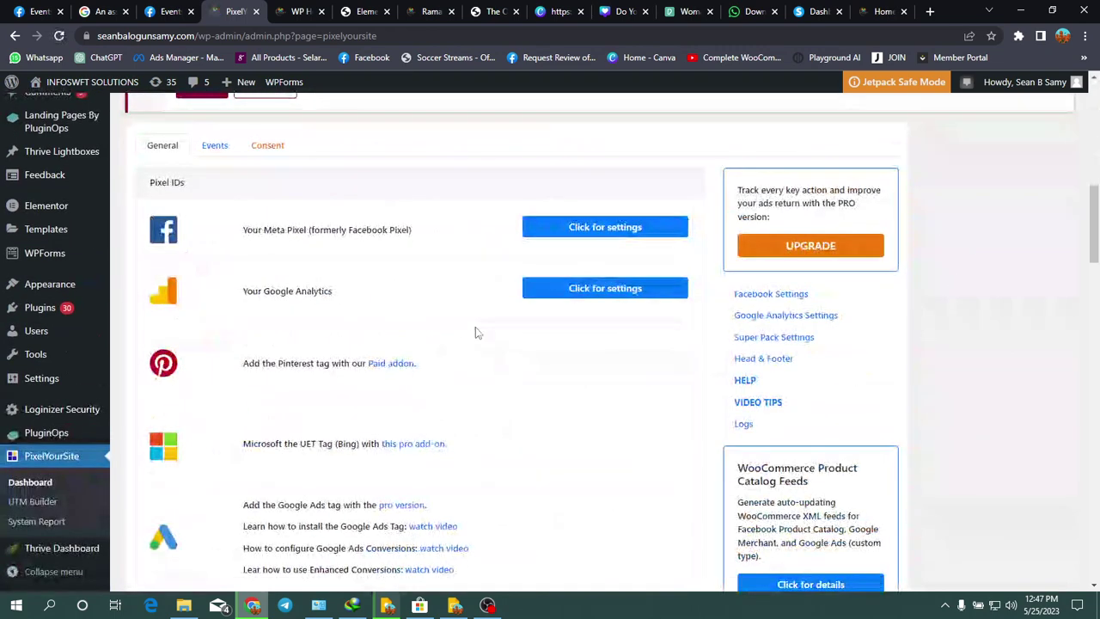
pyautogui.click(584, 228)
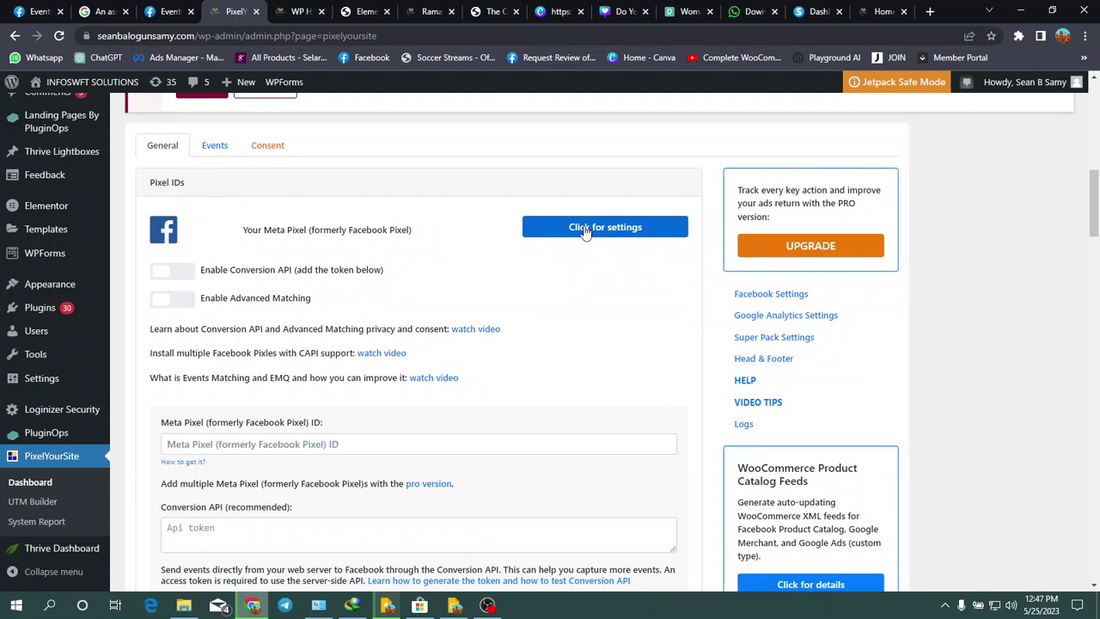
pyautogui.click(182, 274)
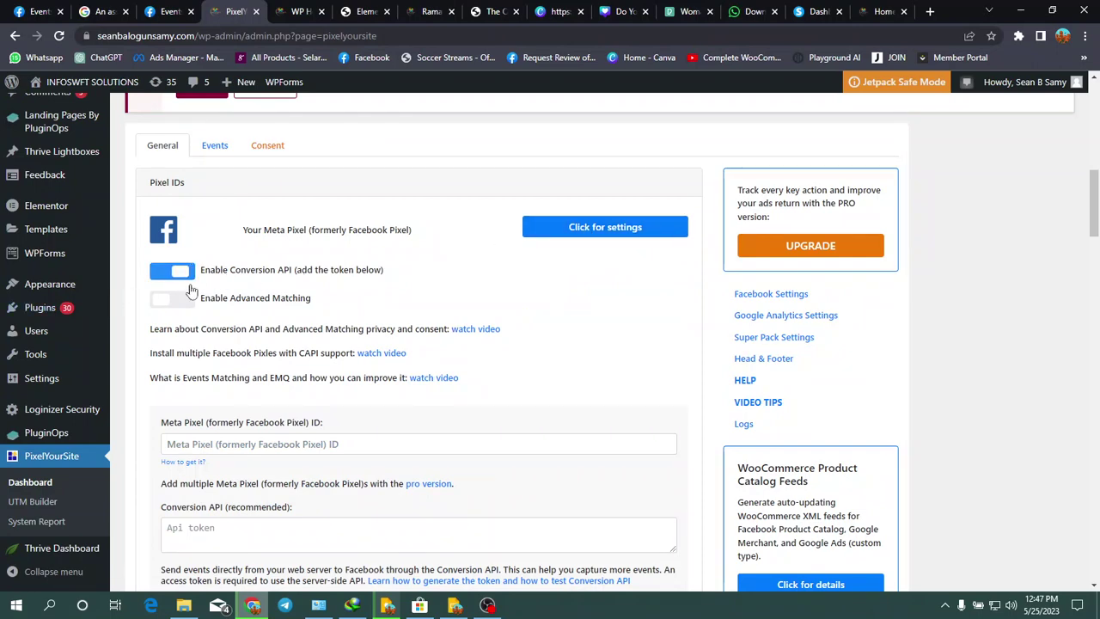
pyautogui.click(185, 301)
pyautogui.scroll(-2, 332, 449)
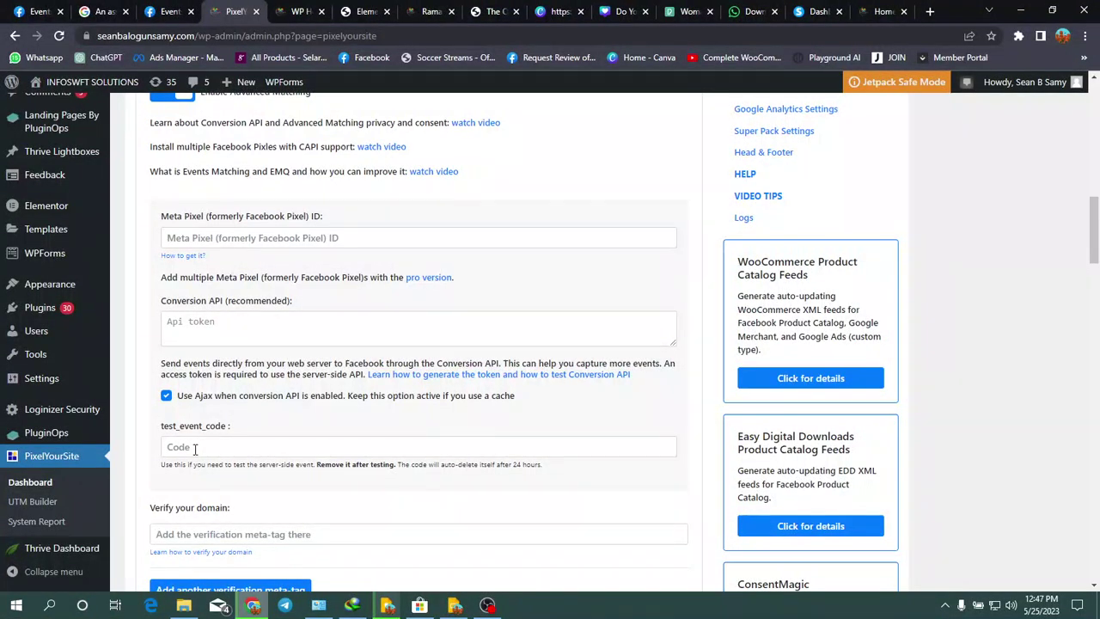
pyautogui.scroll(-3, 195, 448)
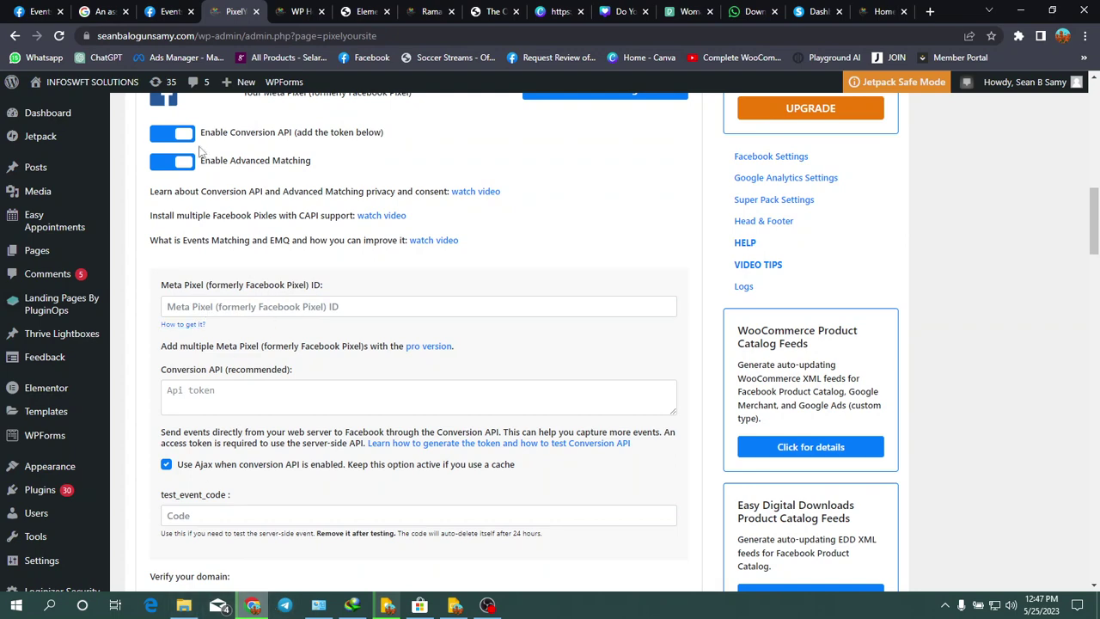
# Return to the GMBB Pixel overview in Events Manager and reopen its base code through the option for adding events from a new website.
pyautogui.click(170, 11)
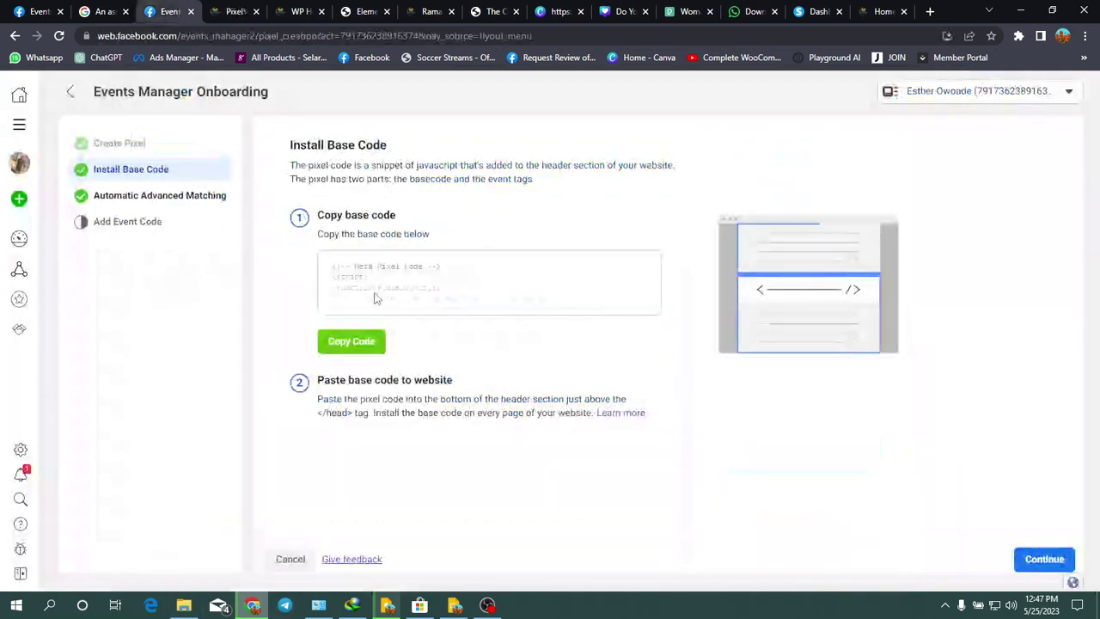
pyautogui.click(73, 94)
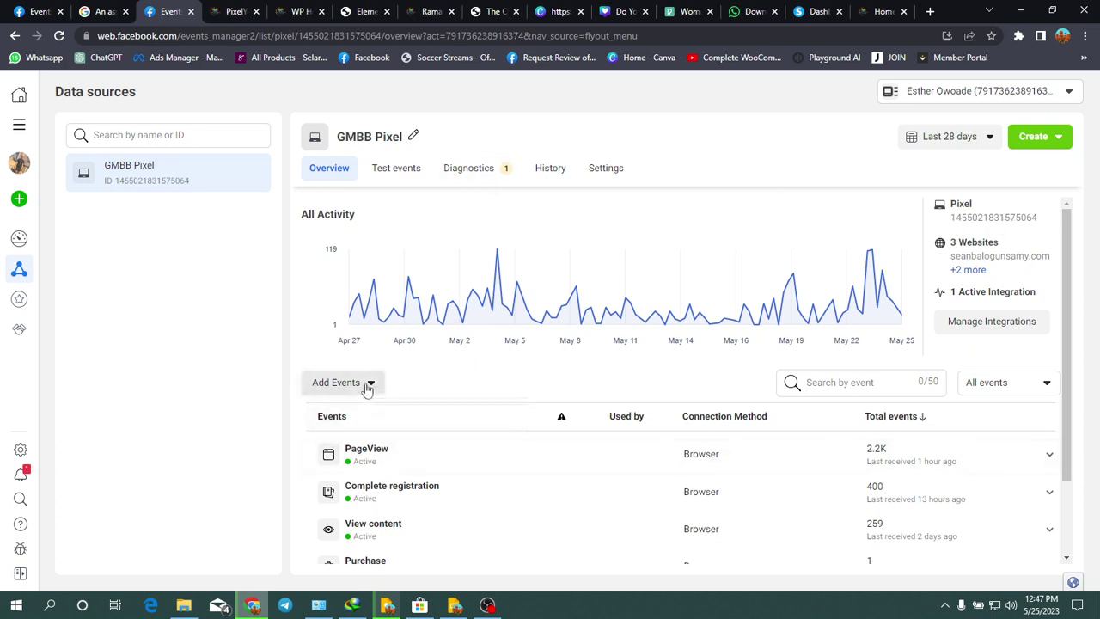
pyautogui.click(988, 219)
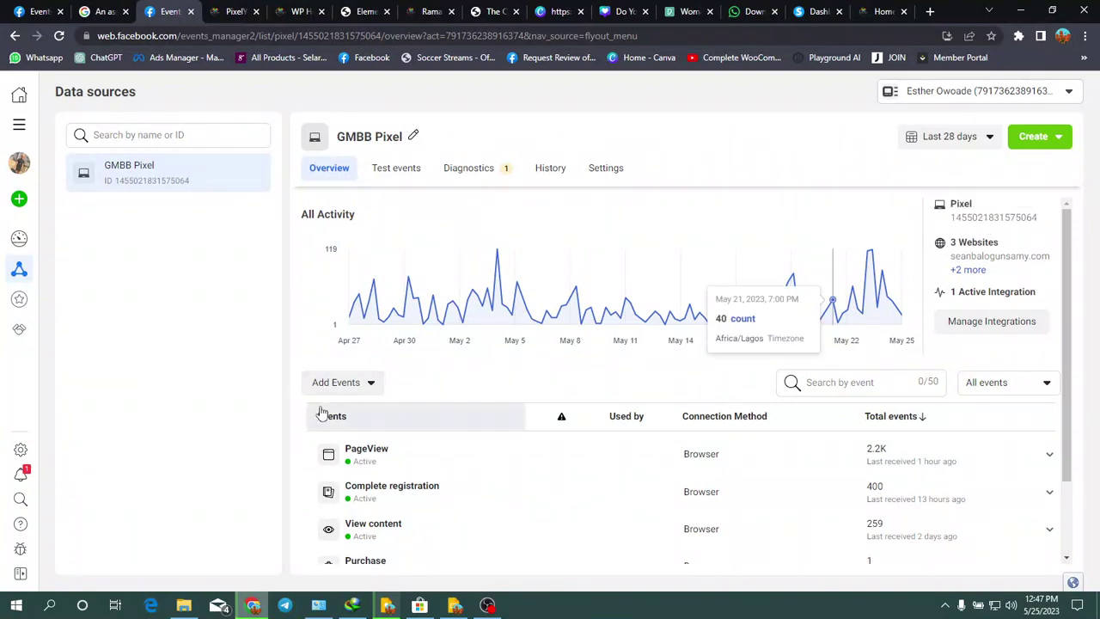
pyautogui.click(344, 383)
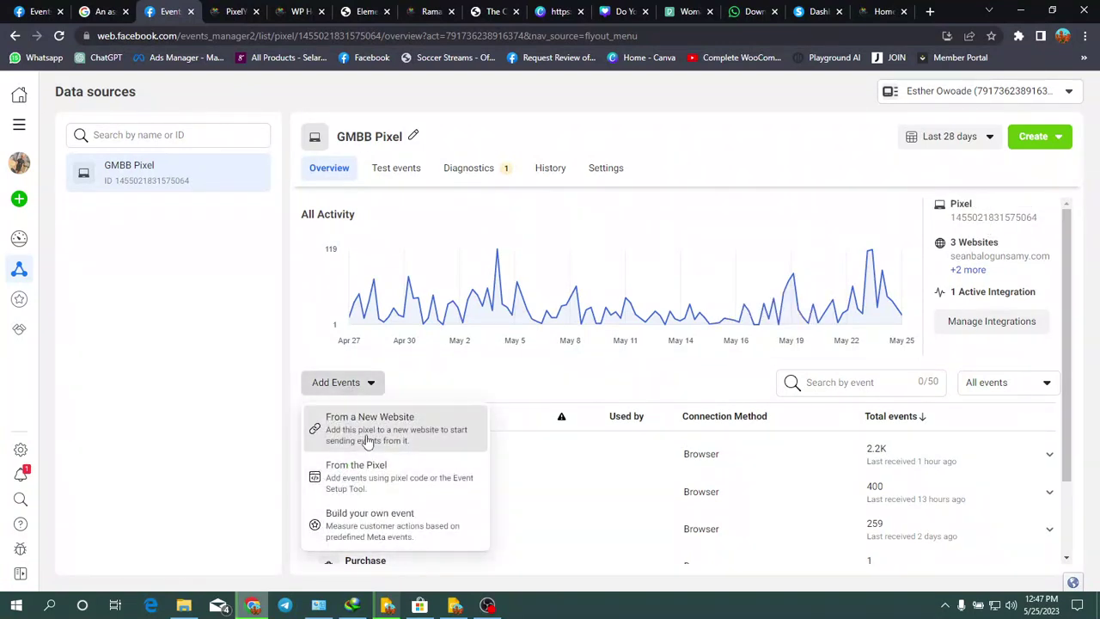
pyautogui.click(363, 449)
pyautogui.click(429, 296)
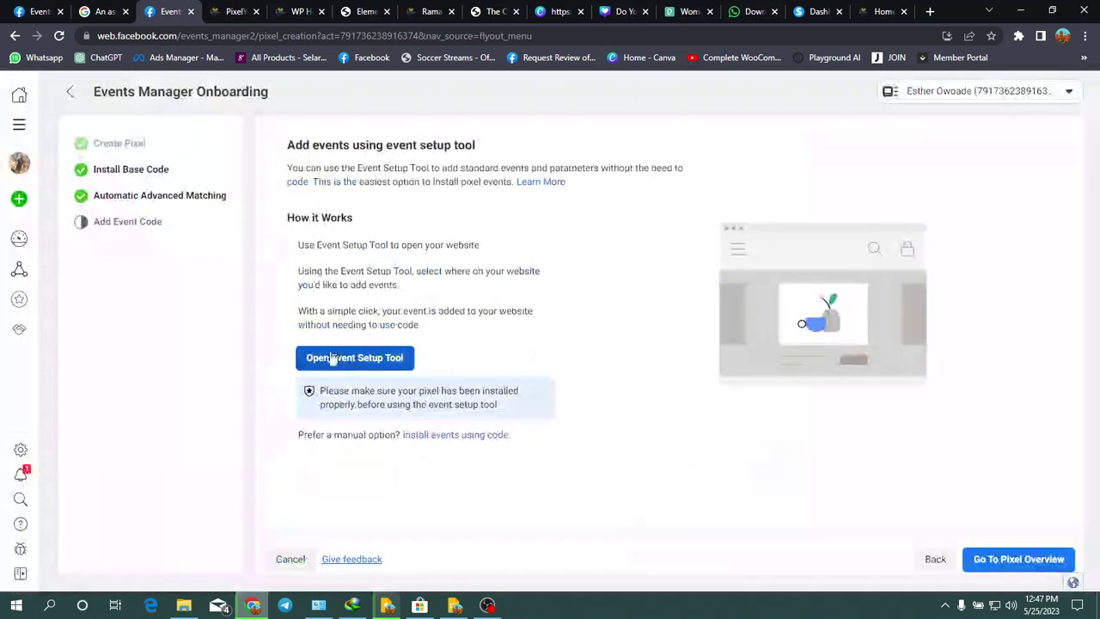
pyautogui.click(149, 175)
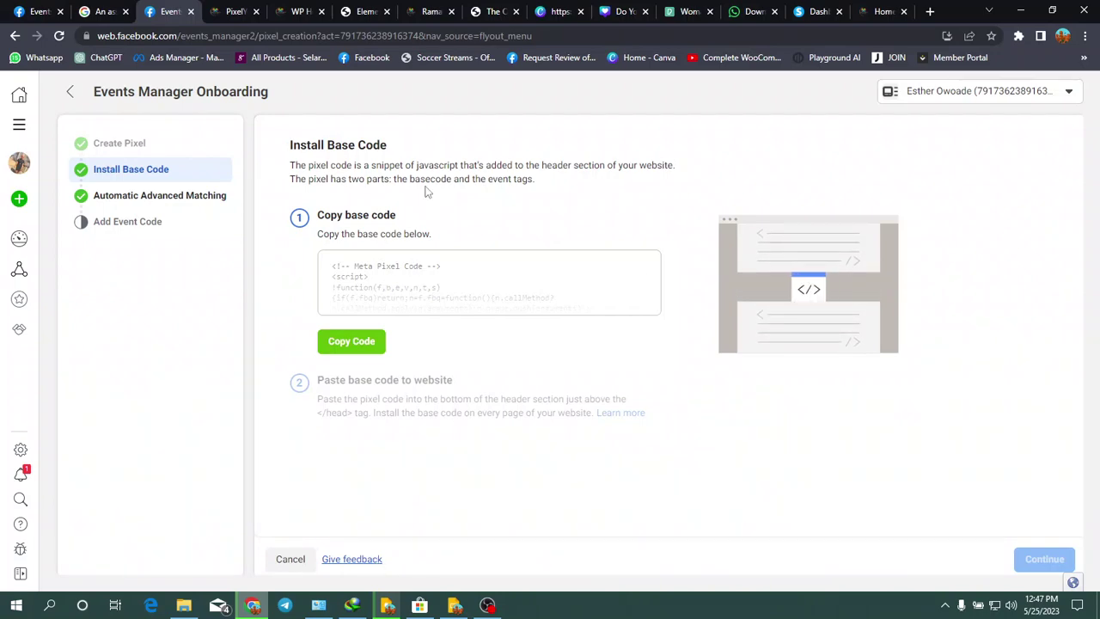
# Copy the pixel ID from the fbq 'init' line of the header script in WP Headers and Footers.
pyautogui.click(299, 11)
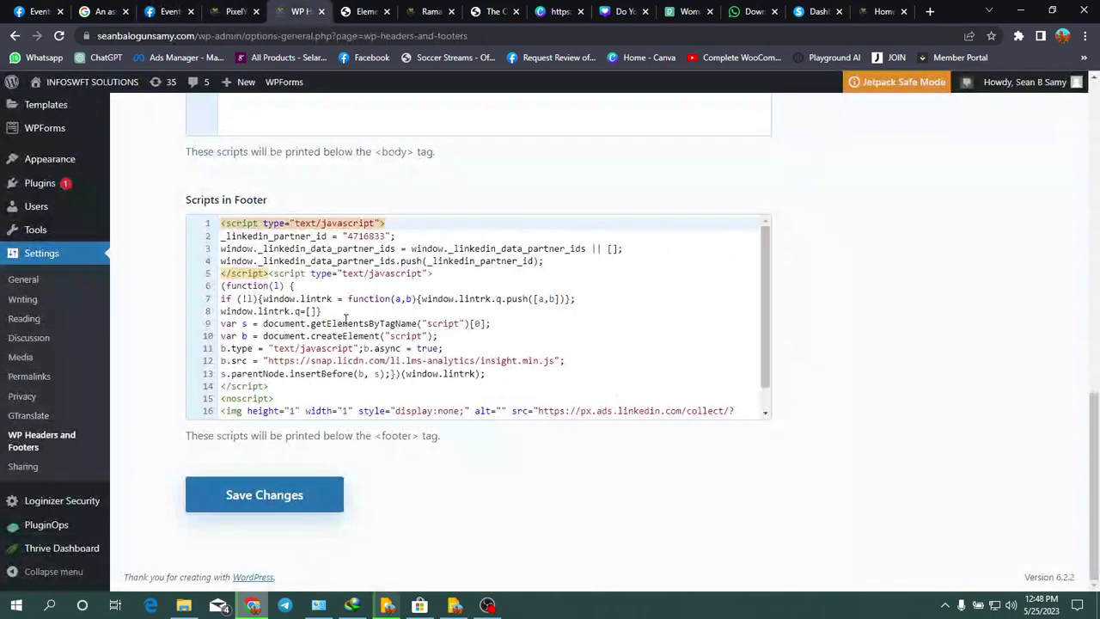
pyautogui.scroll(2, 322, 379)
pyautogui.scroll(4, 368, 336)
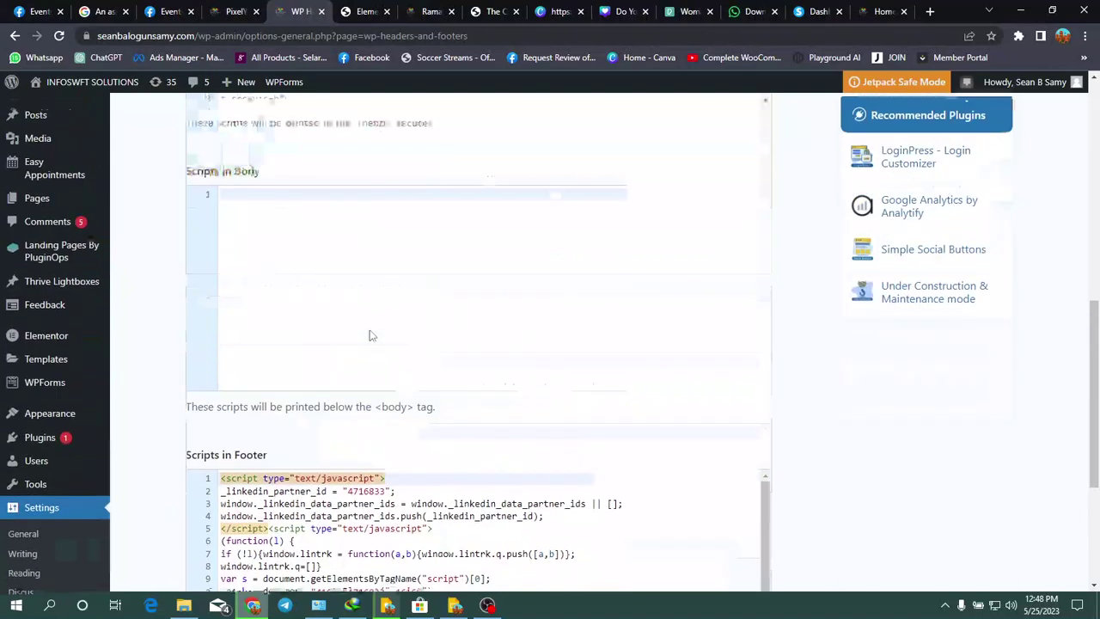
pyautogui.scroll(2, 344, 292)
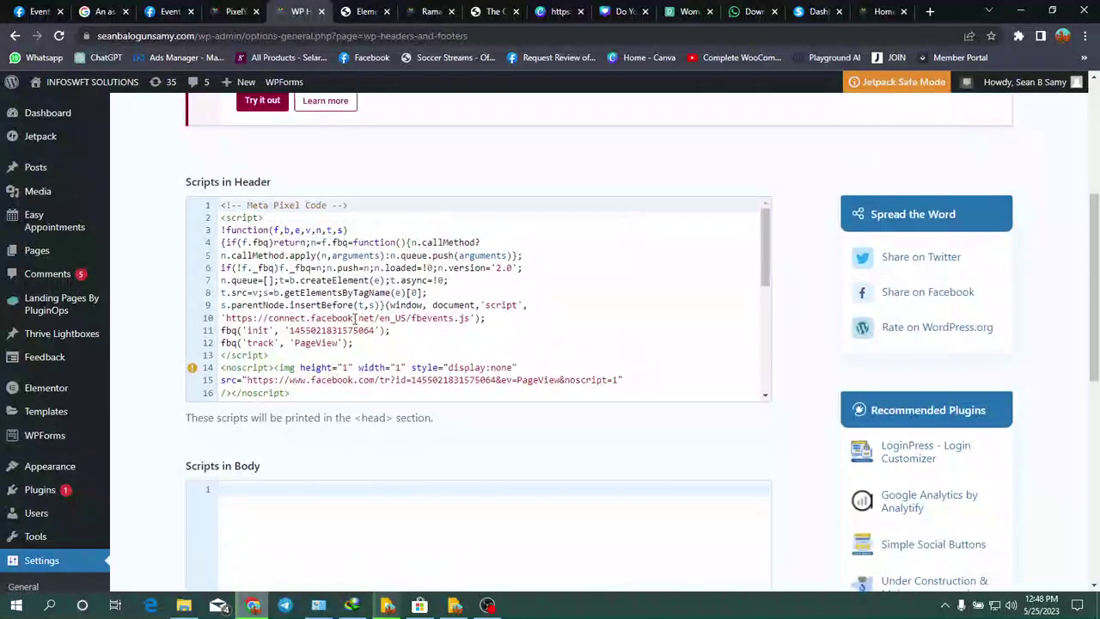
pyautogui.moveTo(291, 334); pyautogui.dragTo(371, 336)
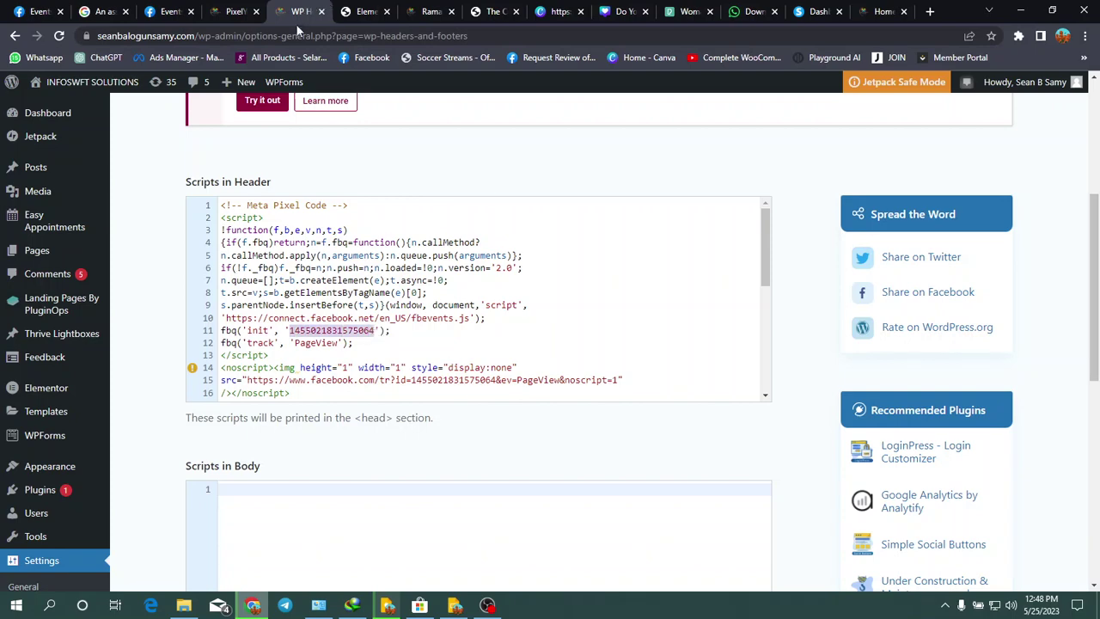
# Paste the copied pixel ID as the Meta Pixel ID in PixelYourSite and look over the remaining settings down to the save option.
pyautogui.click(234, 11)
pyautogui.click(252, 309)
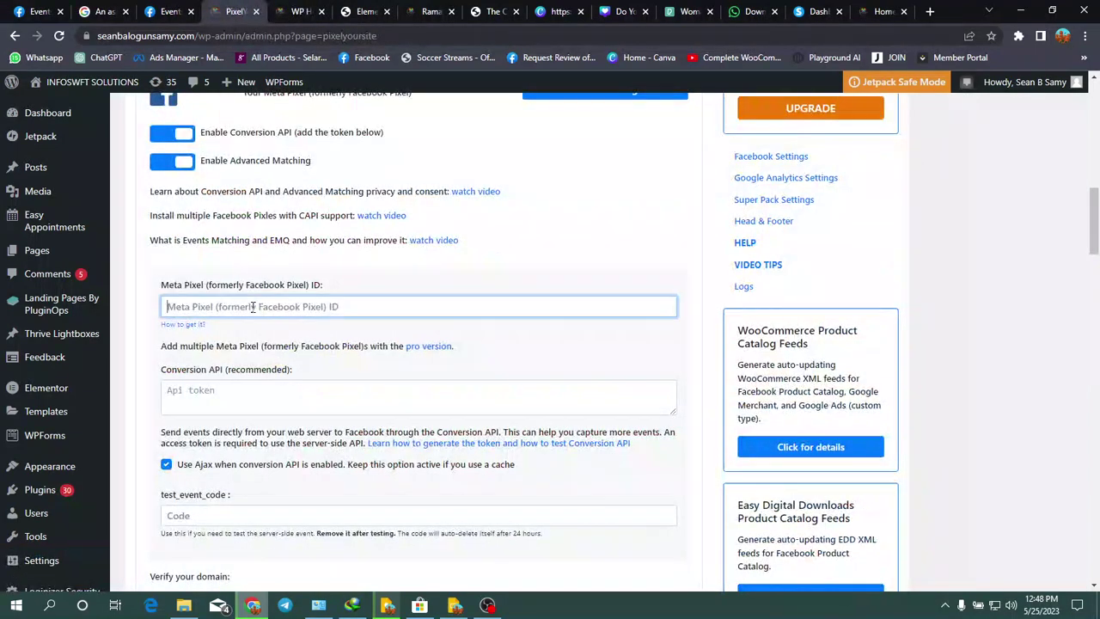
pyautogui.rightClick(251, 310)
pyautogui.click(301, 418)
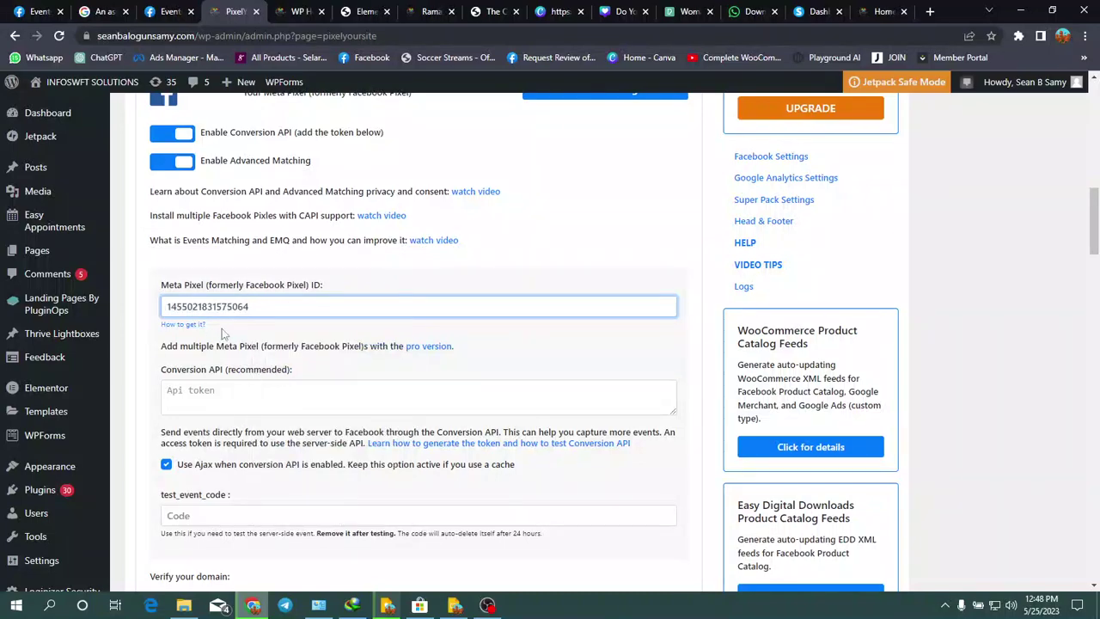
pyautogui.scroll(-3, 227, 361)
pyautogui.scroll(-12, 243, 387)
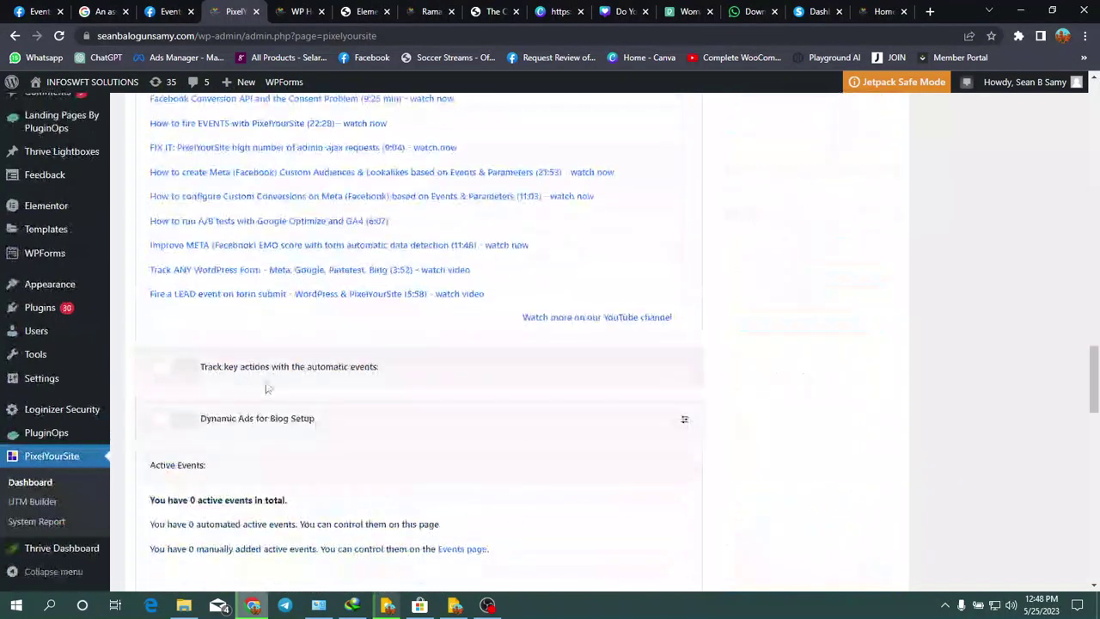
pyautogui.scroll(5, 461, 278)
pyautogui.scroll(-15, 398, 287)
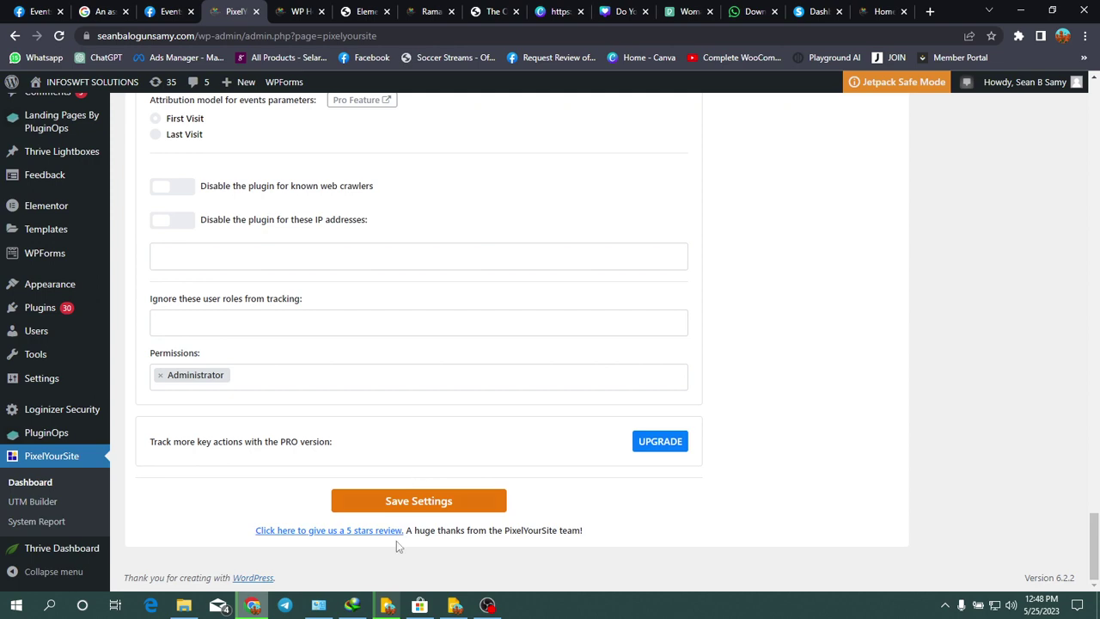
# Switch to the systeme.io dashboard.
pyautogui.moveTo(488, 605)
pyautogui.click(815, 11)
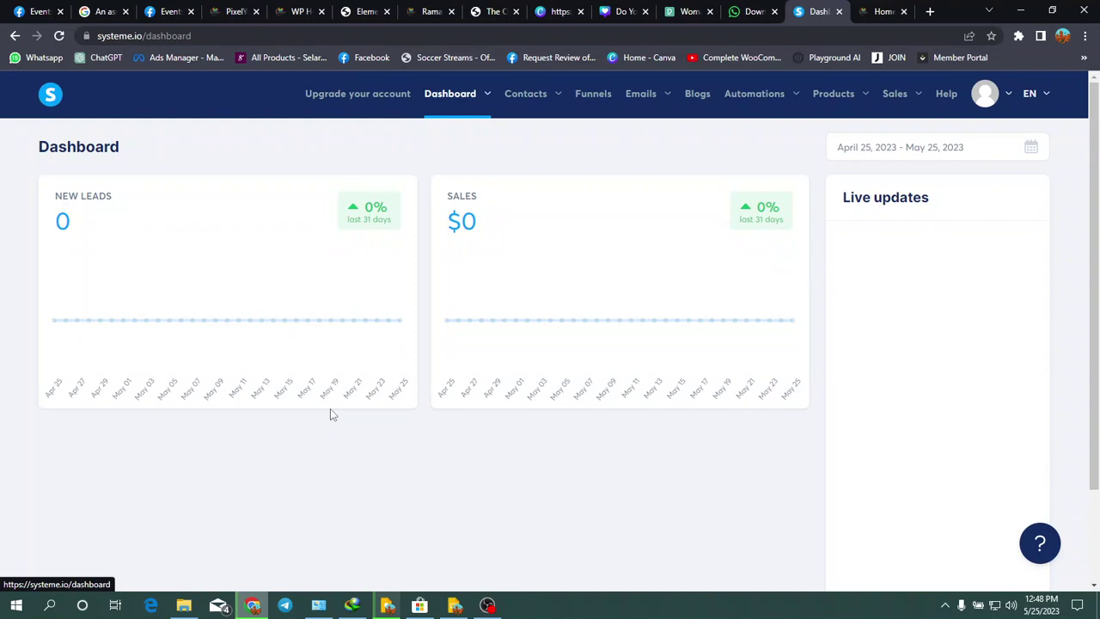
pyautogui.click(486, 605)
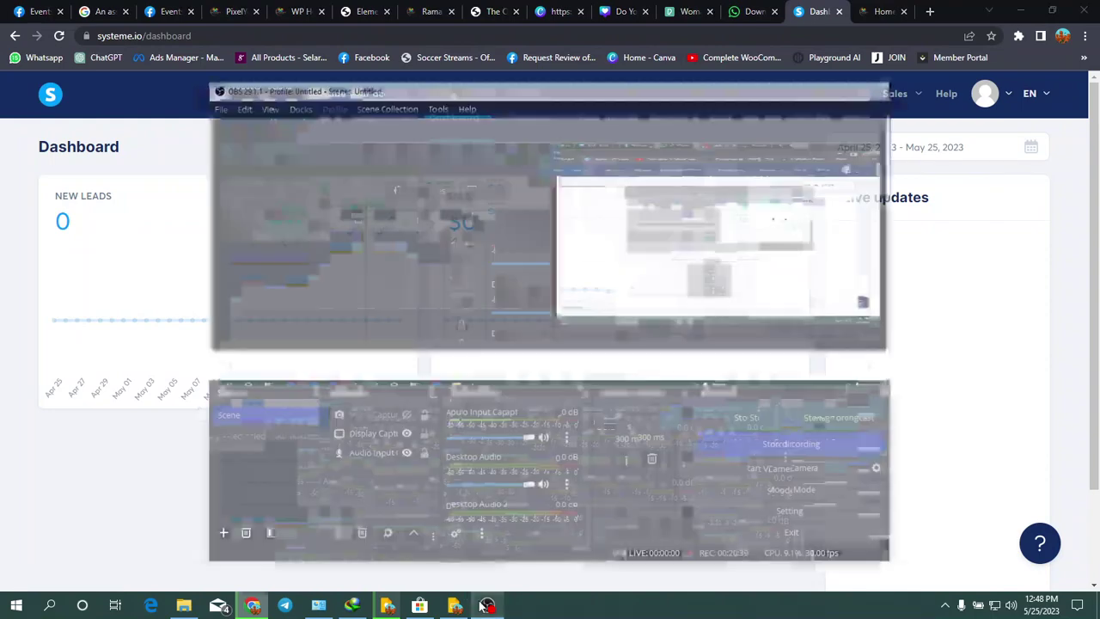